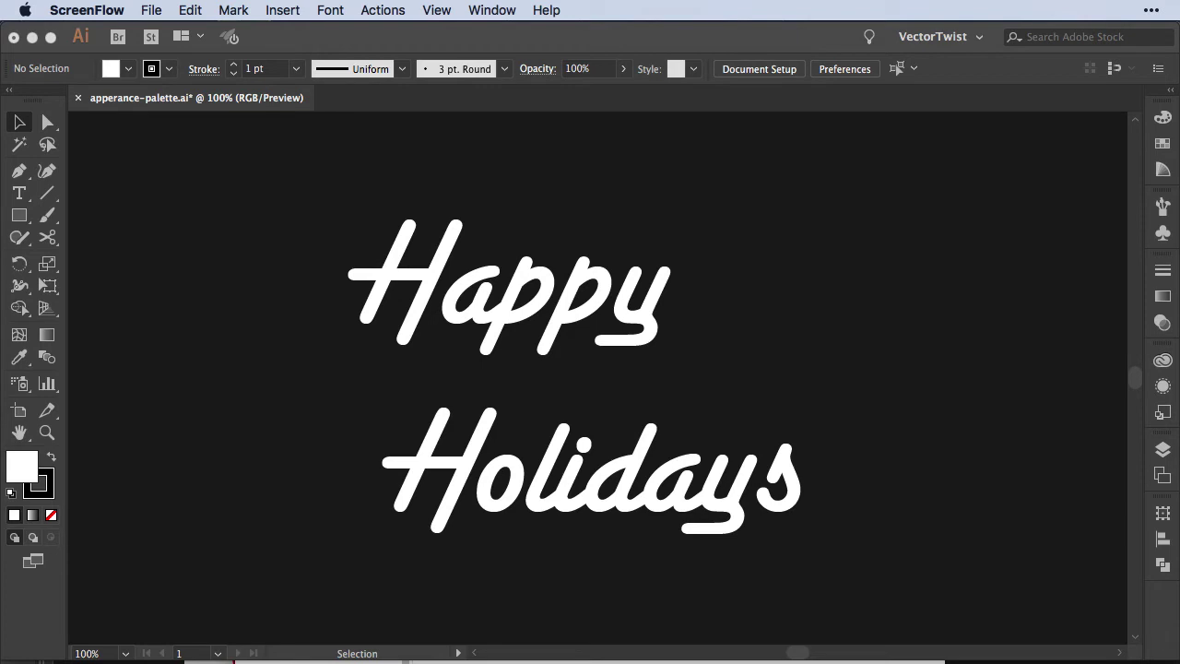
Switch to Illustrator CC showing appearance-palette.ai with the white Happy Holidays lettering.
{"action": "left_click", "coordinate": [505, 316]}
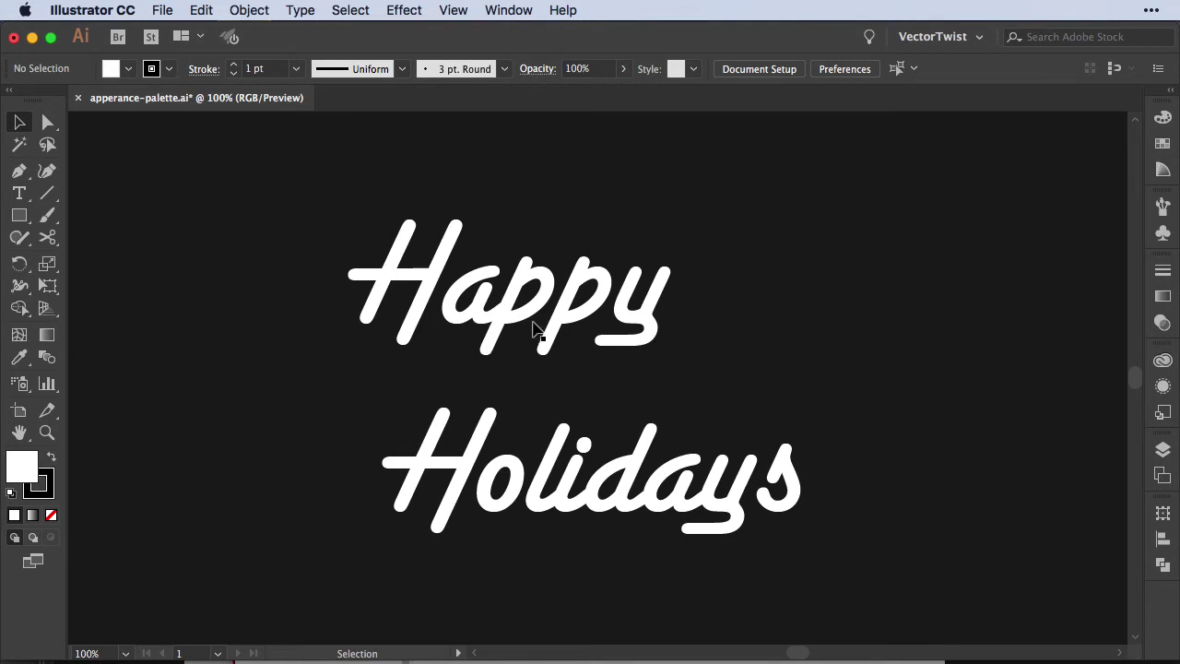
Select the Happy Holidays text, check its character settings, then deselect it.
{"action": "left_click", "coordinate": [538, 330]}
{"action": "left_click", "coordinate": [600, 69]}
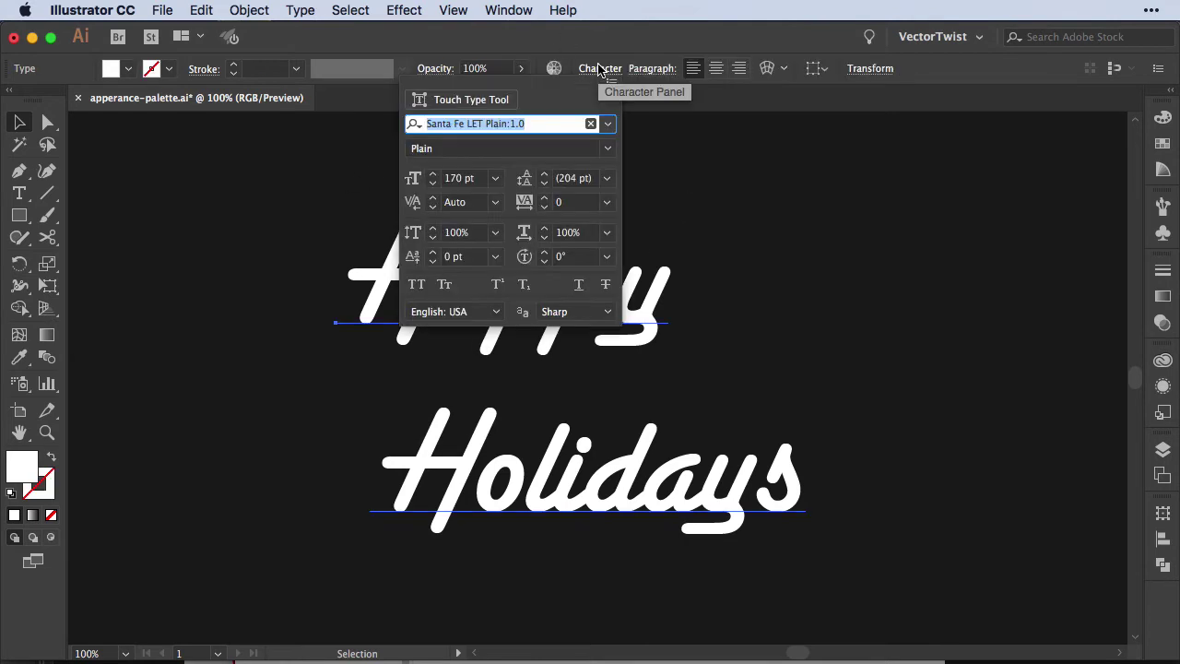
{"action": "left_click", "coordinate": [742, 139]}
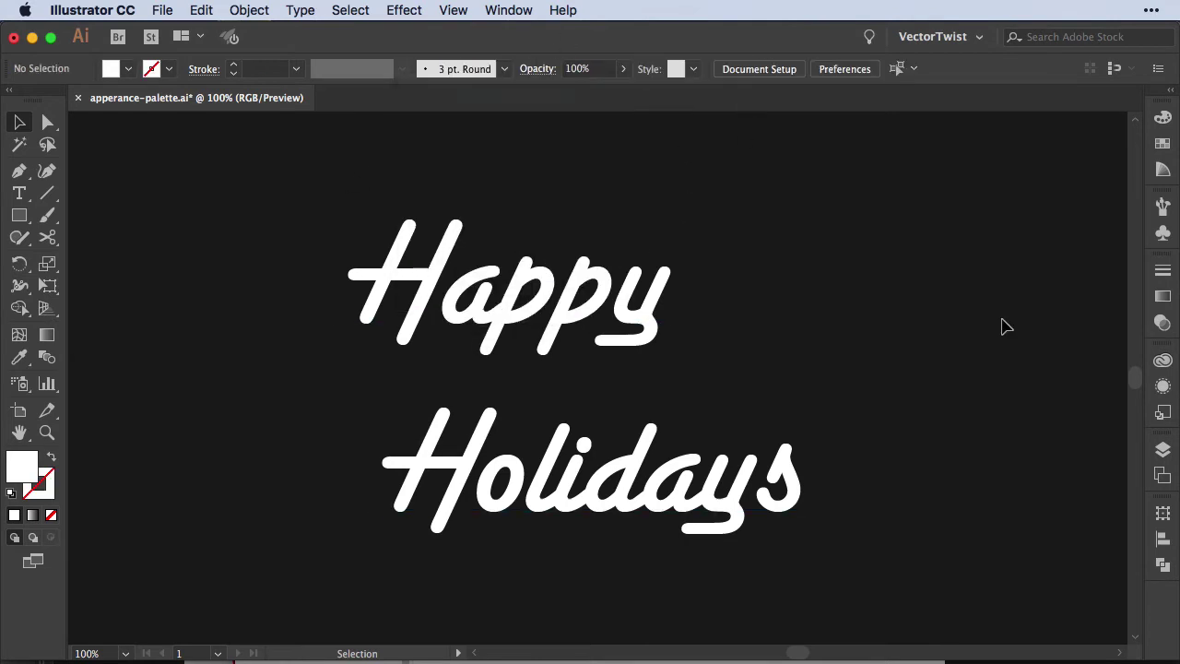
Place and enlarge the Appearance panel, then set the text's character fill to None.
{"action": "left_click", "coordinate": [1163, 386]}
{"action": "left_click_drag", "start_coordinate": [902, 109], "coordinate": [937, 133]}
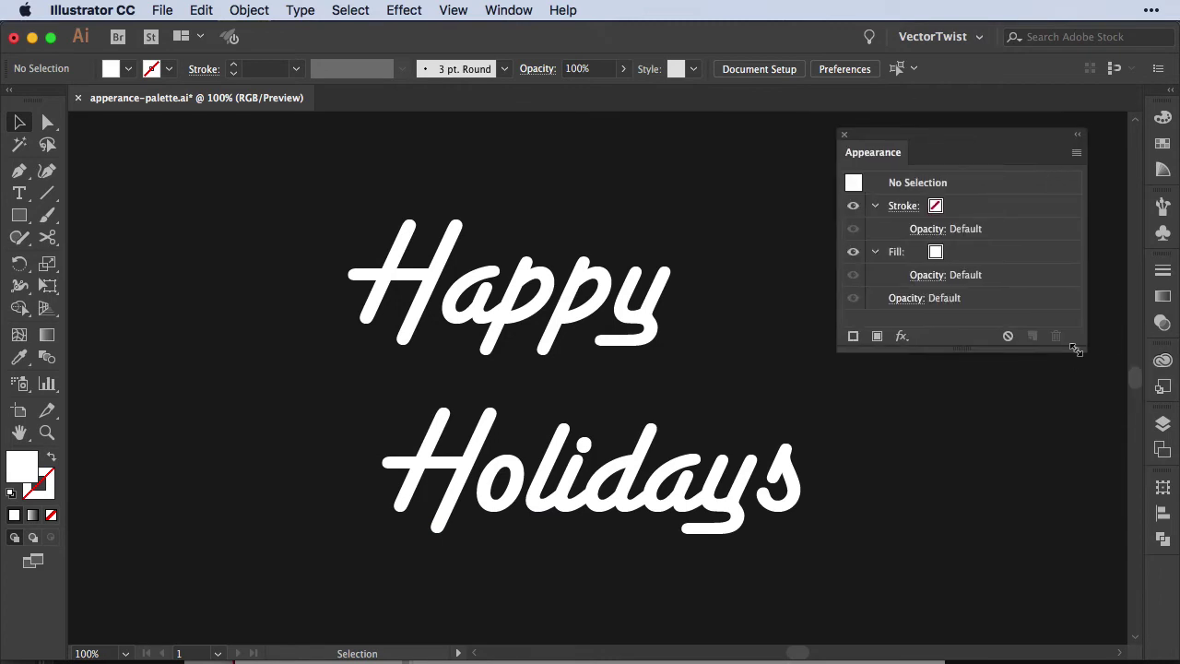
{"action": "left_click_drag", "start_coordinate": [1084, 349], "coordinate": [1088, 623]}
{"action": "left_click", "coordinate": [574, 318]}
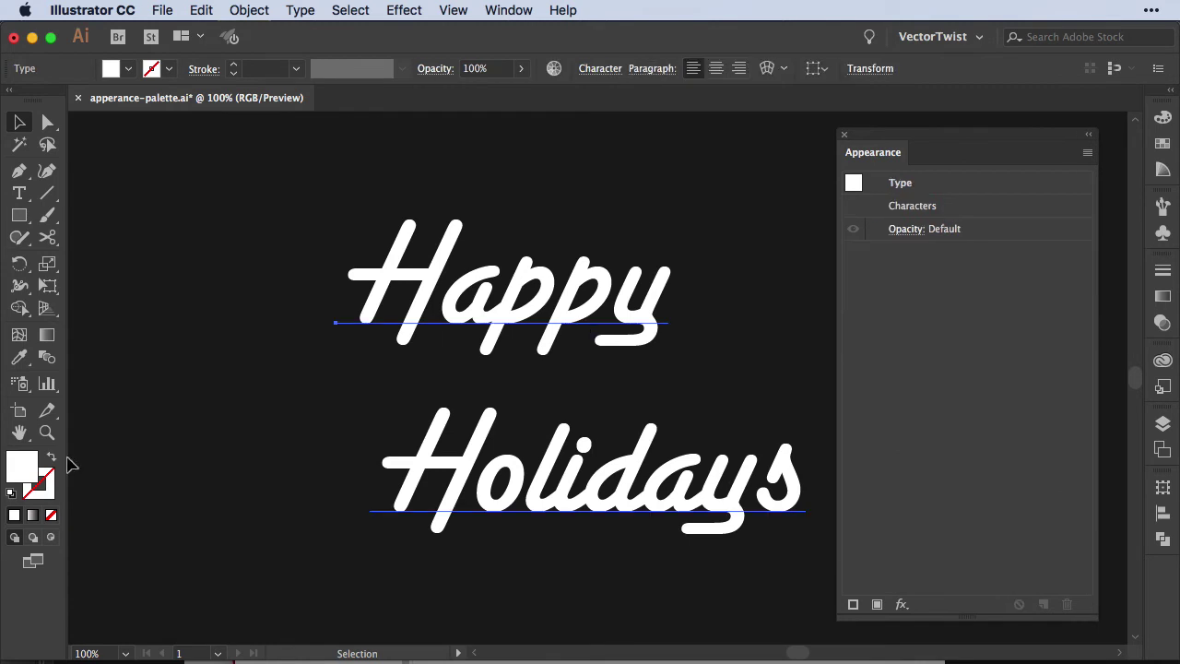
{"action": "left_click", "coordinate": [53, 517]}
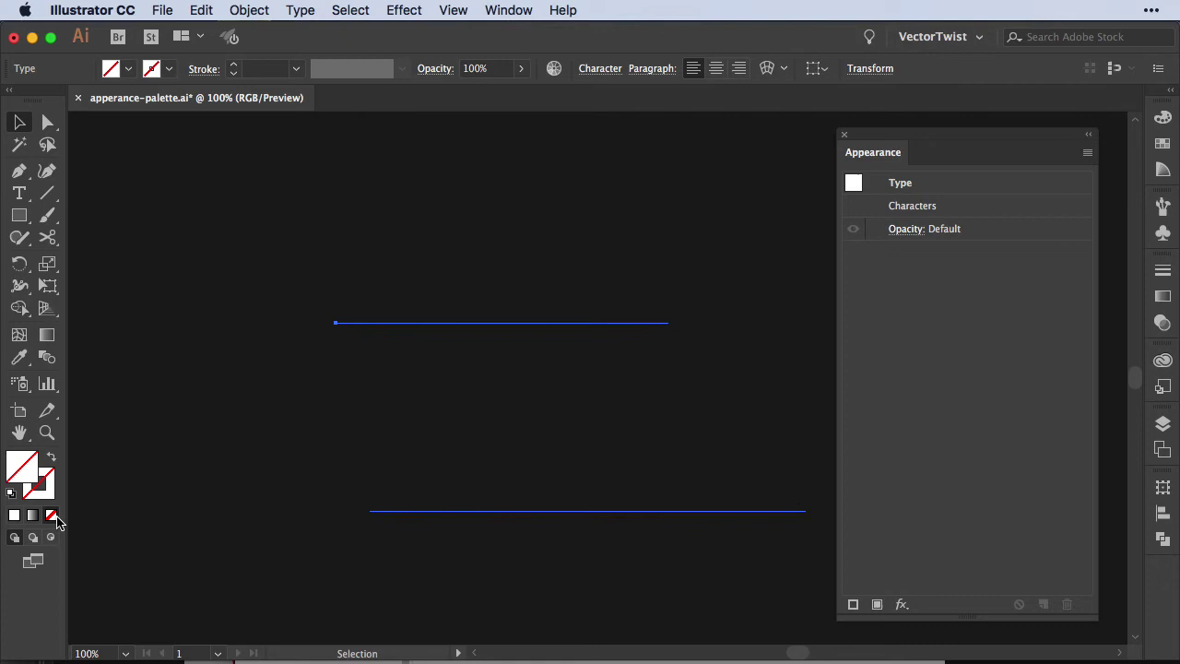
Add a new crimson red fill to the Happy Holidays text.
{"action": "left_click", "coordinate": [877, 606]}
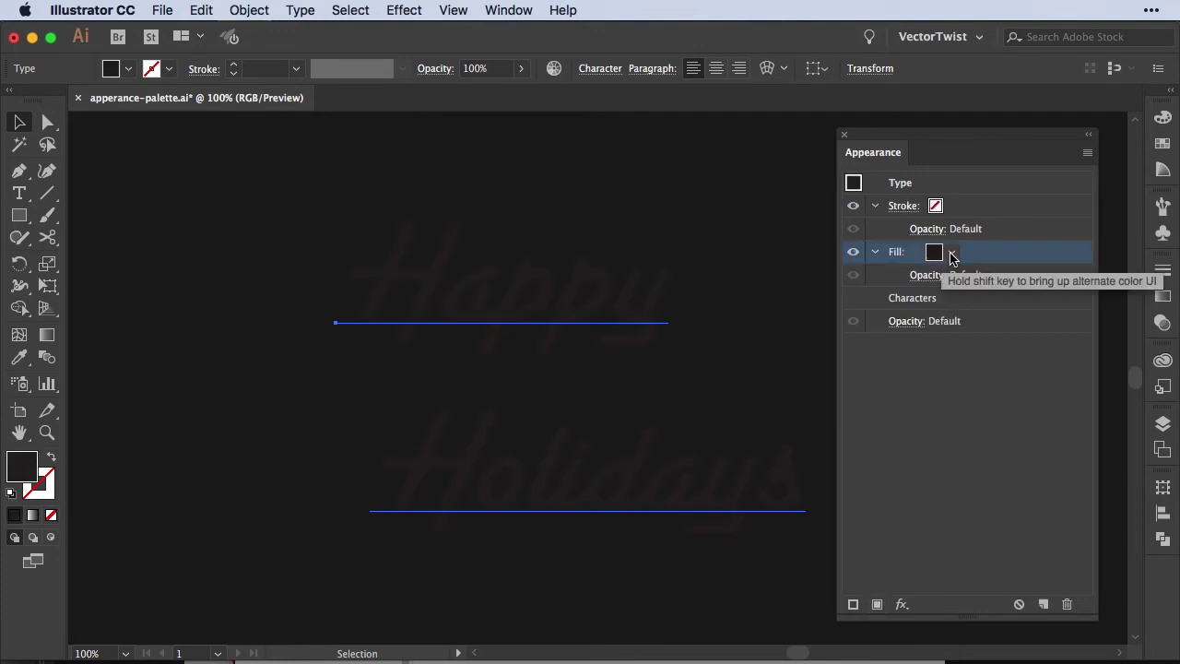
{"action": "left_click", "coordinate": [952, 255]}
{"action": "left_click", "coordinate": [878, 285]}
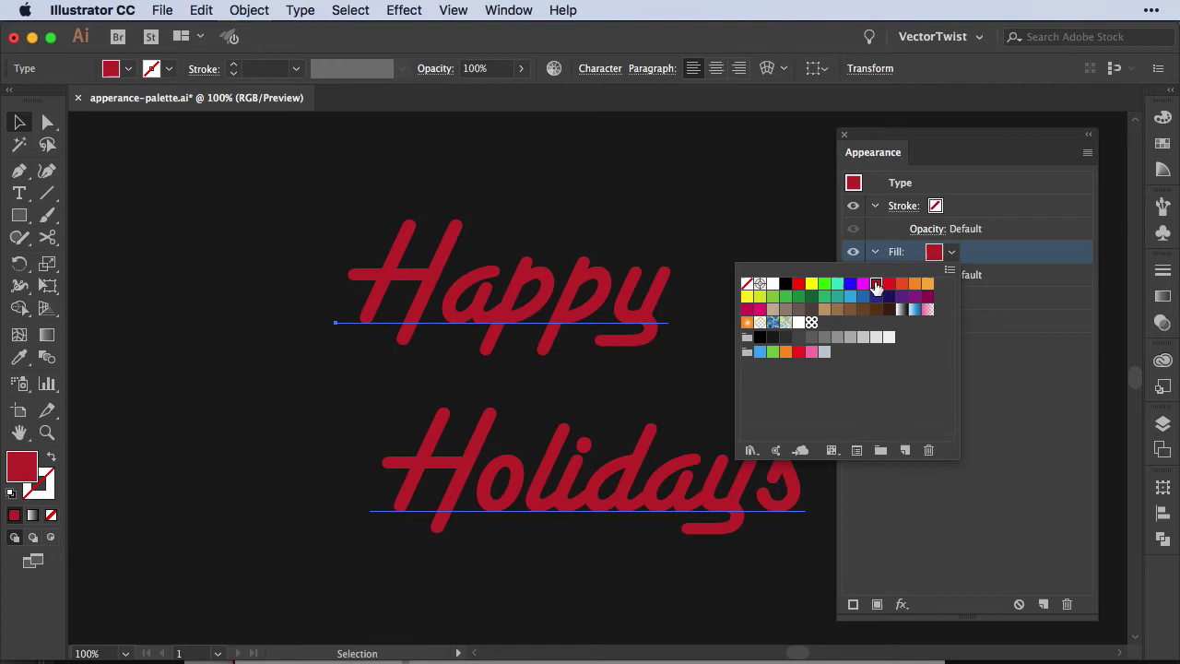
{"action": "left_click", "coordinate": [1022, 382]}
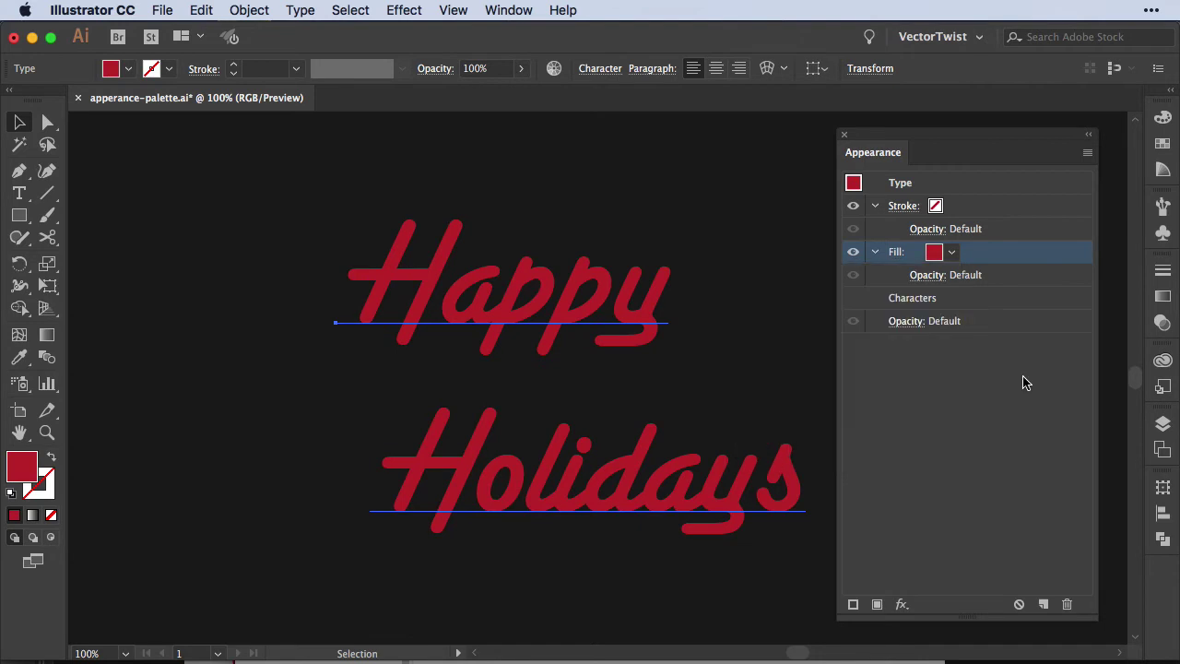
Add a new white stroke with a 2 pt weight.
{"action": "left_click", "coordinate": [853, 604]}
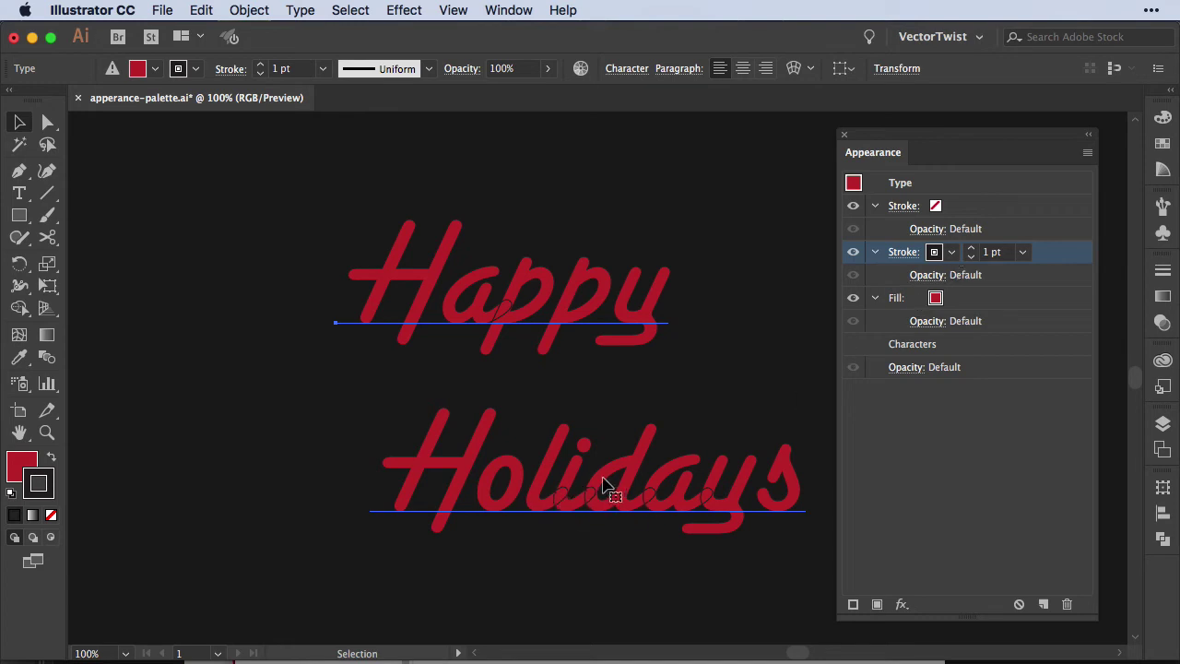
{"action": "left_click", "coordinate": [951, 252]}
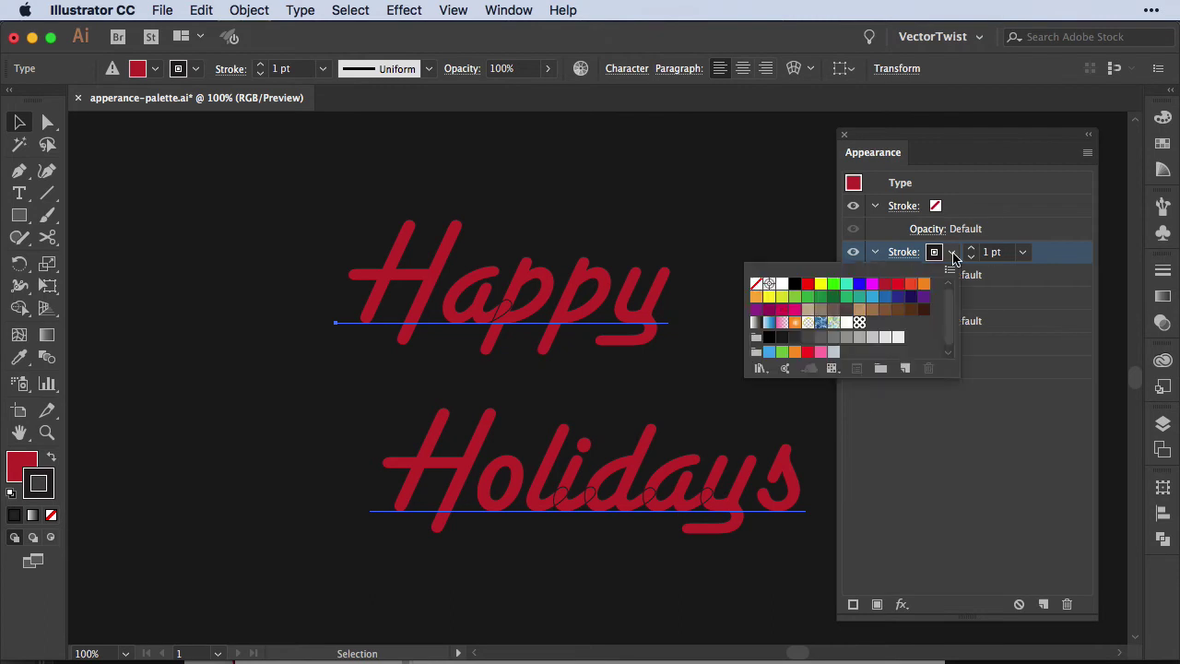
{"action": "left_click", "coordinate": [782, 283]}
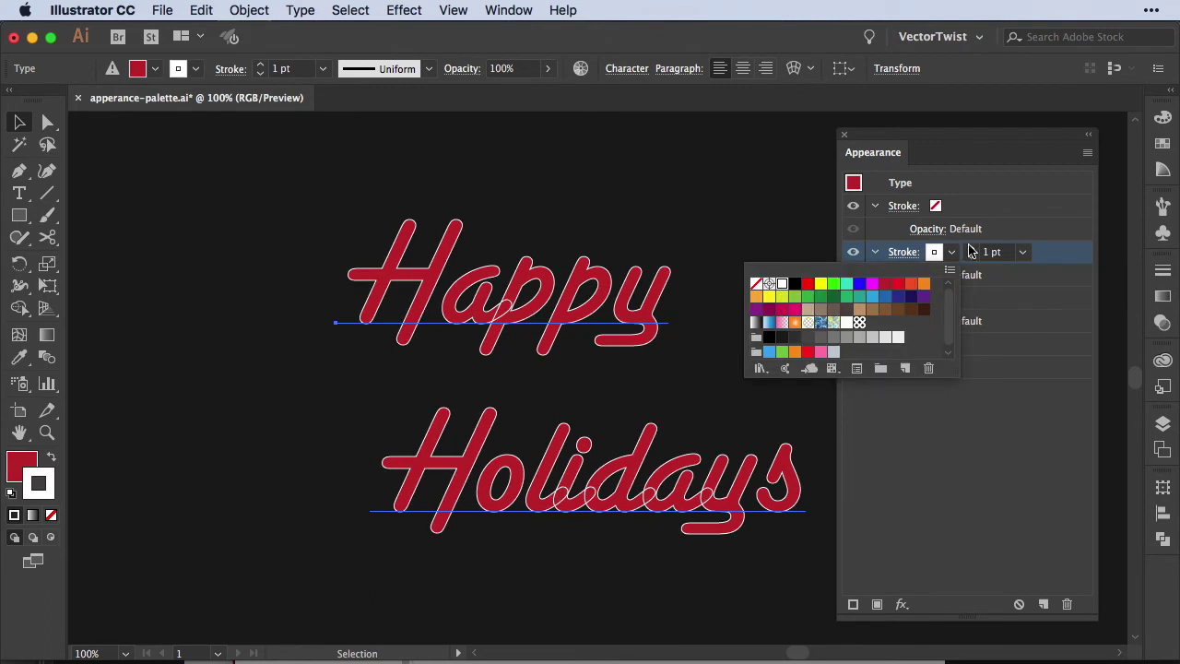
{"action": "left_click", "coordinate": [973, 252]}
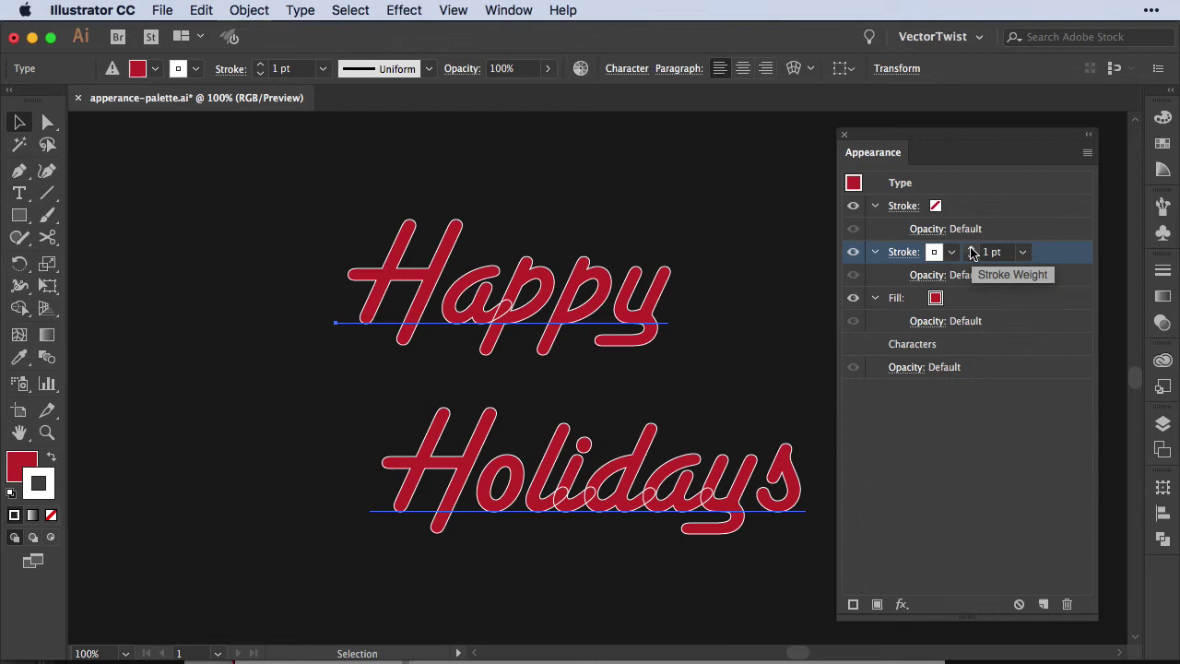
{"action": "left_click", "coordinate": [972, 249]}
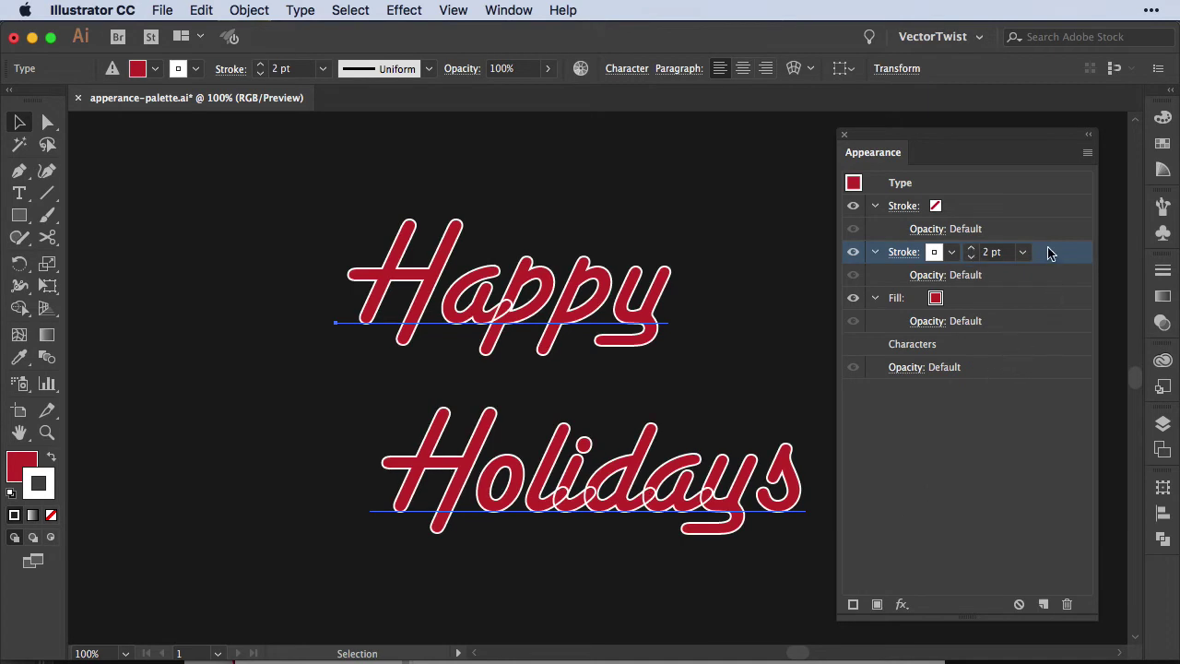
Move the white 2 pt stroke below the red fill and give it a 1 pt Offset Path.
{"action": "mouse_move", "coordinate": [1057, 249]}
{"action": "left_mouse_down"}
{"action": "mouse_move", "coordinate": [1057, 273]}
{"action": "mouse_move", "coordinate": [1005, 340]}
{"action": "left_mouse_up"}
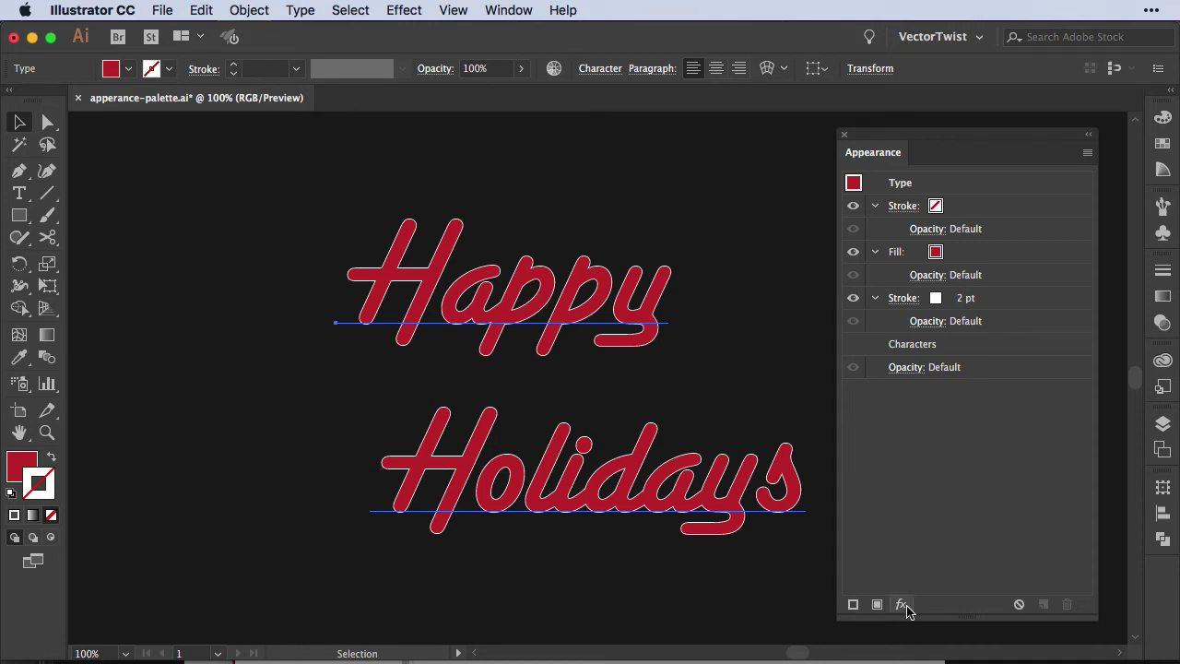
{"action": "left_click", "coordinate": [1029, 301]}
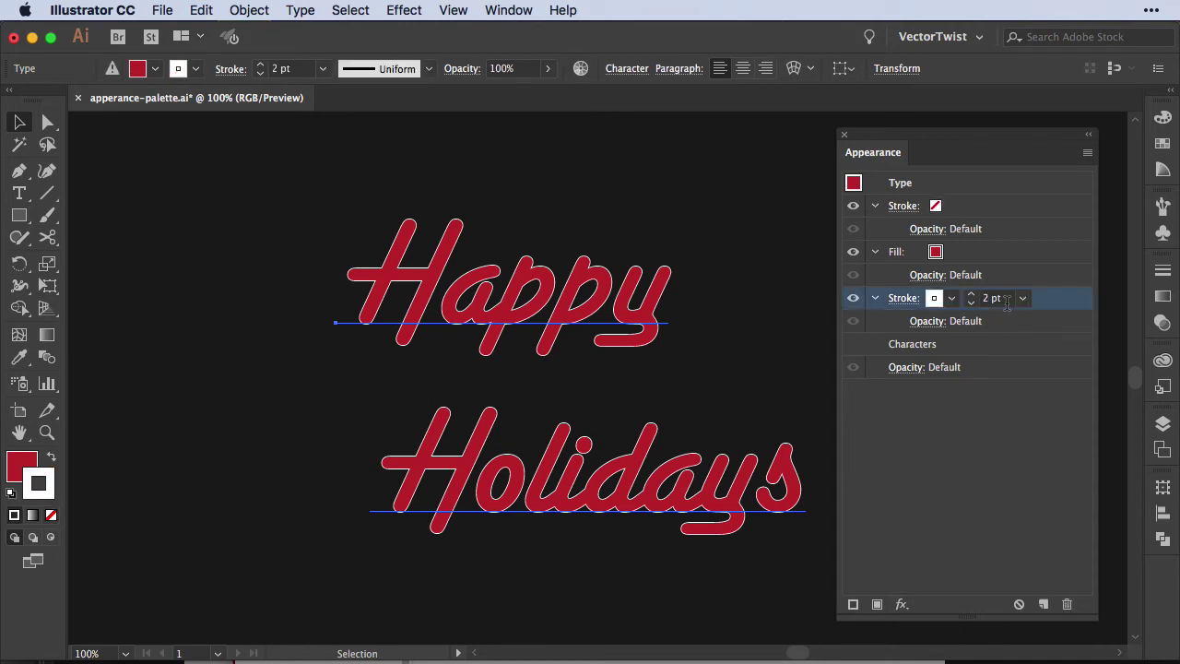
{"action": "left_click", "coordinate": [901, 605]}
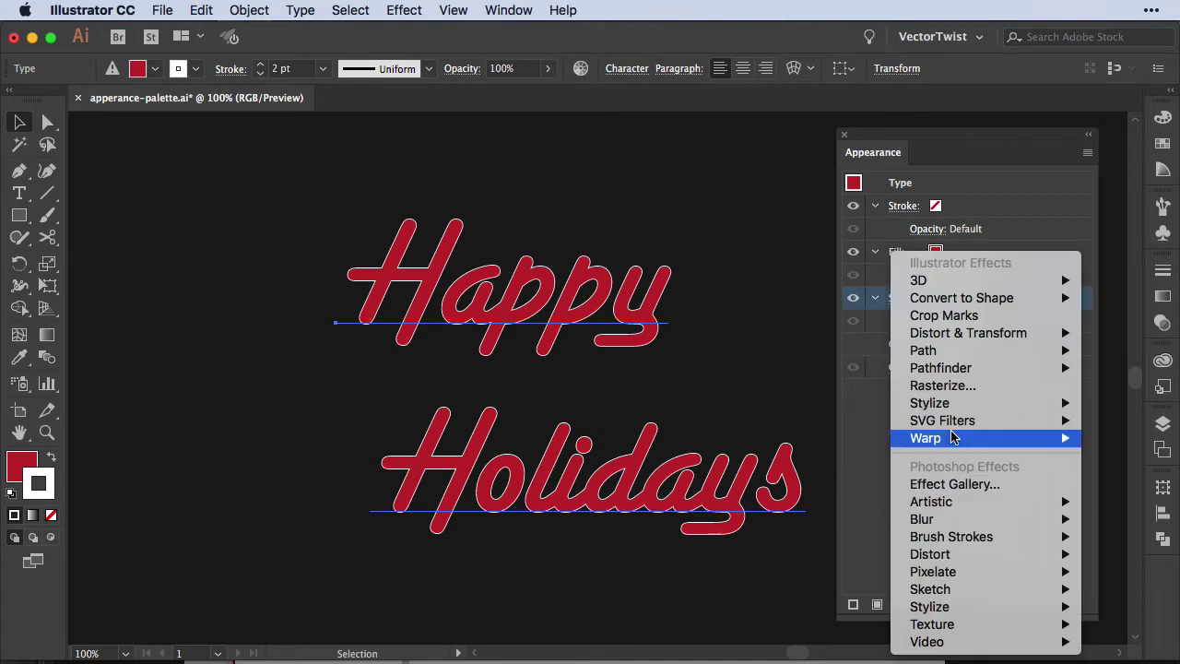
{"action": "mouse_move", "coordinate": [962, 374]}
{"action": "mouse_move", "coordinate": [964, 351]}
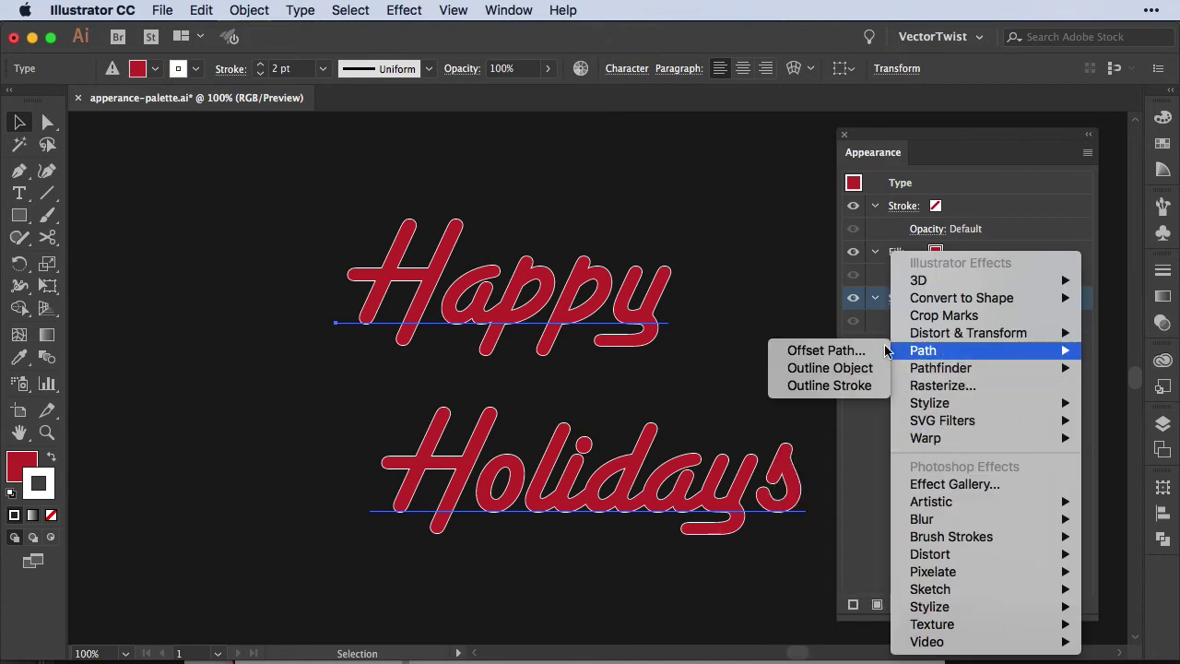
{"action": "left_click", "coordinate": [836, 351]}
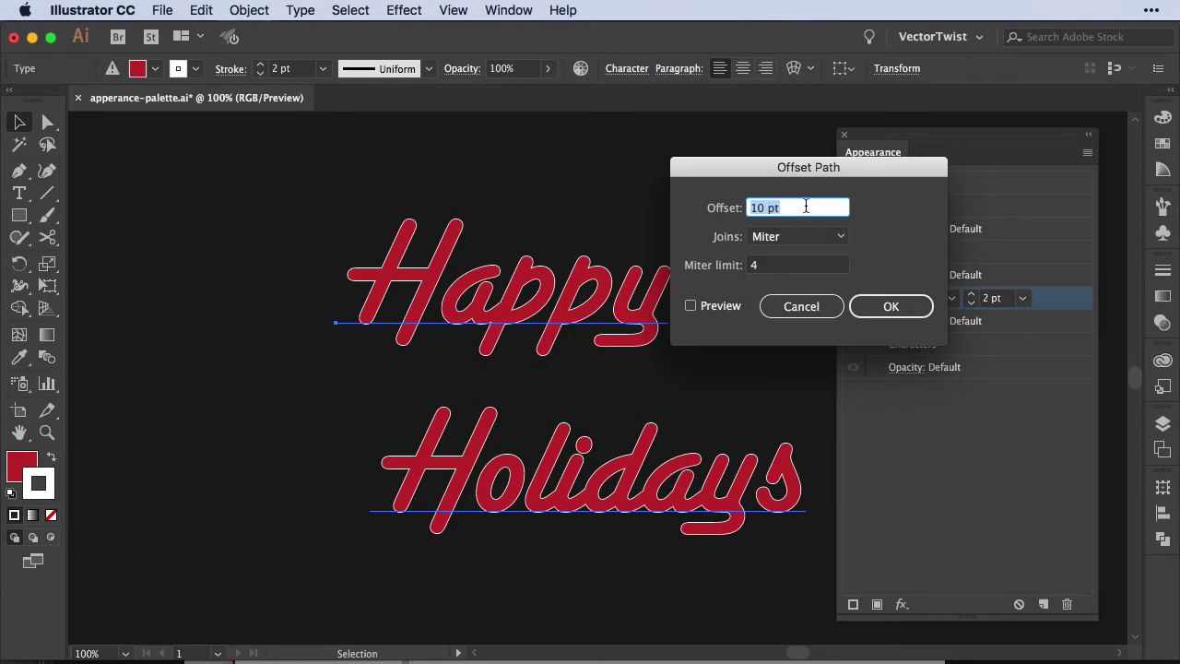
{"action": "type", "text": "1"}
{"action": "left_click", "coordinate": [690, 307]}
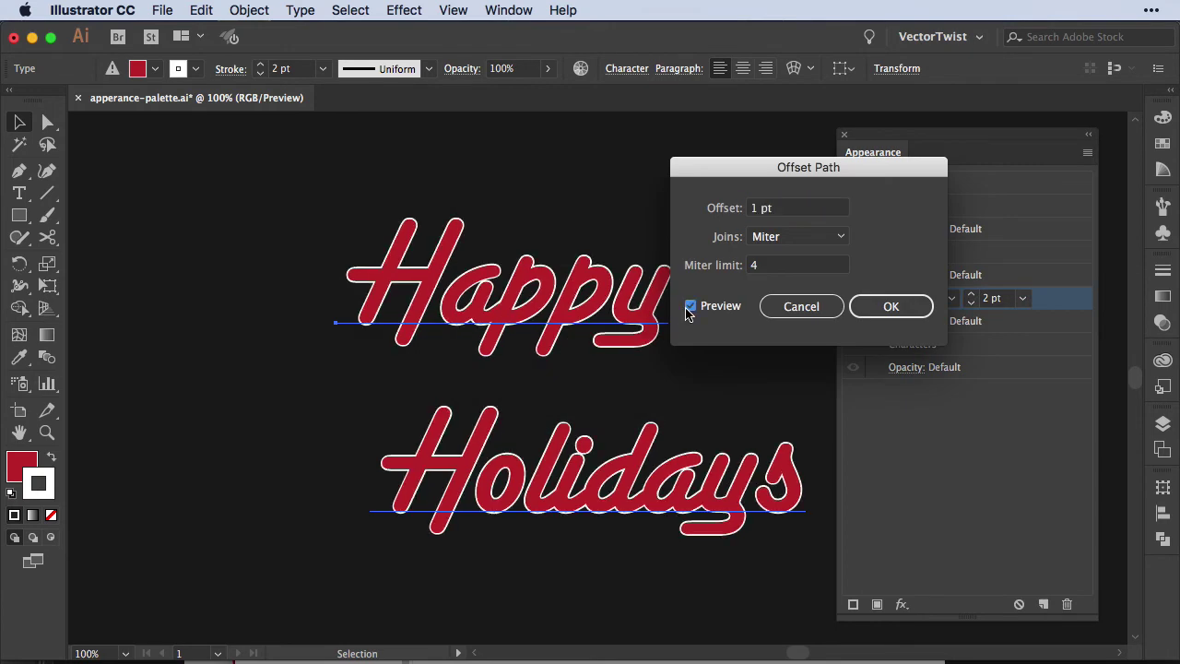
{"action": "left_click", "coordinate": [891, 307]}
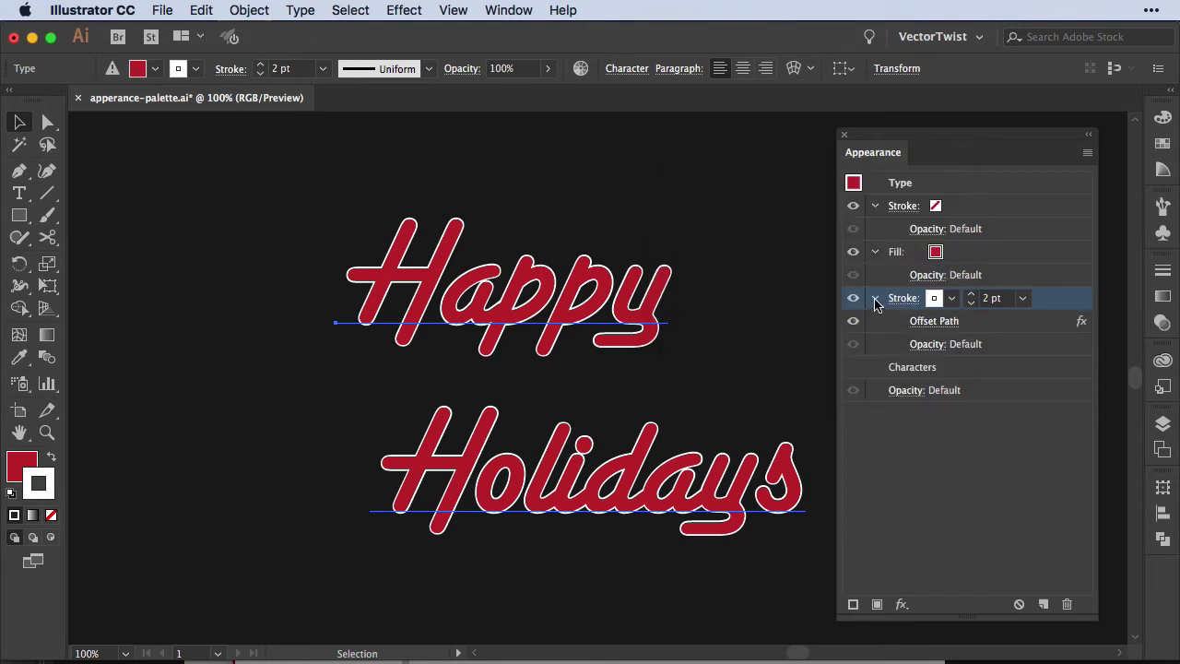
{"action": "left_click", "coordinate": [875, 299]}
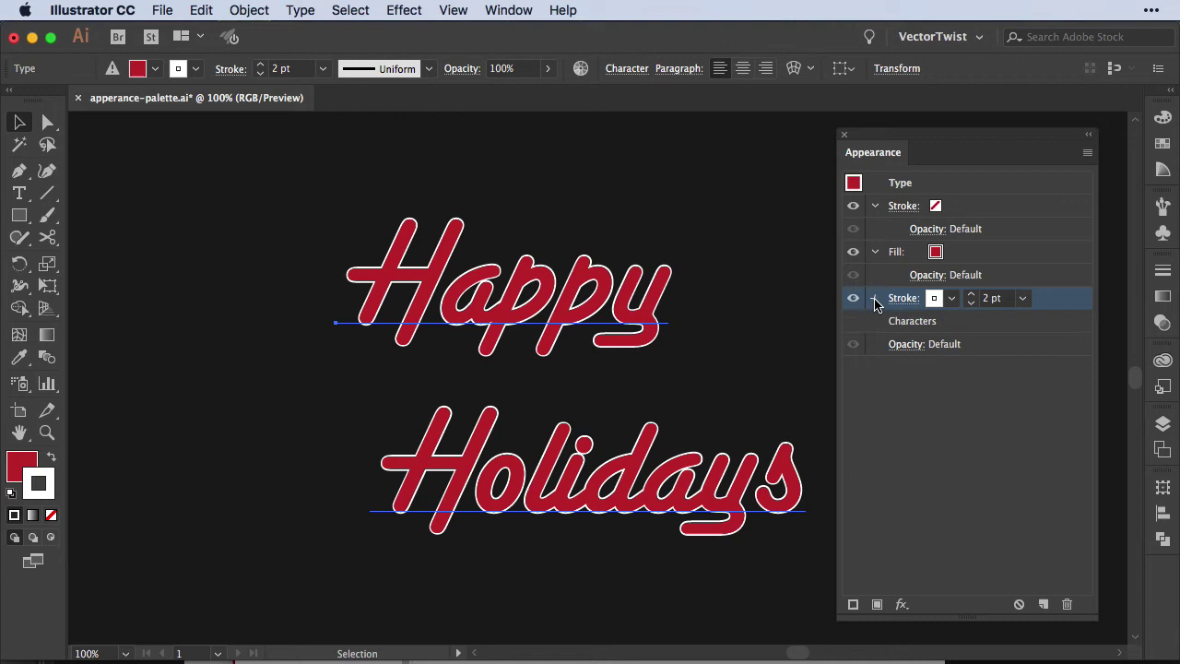
{"action": "left_click", "coordinate": [876, 298]}
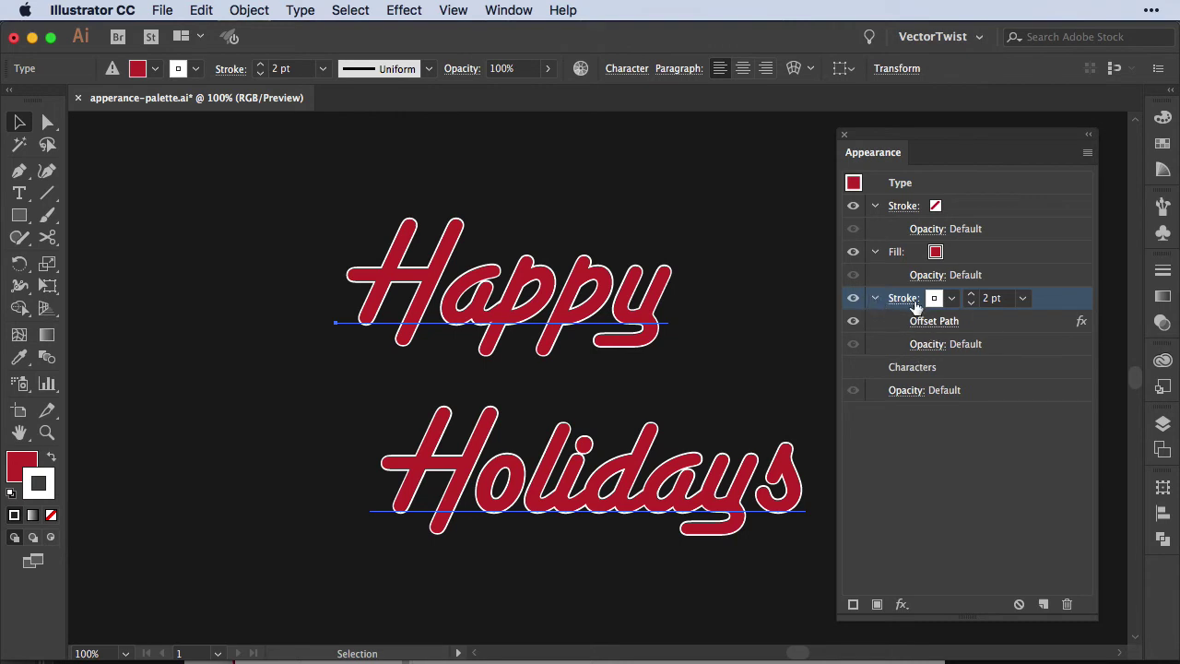
Add a new fill set to the Black swatch, placed under the white stroke.
{"action": "left_click", "coordinate": [876, 298]}
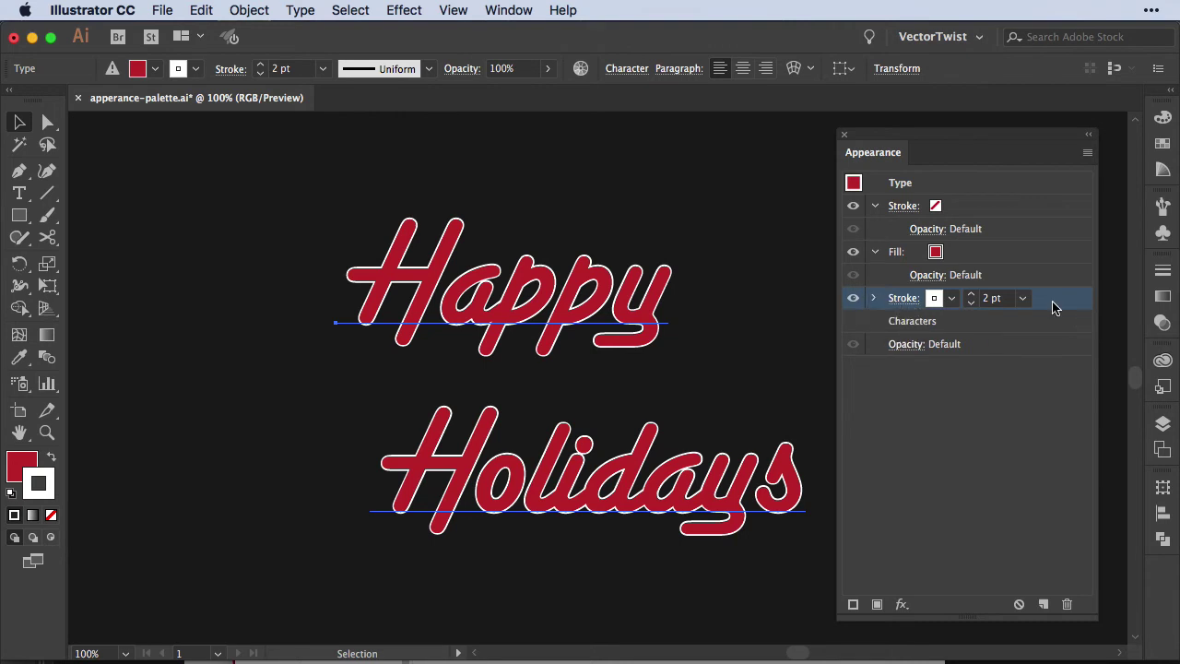
{"action": "left_click", "coordinate": [878, 607]}
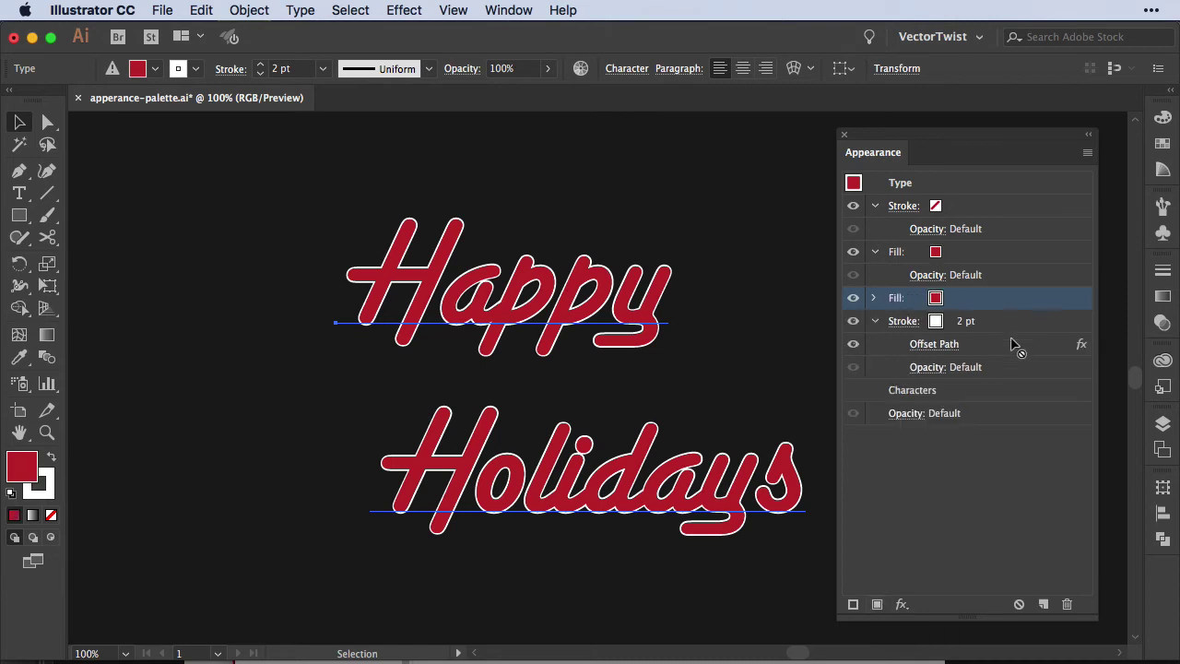
{"action": "left_click_drag", "start_coordinate": [1001, 376], "coordinate": [1002, 377]}
{"action": "left_click", "coordinate": [957, 327]}
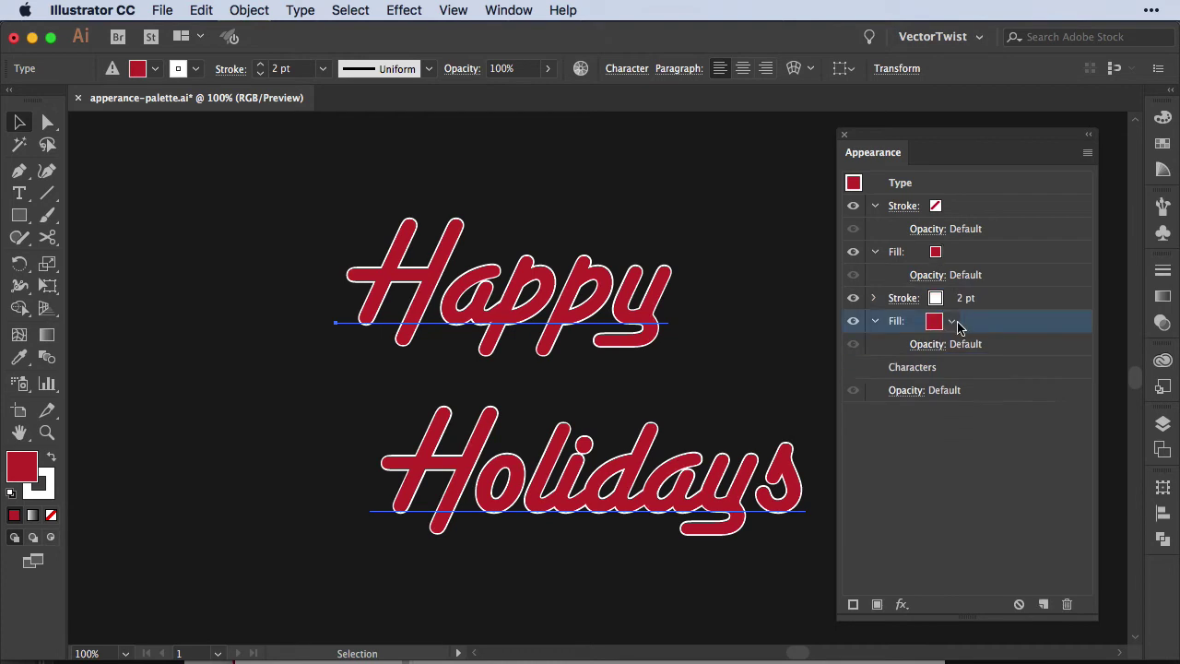
{"action": "left_click", "coordinate": [951, 321]}
{"action": "left_click", "coordinate": [785, 354]}
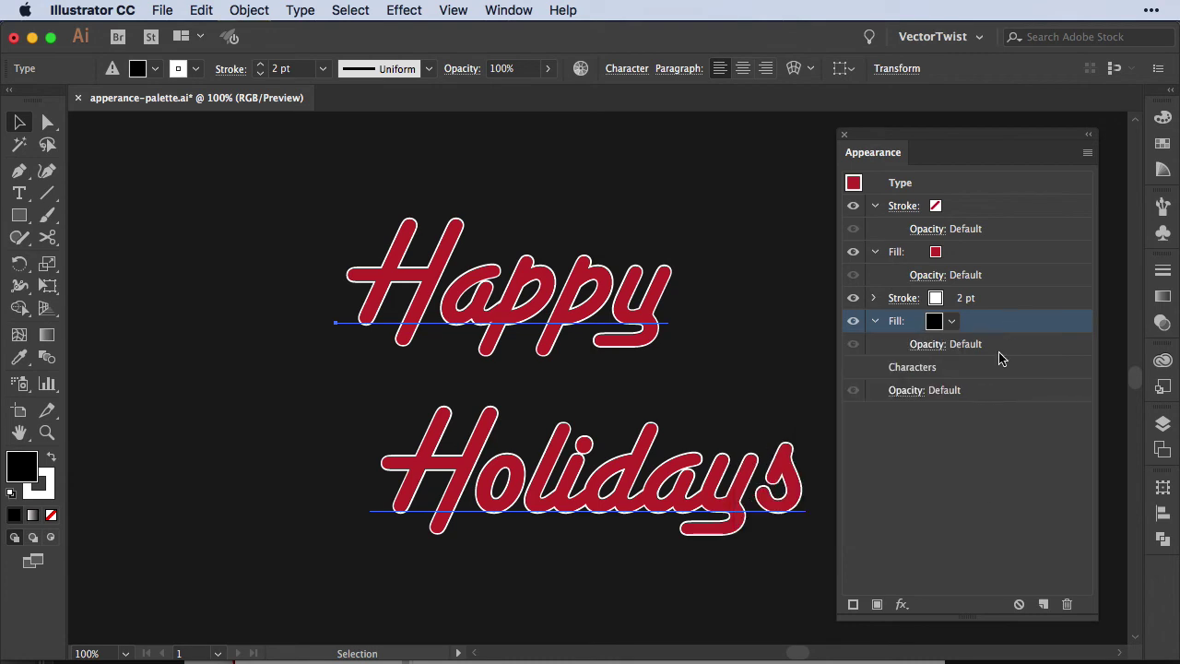
Add a Transform effect to the black fill moving 1 pt horizontally and 1 pt vertically, with preview.
{"action": "left_click", "coordinate": [902, 605]}
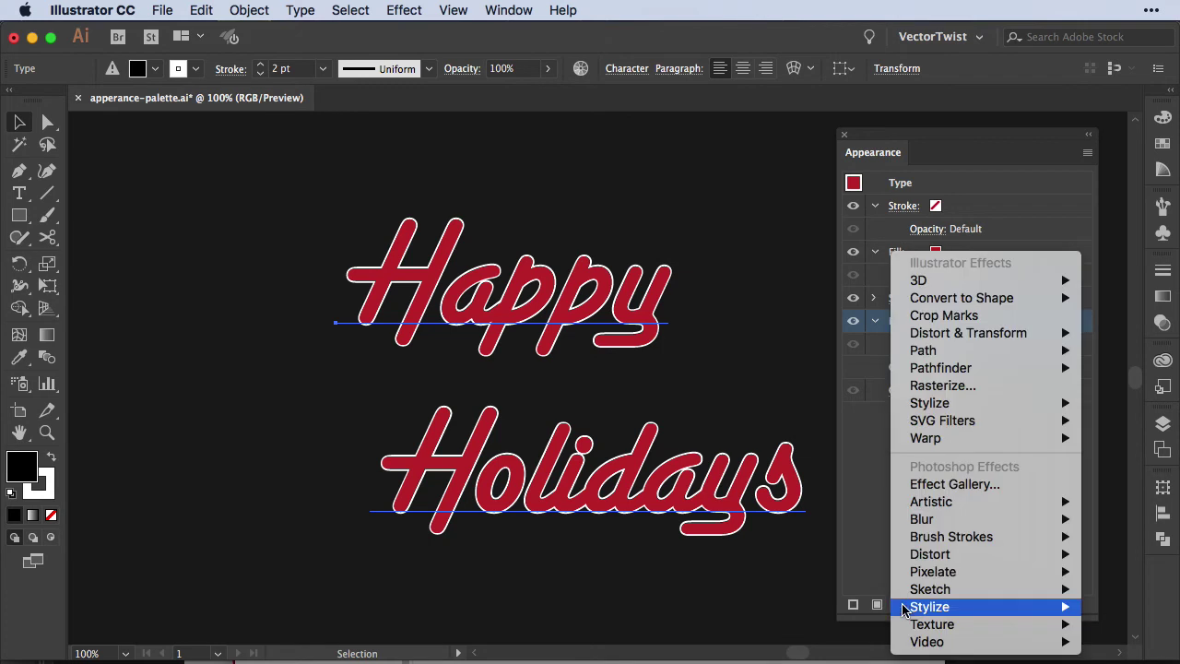
{"action": "mouse_move", "coordinate": [1017, 373]}
{"action": "mouse_move", "coordinate": [1015, 341]}
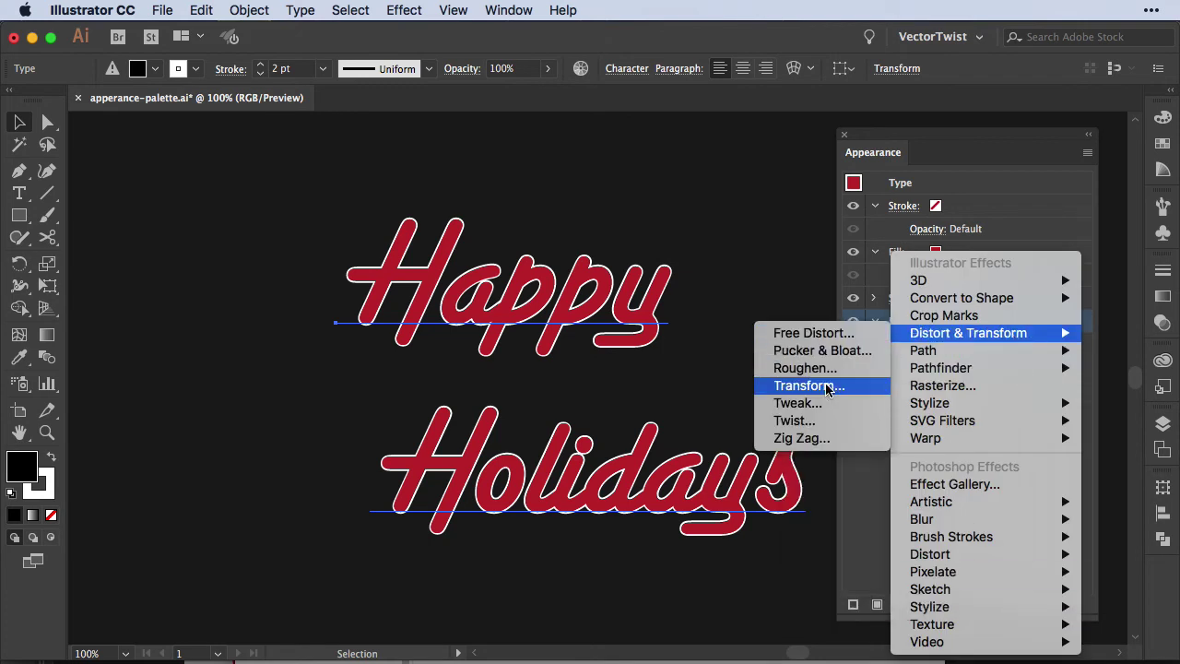
{"action": "left_click", "coordinate": [802, 387]}
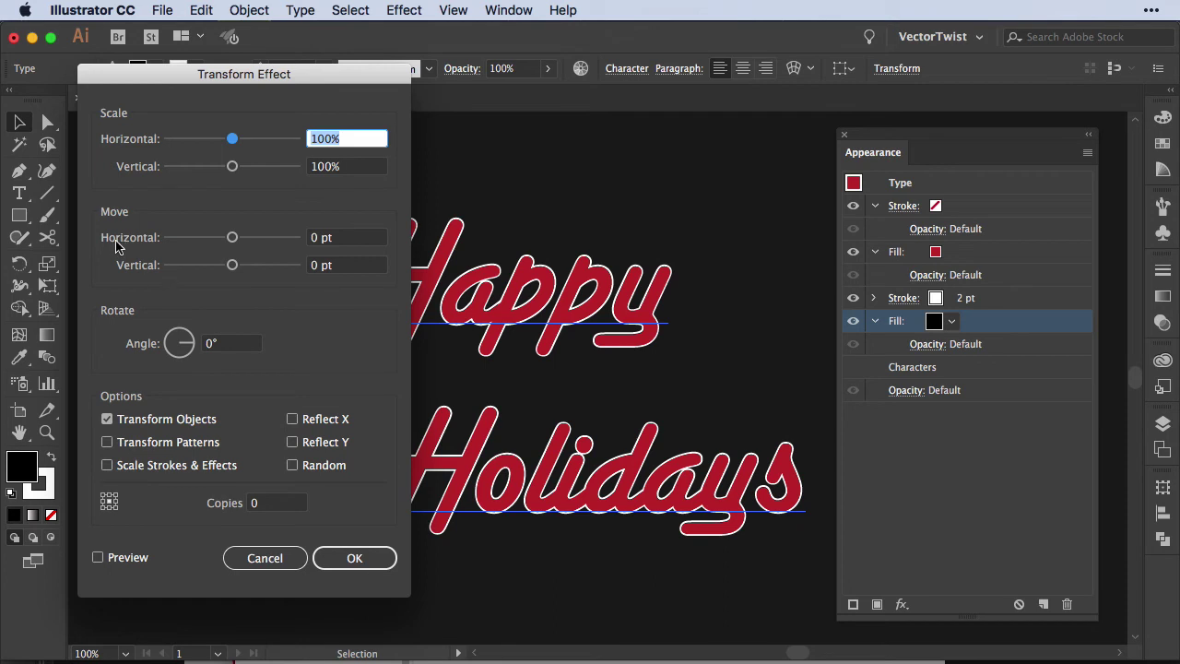
{"action": "double_click", "coordinate": [312, 238]}
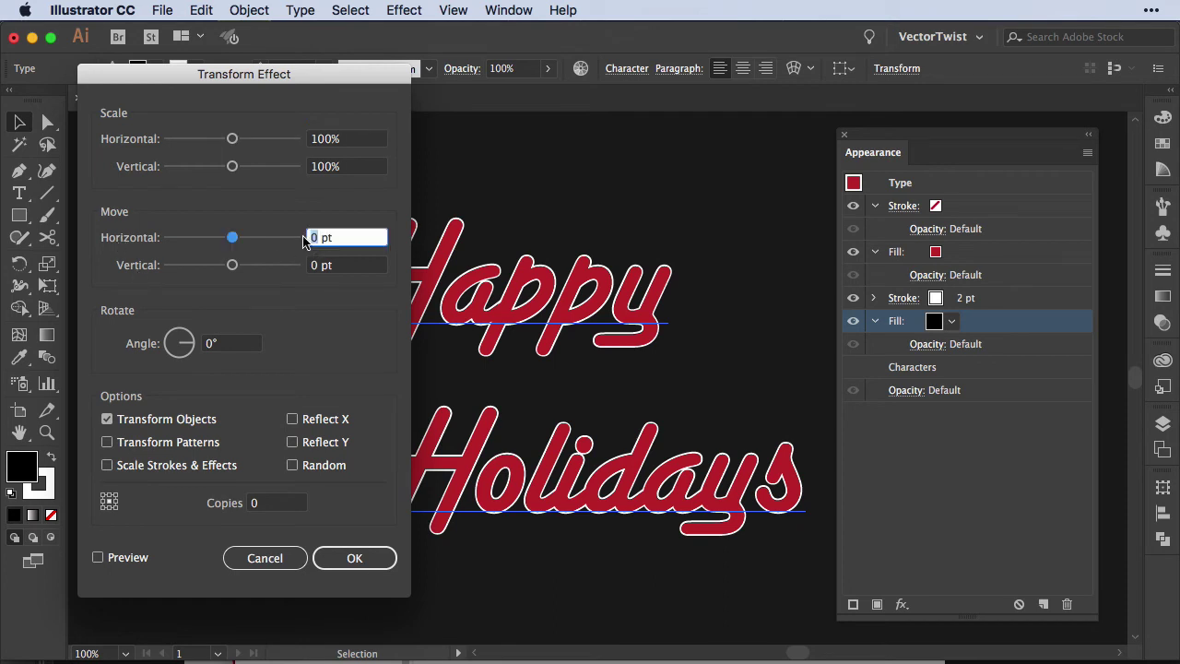
{"action": "type", "text": "1"}
{"action": "double_click", "coordinate": [318, 266]}
{"action": "type", "text": "1"}
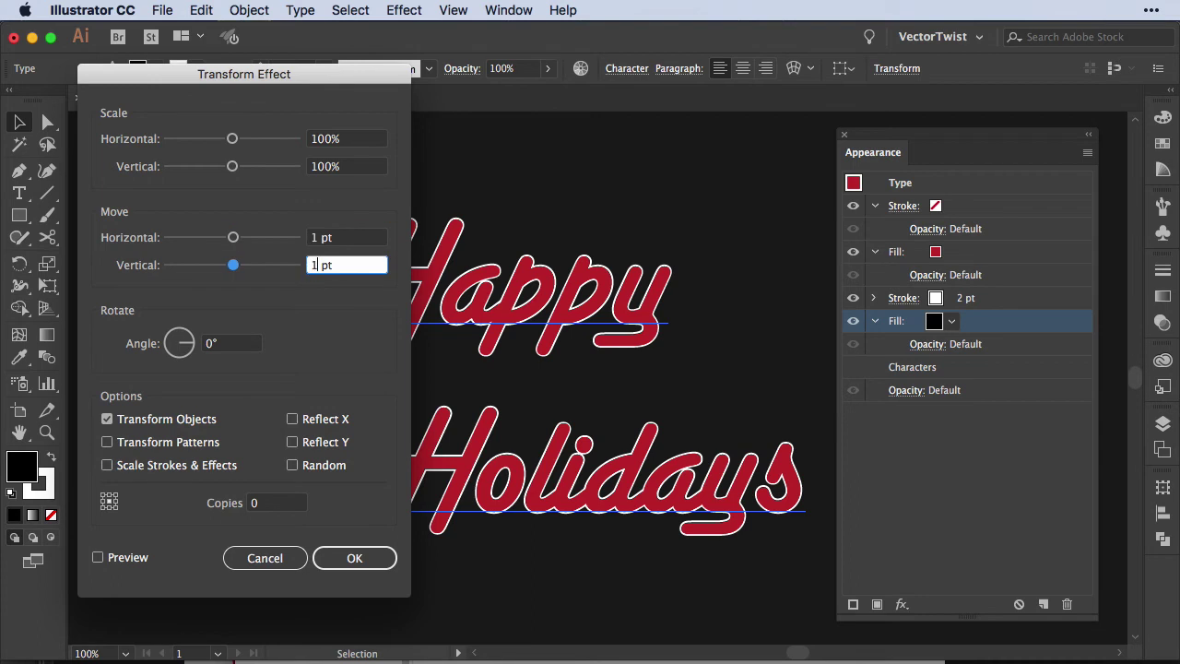
{"action": "left_click", "coordinate": [98, 558]}
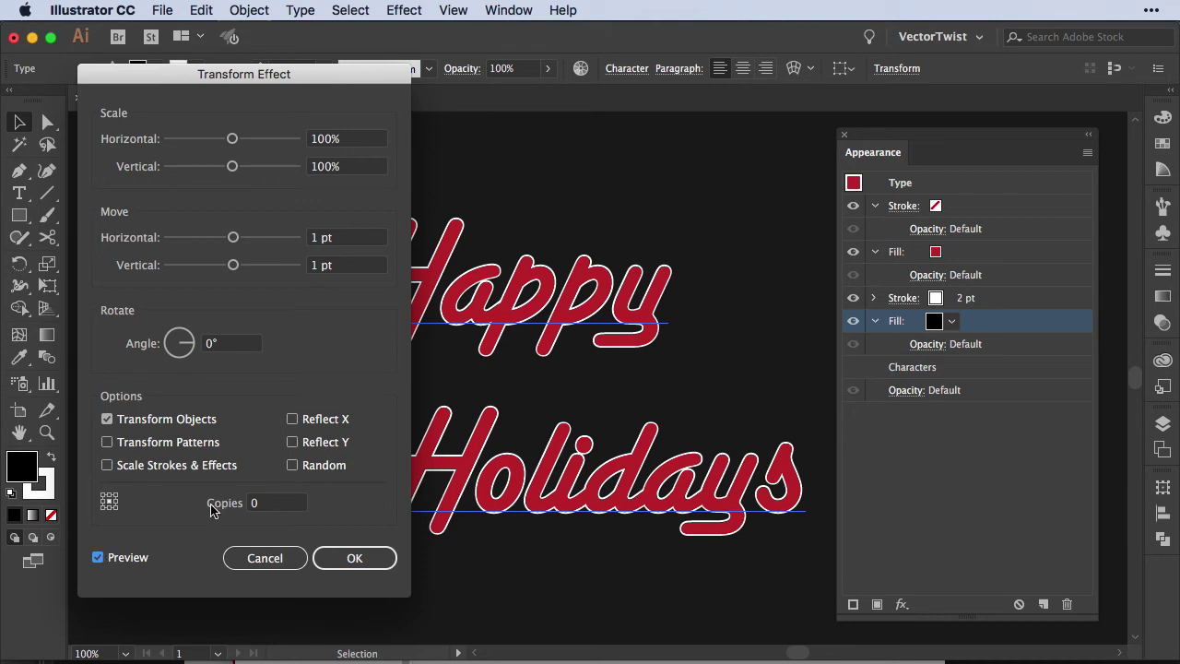
Raise the Transform copies to 15 and apply the effect.
{"action": "double_click", "coordinate": [251, 505]}
{"action": "type", "text": "7"}
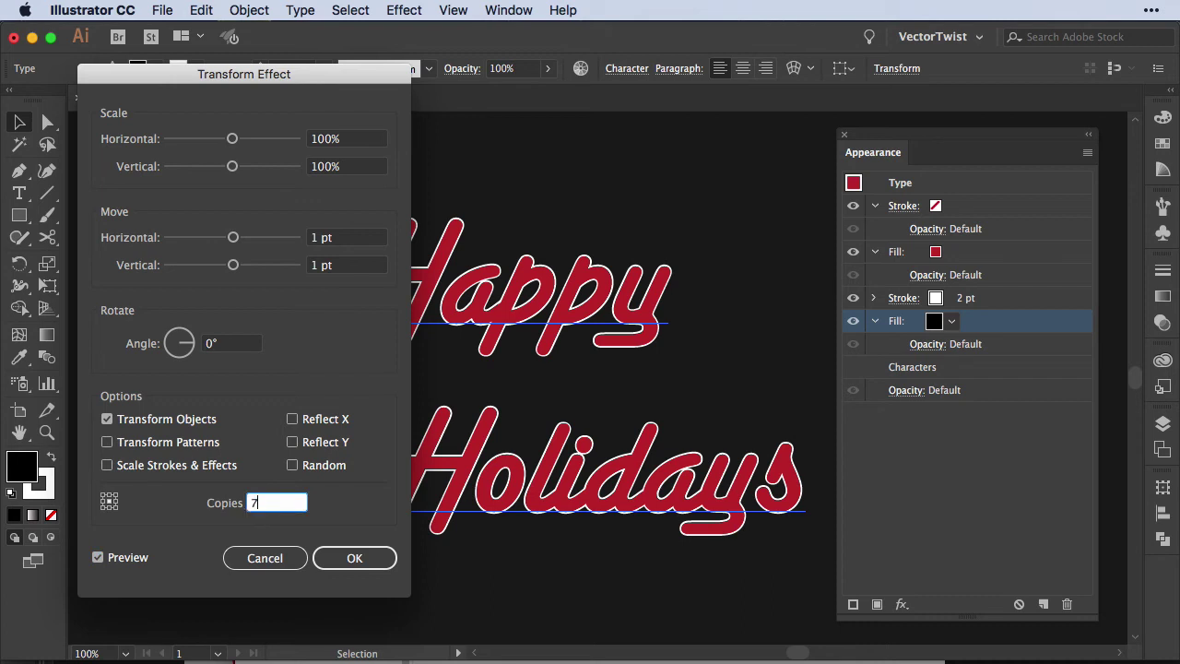
{"action": "left_click", "coordinate": [97, 558]}
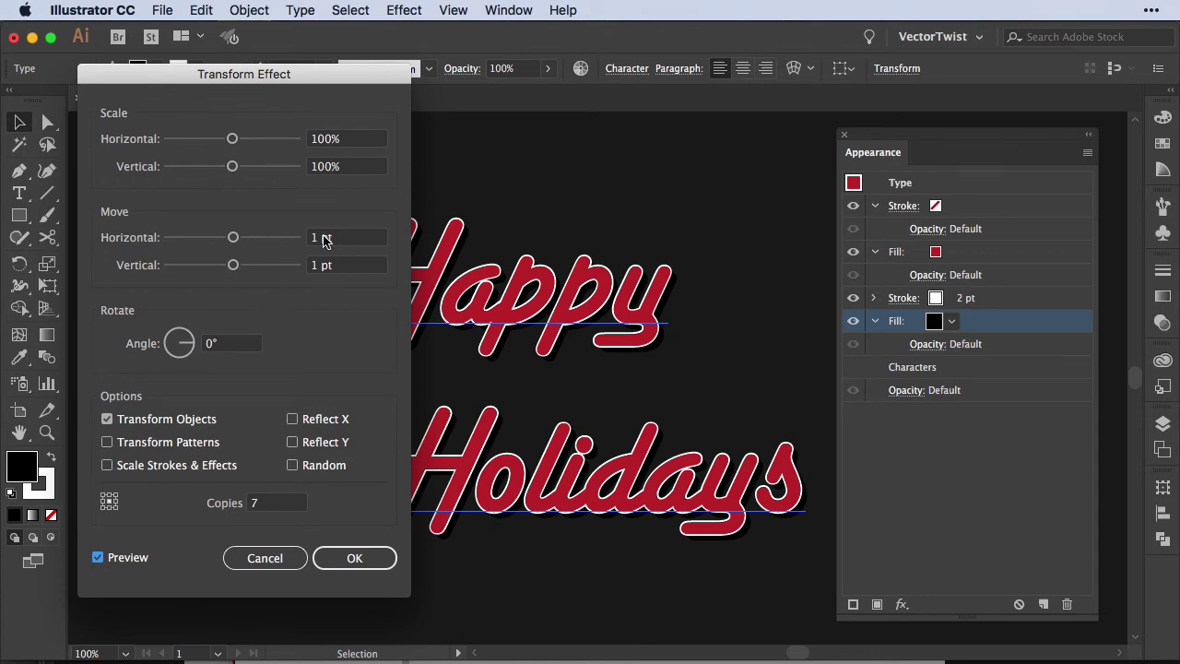
{"action": "left_click", "coordinate": [276, 502]}
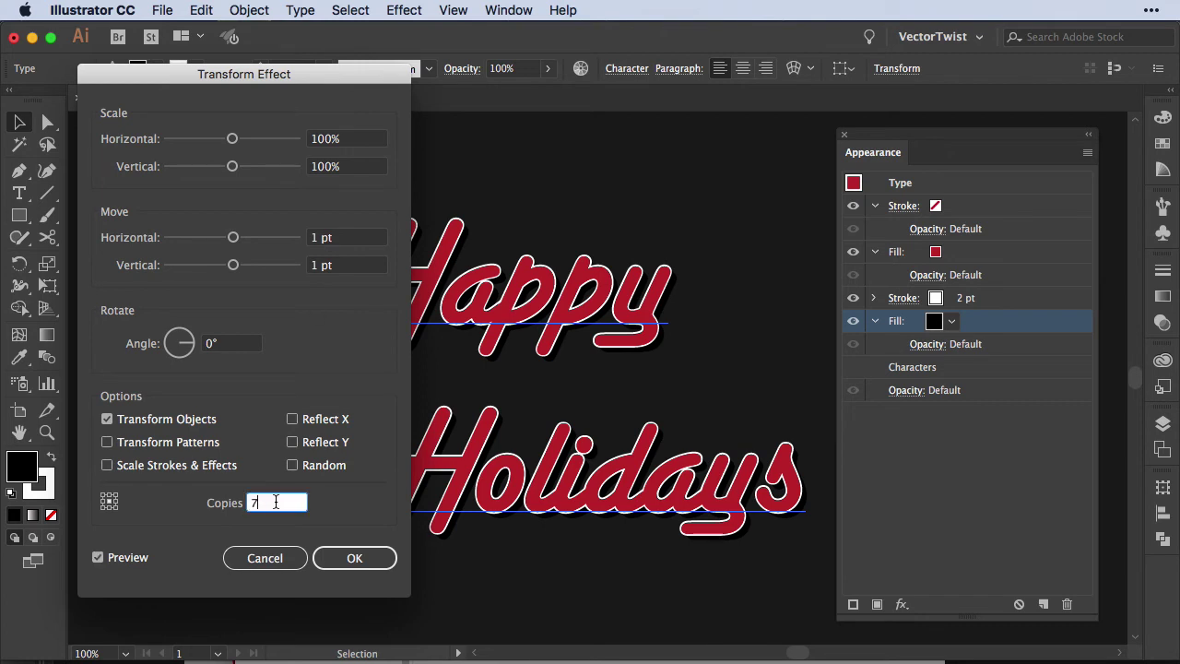
{"action": "key", "text": "Up"}
{"action": "key", "text": "Up"}
{"action": "key", "text": "Up"}
{"action": "key", "text": "Up"}
{"action": "key", "text": "Up"}
{"action": "key", "text": "Up"}
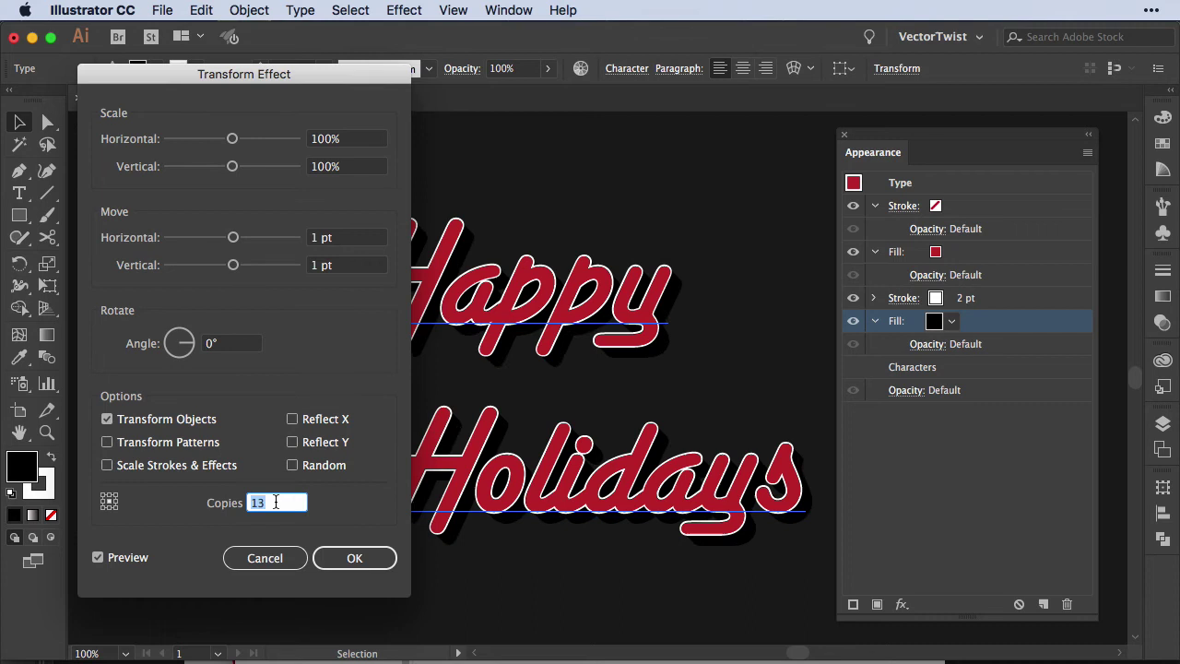
{"action": "key", "text": "Up"}
{"action": "key", "text": "Up"}
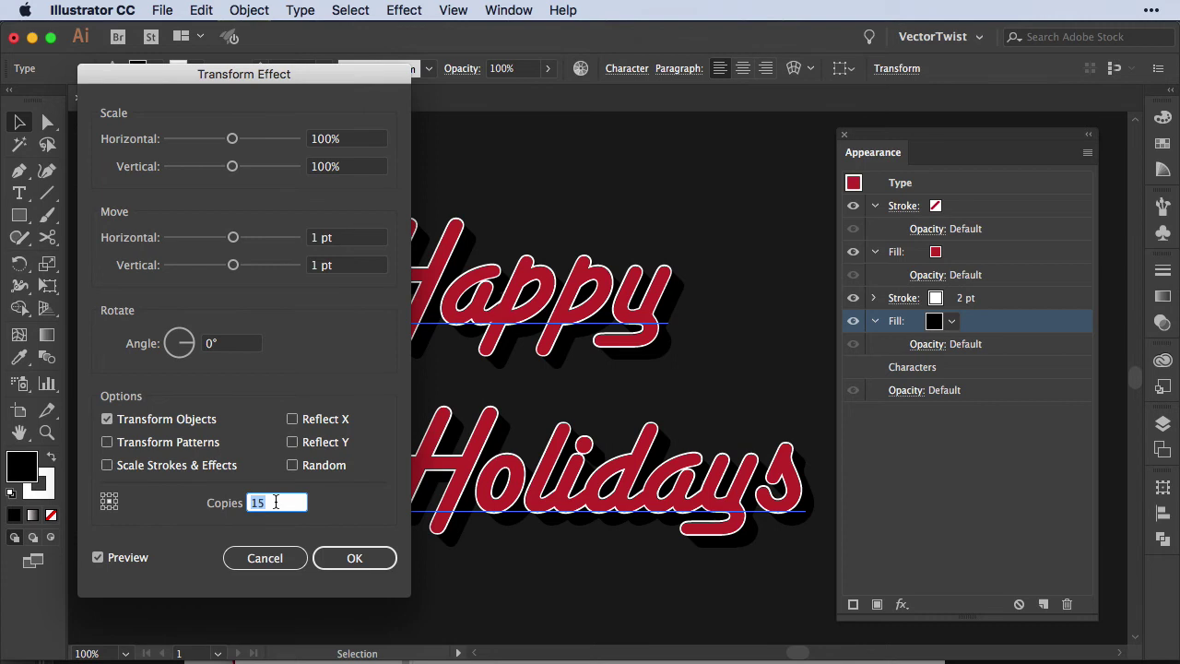
{"action": "key", "text": "Return"}
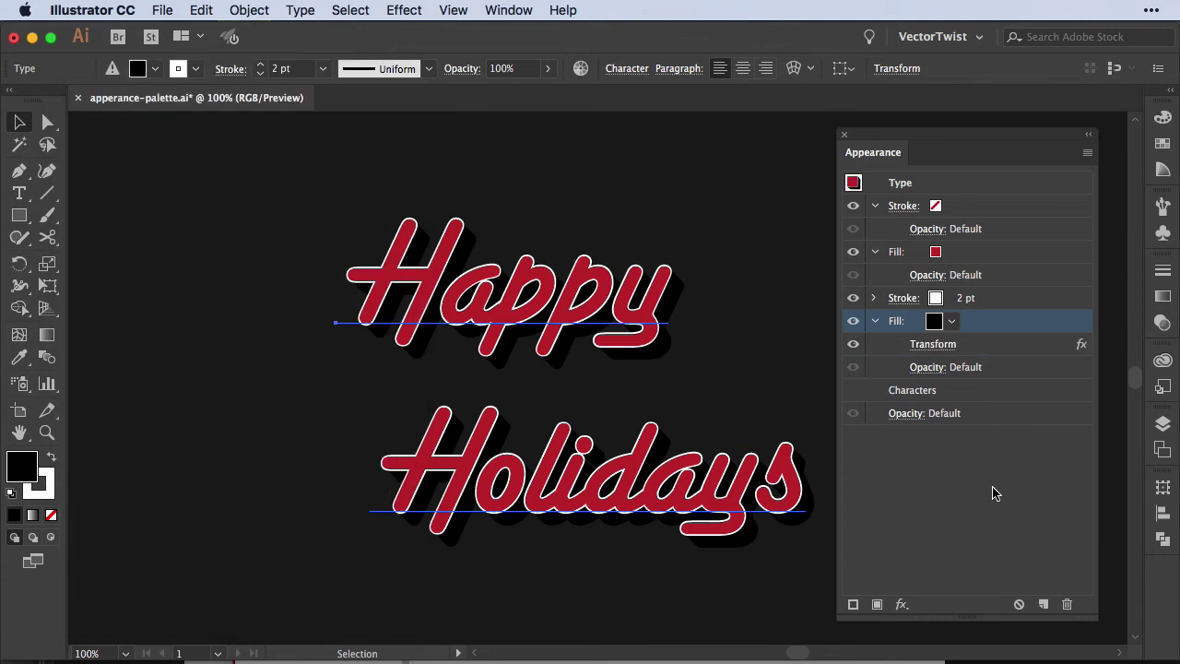
Add a green fill and move it below the black extrusion fill.
{"action": "left_click", "coordinate": [878, 607]}
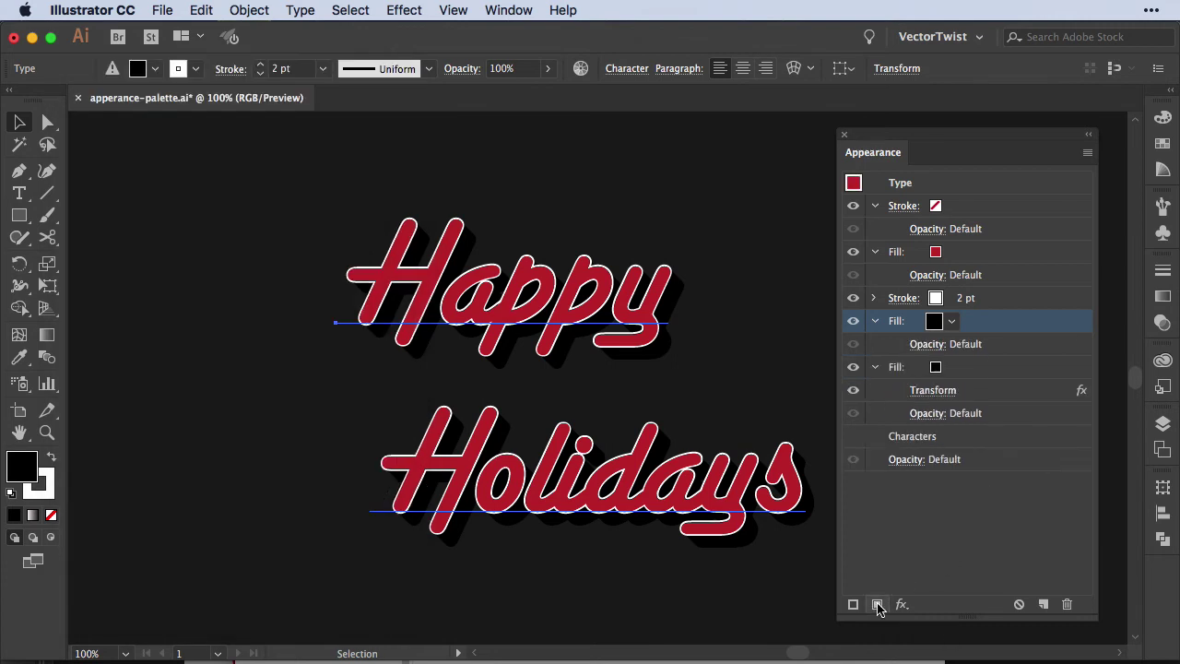
{"action": "left_click", "coordinate": [952, 321]}
{"action": "left_click", "coordinate": [801, 369]}
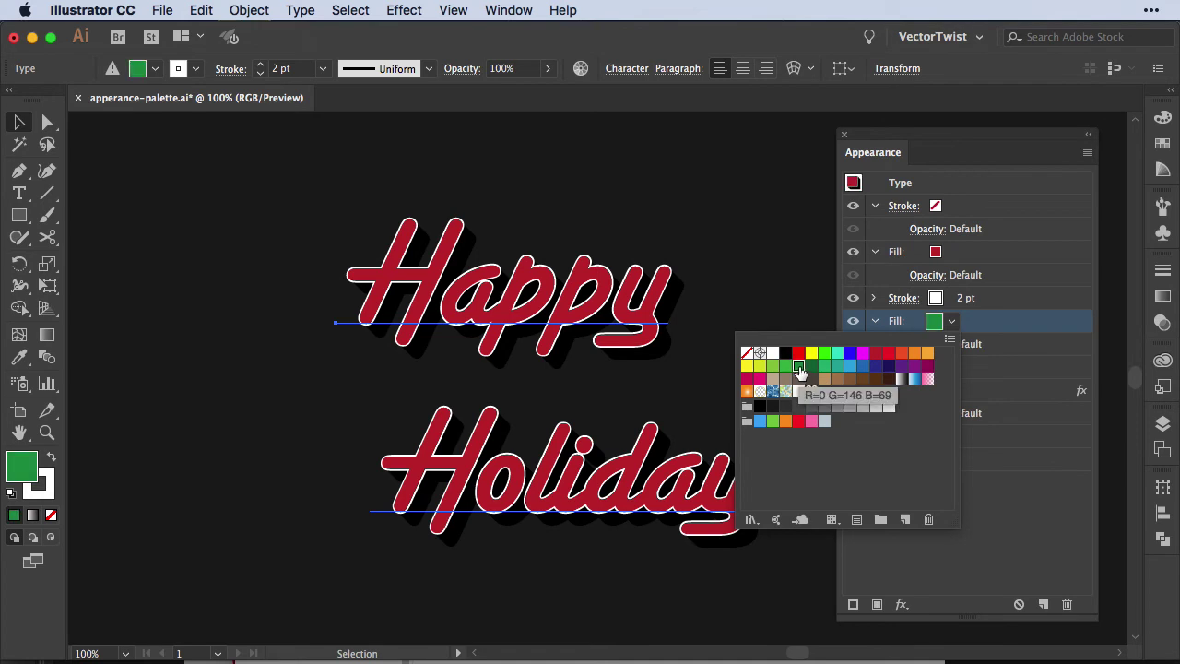
{"action": "left_click", "coordinate": [1055, 328]}
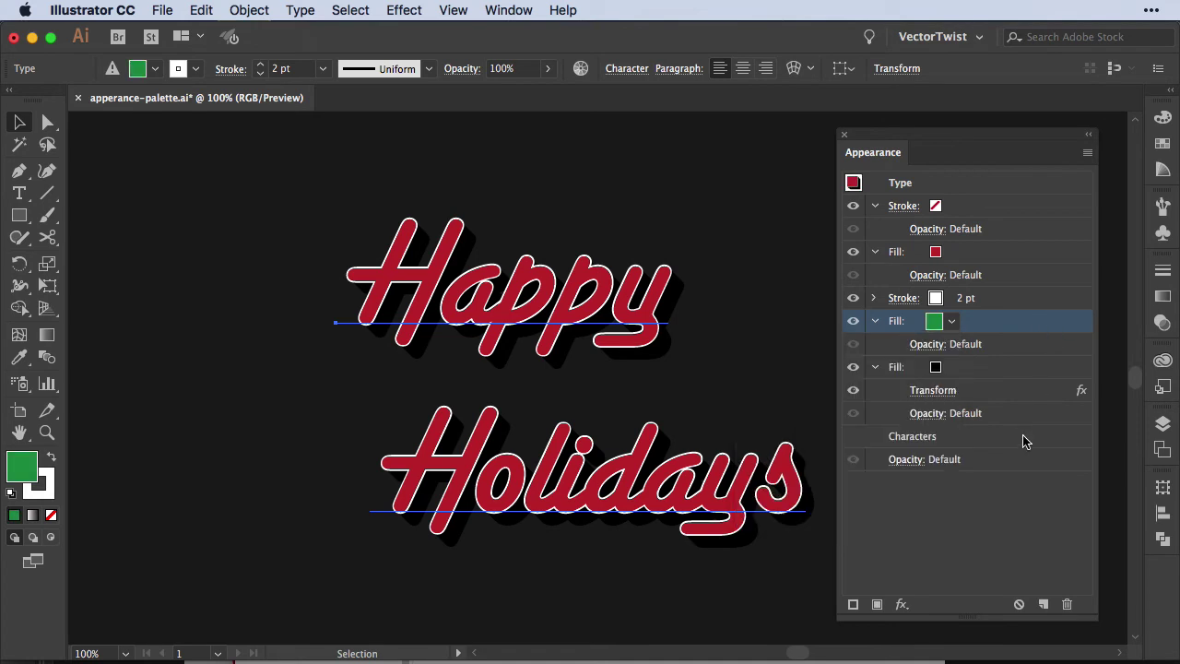
{"action": "left_click_drag", "start_coordinate": [1022, 325], "coordinate": [973, 395]}
Apply a 5 pt Offset Path to the green fill.
{"action": "left_click", "coordinate": [900, 605]}
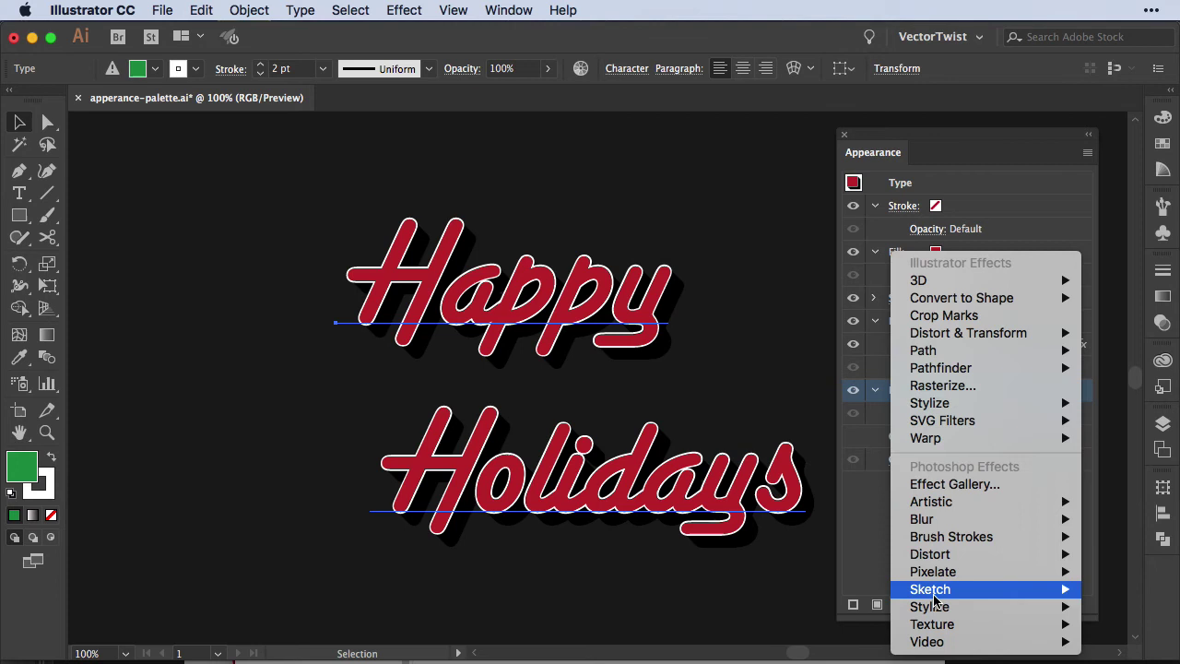
{"action": "mouse_move", "coordinate": [1051, 350]}
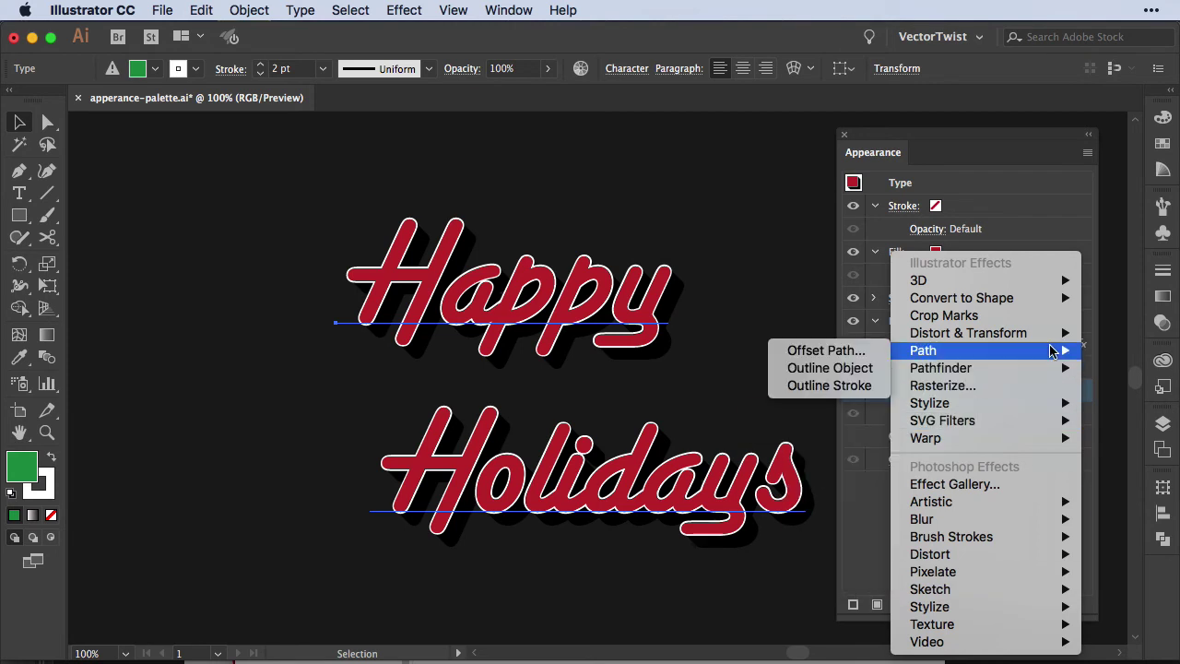
{"action": "left_click", "coordinate": [816, 350]}
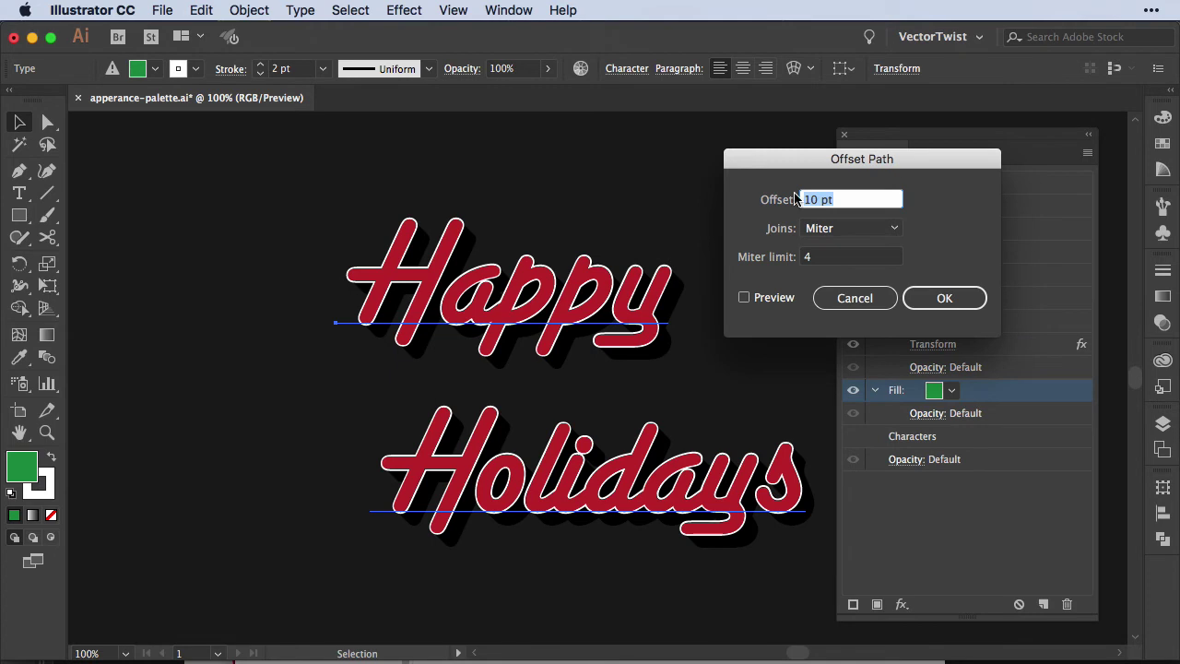
{"action": "type", "text": "5"}
{"action": "left_click", "coordinate": [744, 297]}
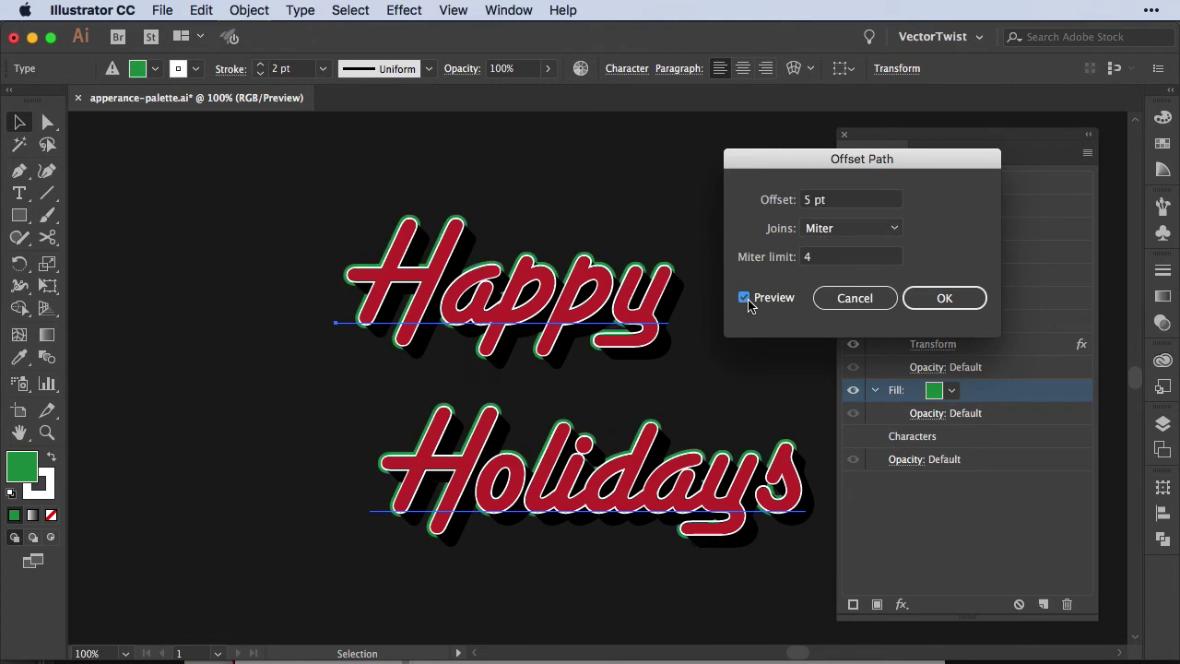
{"action": "left_click", "coordinate": [959, 298]}
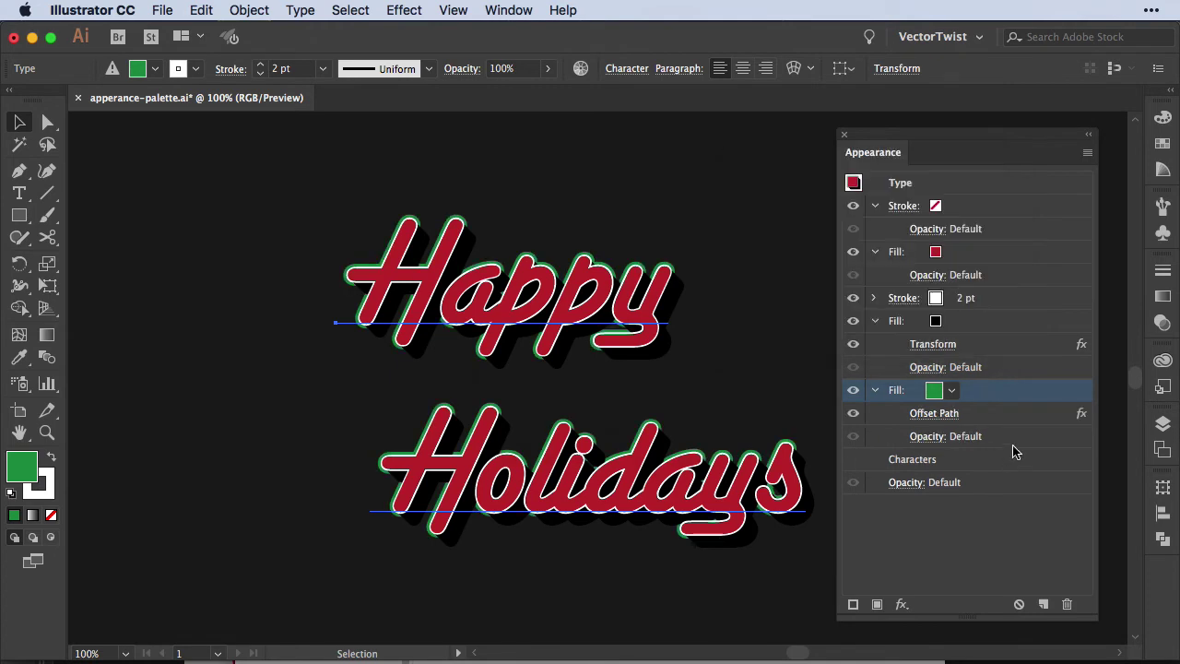
Add a Transform to the green fill: move 2 pt across, 3 pt down, 6 copies.
{"action": "left_click", "coordinate": [907, 610]}
{"action": "mouse_move", "coordinate": [969, 336]}
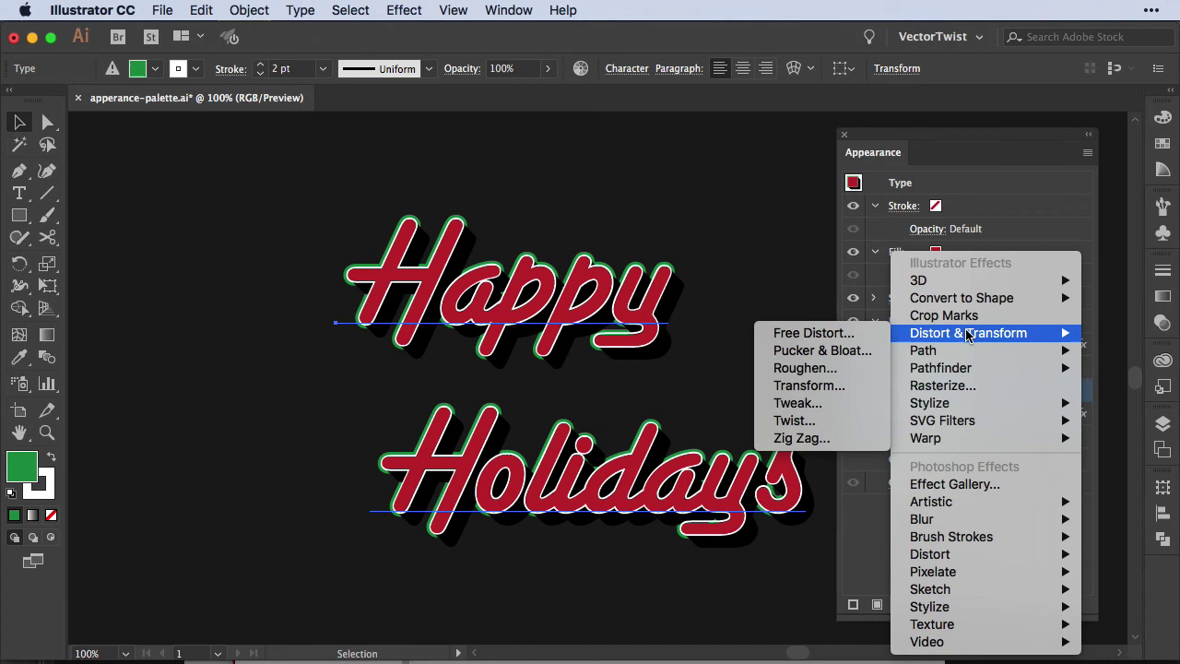
{"action": "left_click", "coordinate": [802, 386]}
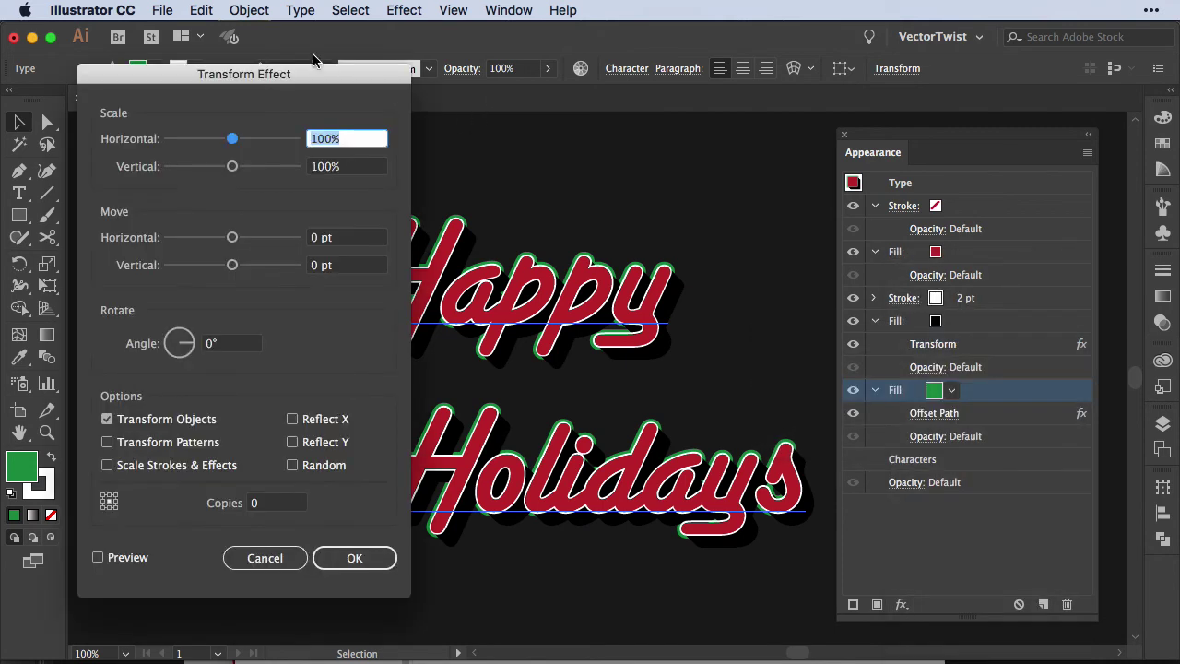
{"action": "left_click_drag", "start_coordinate": [320, 244], "coordinate": [306, 269]}
{"action": "type", "text": "2"}
{"action": "type", "text": "3"}
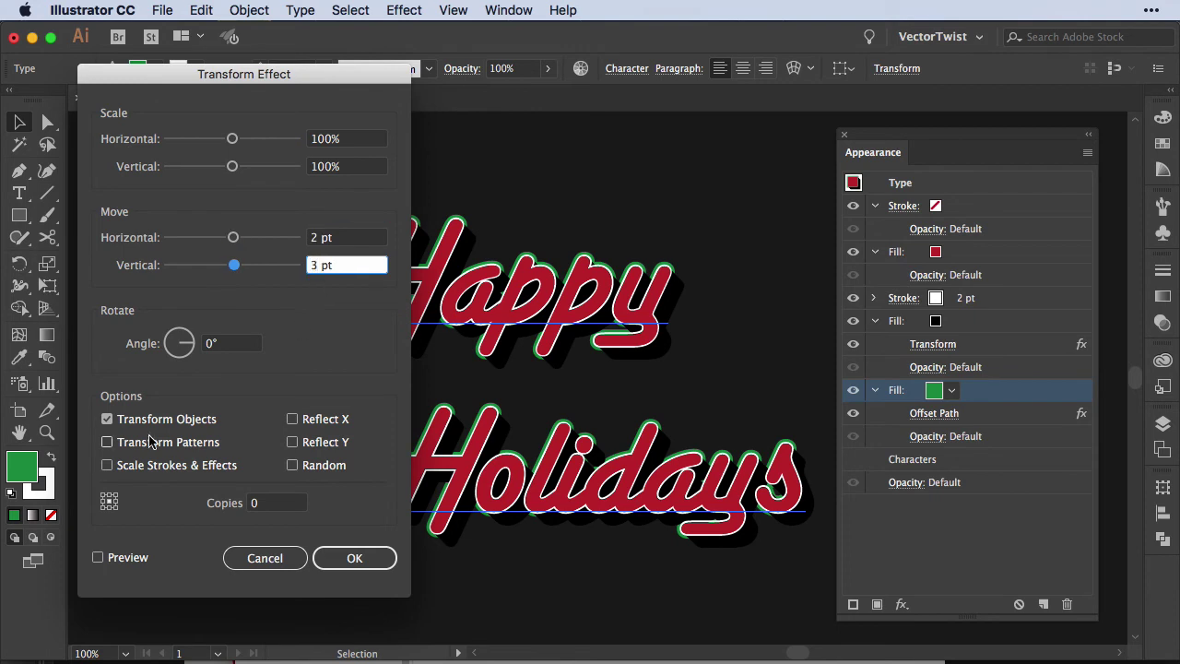
{"action": "left_click", "coordinate": [98, 558]}
{"action": "left_click", "coordinate": [270, 503]}
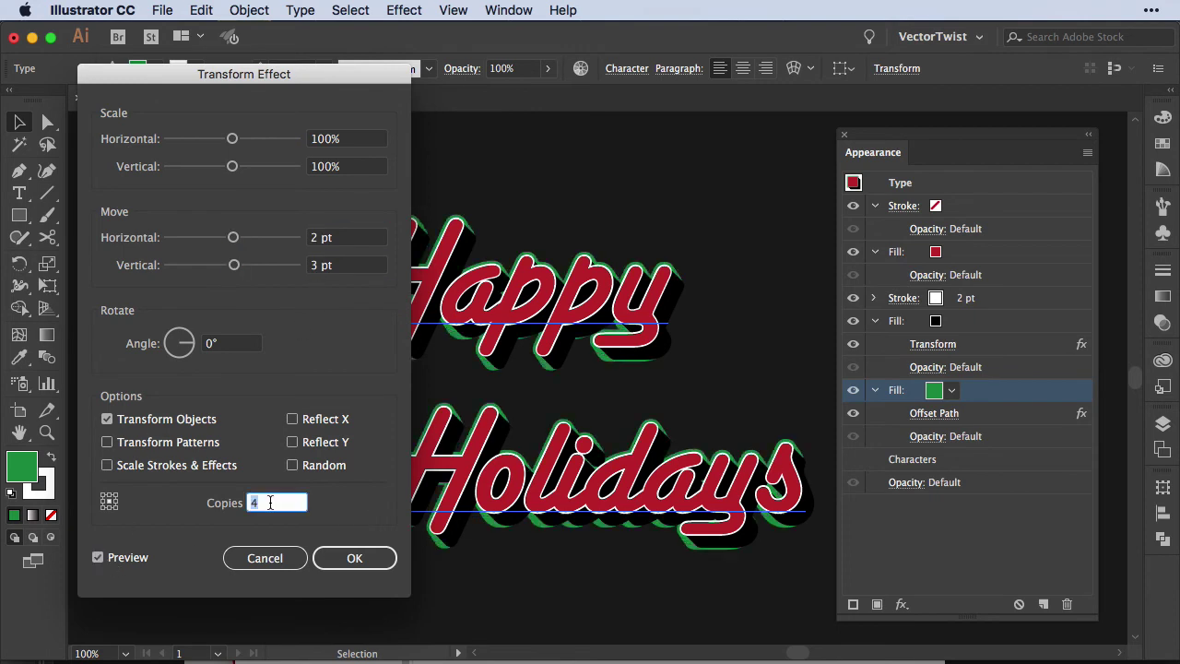
{"action": "key", "text": "Up"}
{"action": "key", "text": "Up"}
{"action": "key", "text": "Up"}
{"action": "key", "text": "Up"}
{"action": "key", "text": "Up"}
{"action": "key", "text": "Up"}
{"action": "key", "text": "Up"}
{"action": "key", "text": "Down"}
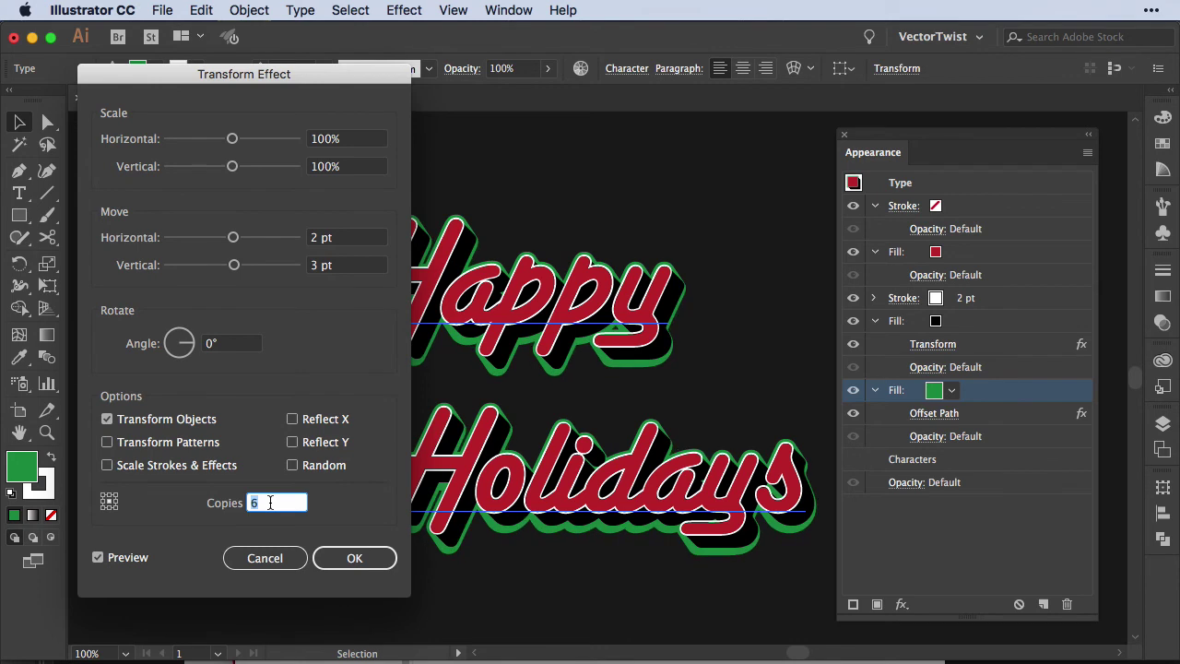
{"action": "left_click", "coordinate": [352, 558]}
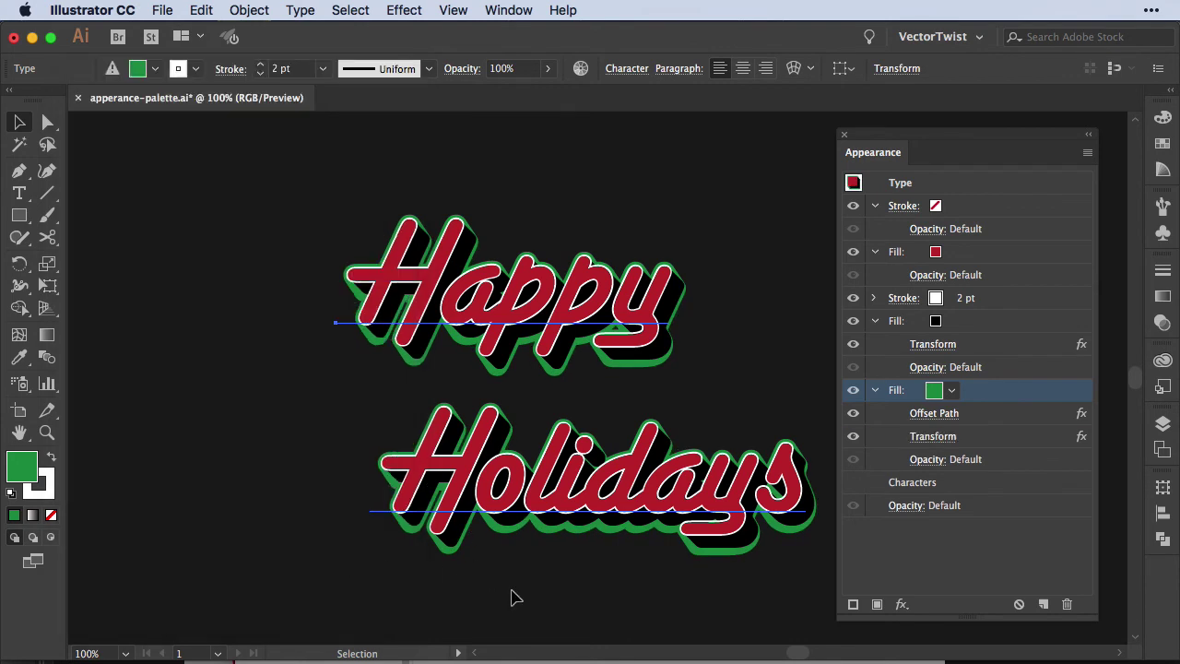
Add a black fill and move it to the bottom of the appearance stack.
{"action": "left_click", "coordinate": [877, 604]}
{"action": "left_click", "coordinate": [933, 390]}
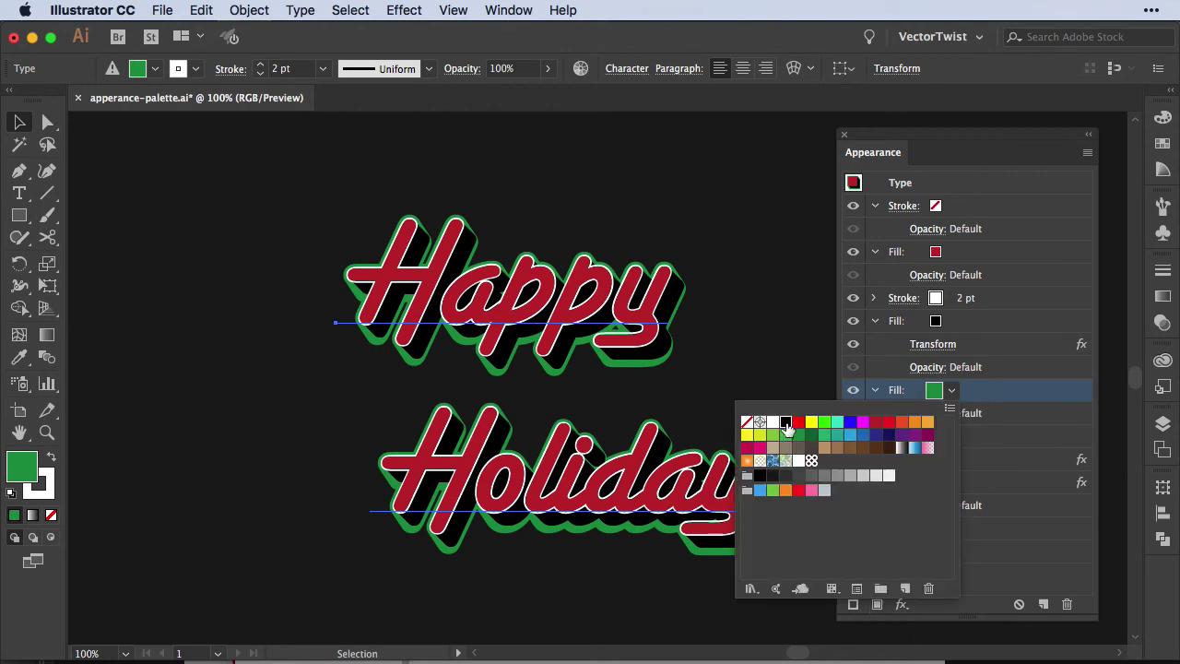
{"action": "left_click", "coordinate": [787, 421]}
{"action": "left_click_drag", "start_coordinate": [973, 440], "coordinate": [947, 517]}
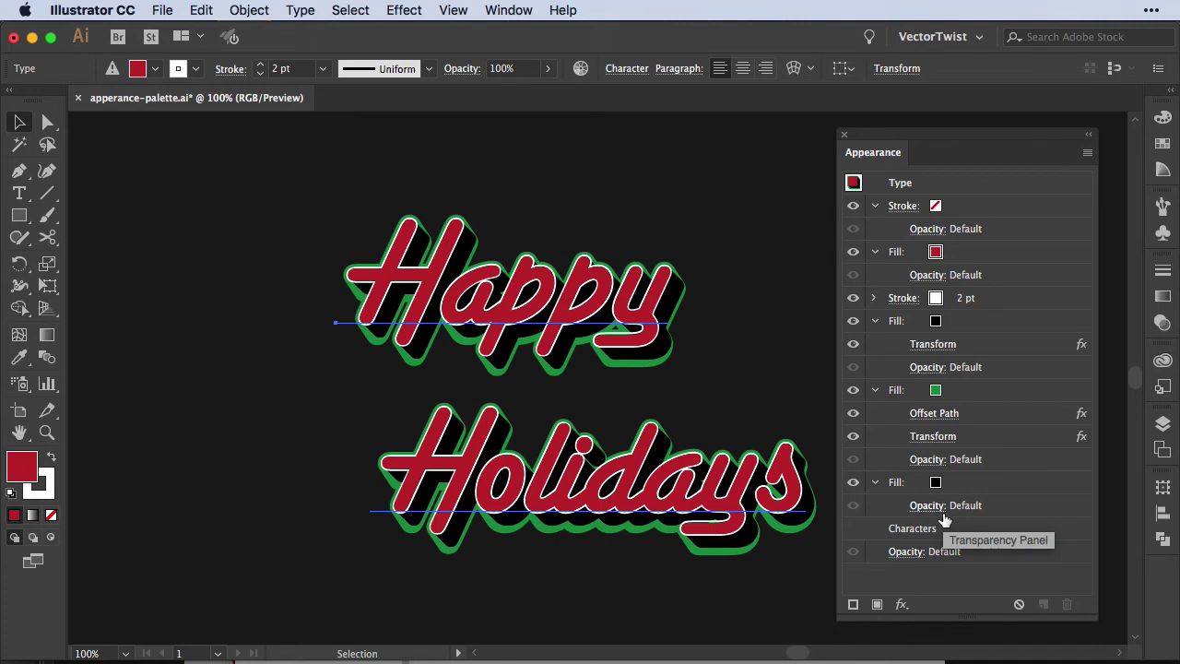
Apply a 7 pt Offset Path to the bottom black fill.
{"action": "left_click", "coordinate": [902, 604]}
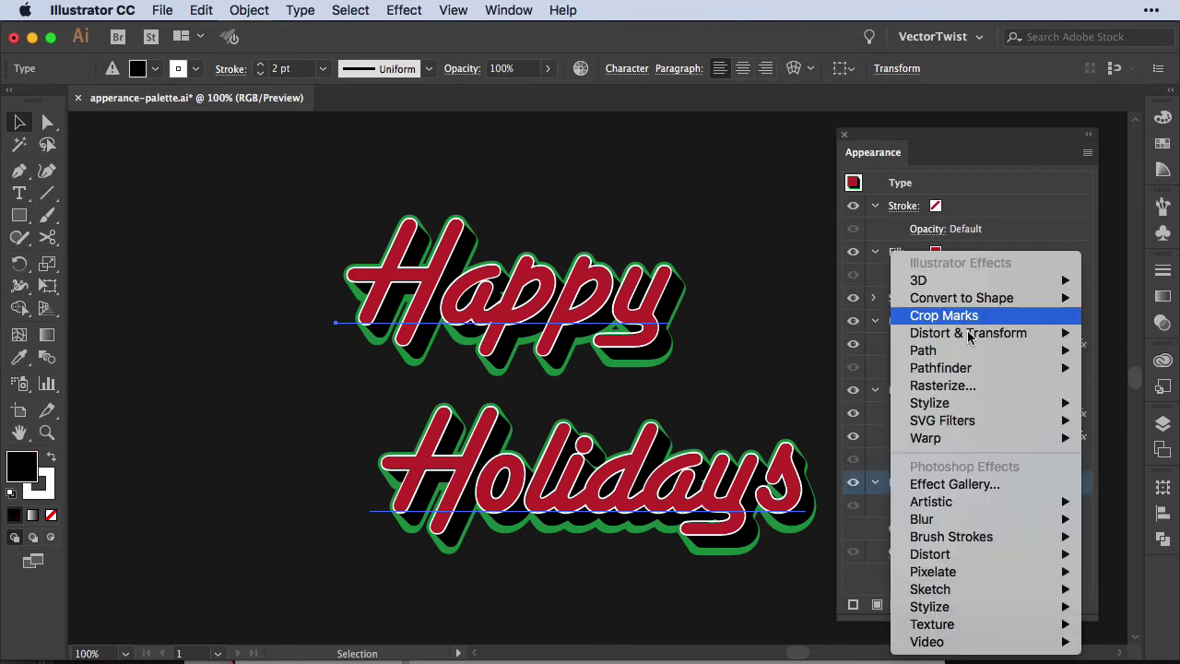
{"action": "mouse_move", "coordinate": [941, 352]}
{"action": "left_click", "coordinate": [835, 346]}
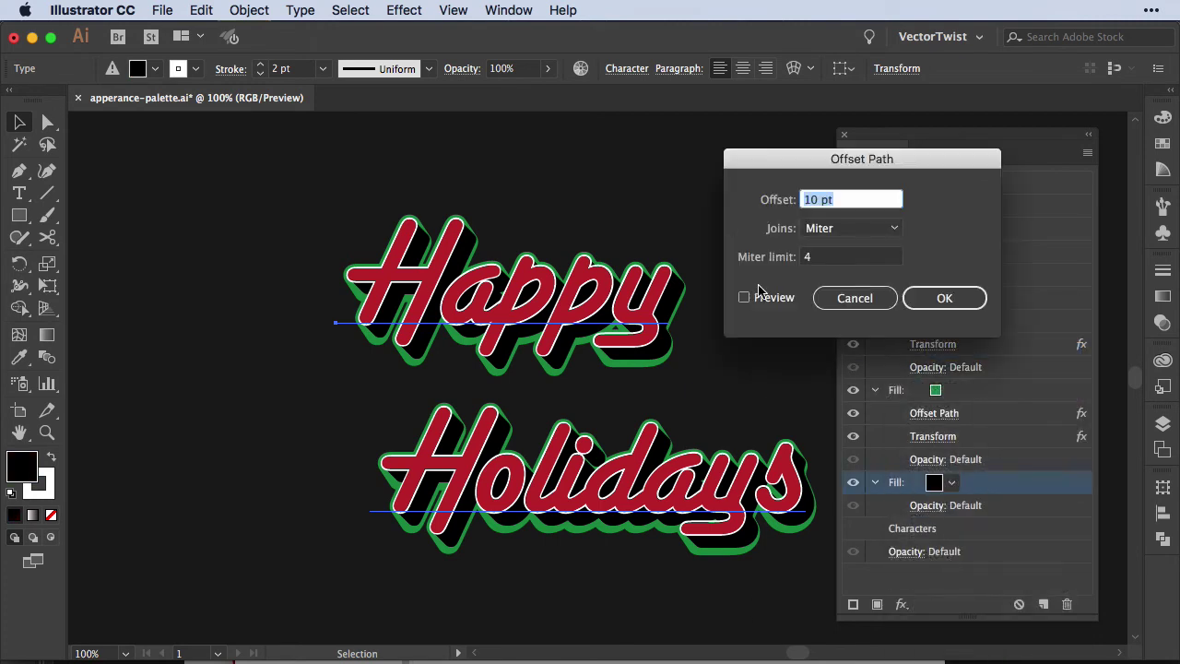
{"action": "key", "text": "shift+Left"}
{"action": "key", "text": "shift+Left"}
{"action": "type", "text": "7"}
{"action": "left_click", "coordinate": [744, 297]}
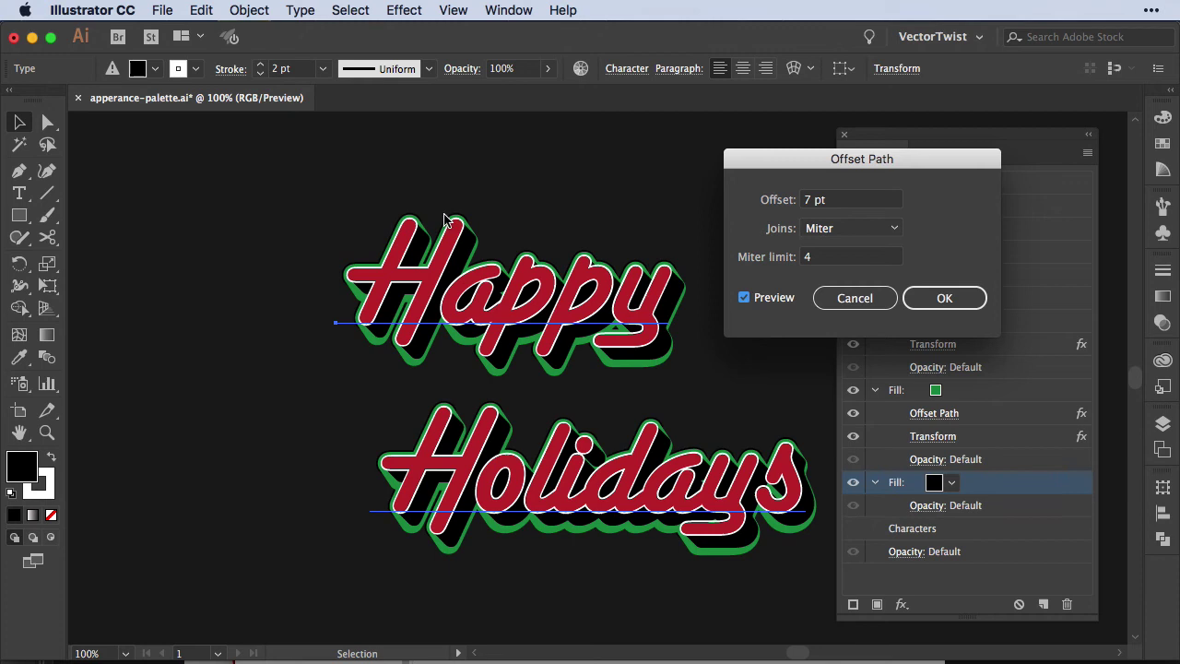
{"action": "left_click", "coordinate": [965, 304]}
Add a Transform to the black fill: move 2 pt across, 3 pt down, 6 copies.
{"action": "left_click", "coordinate": [903, 604]}
{"action": "mouse_move", "coordinate": [1033, 340]}
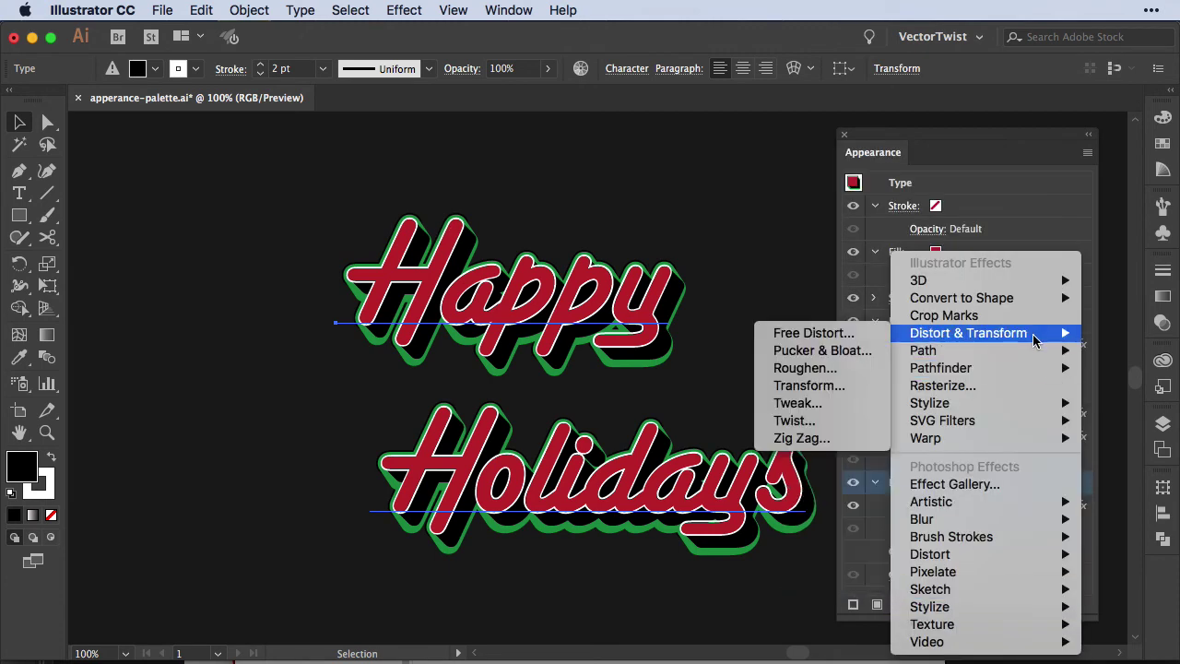
{"action": "left_click", "coordinate": [841, 386]}
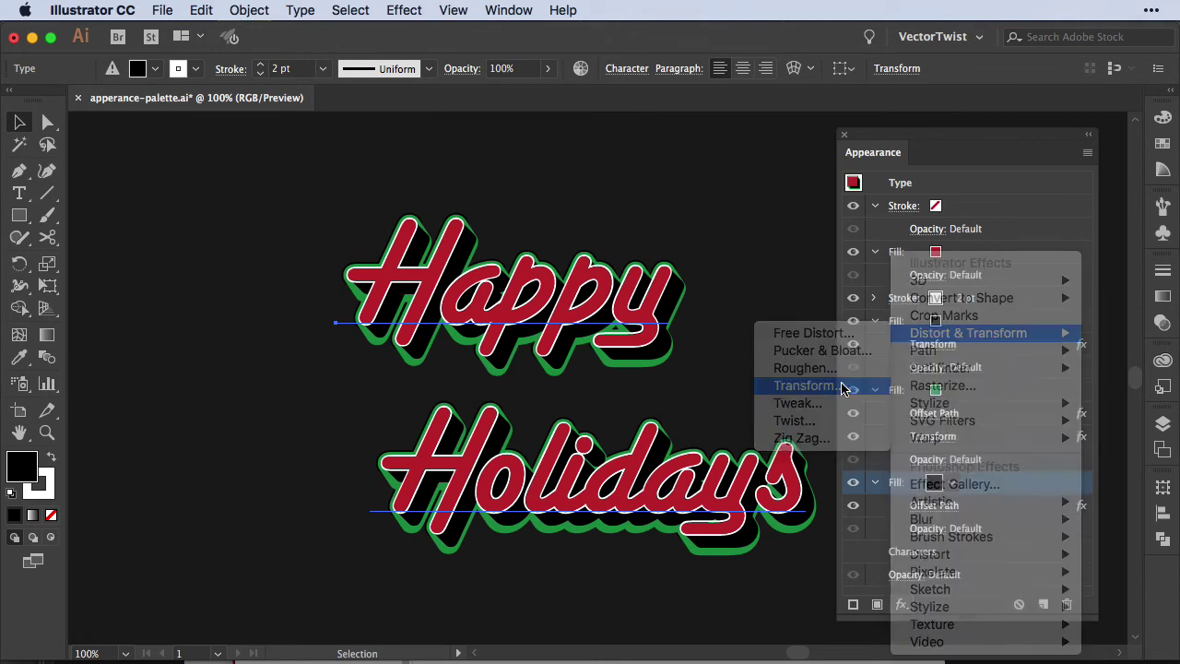
{"action": "double_click", "coordinate": [313, 237]}
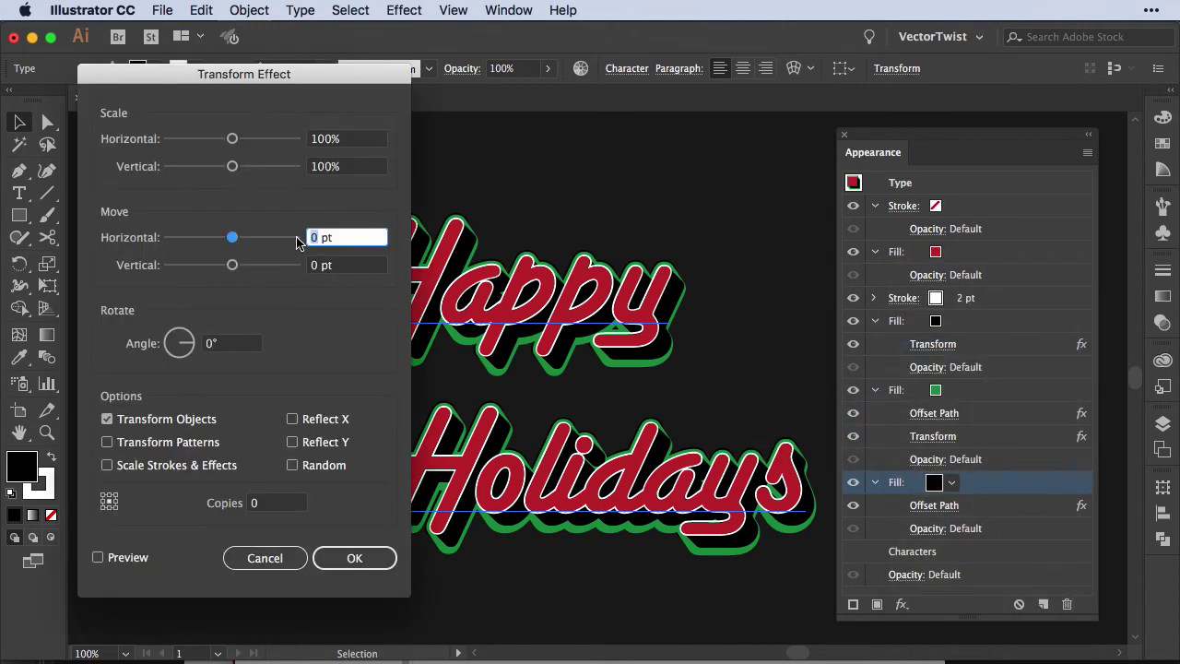
{"action": "type", "text": "2"}
{"action": "double_click", "coordinate": [313, 265]}
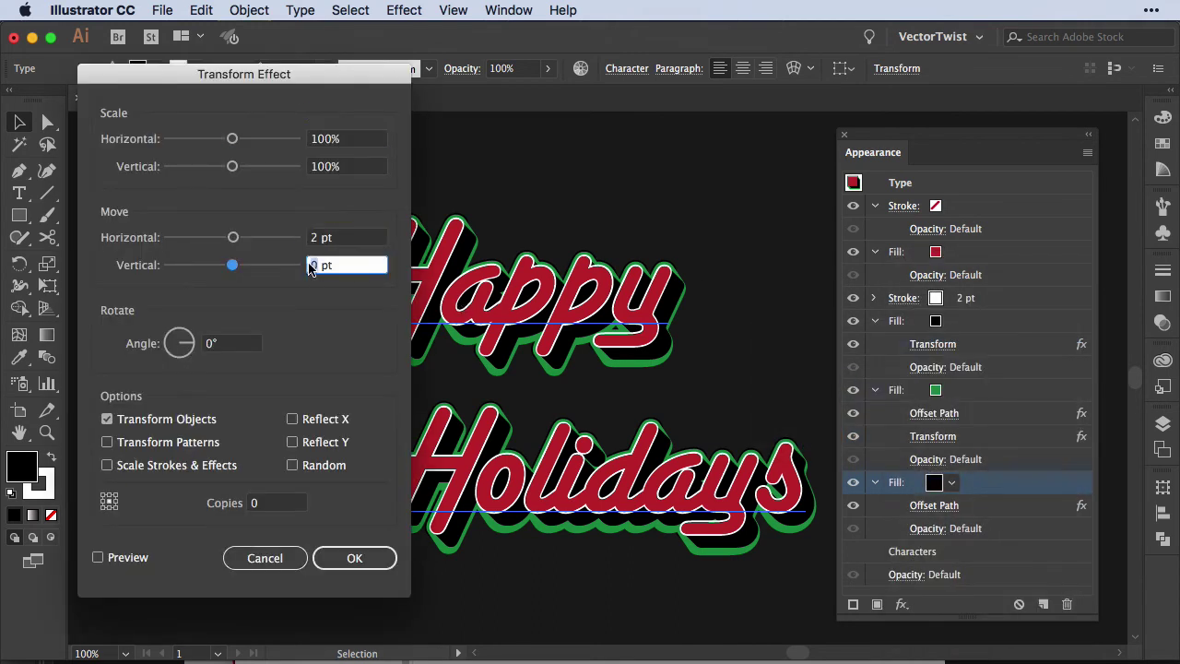
{"action": "type", "text": "3"}
{"action": "left_click", "coordinate": [98, 557]}
{"action": "left_click", "coordinate": [274, 504]}
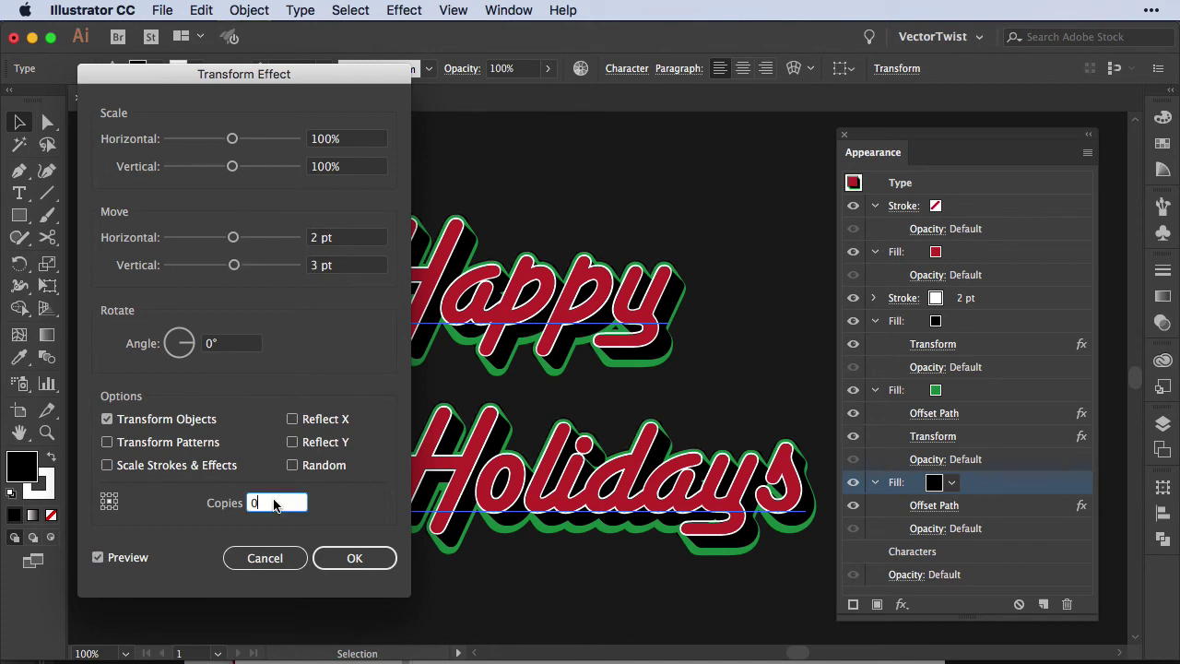
{"action": "key", "text": "Up"}
{"action": "key", "text": "Up"}
{"action": "key", "text": "Up"}
{"action": "key", "text": "Up"}
{"action": "key", "text": "Up"}
{"action": "left_click", "coordinate": [344, 559]}
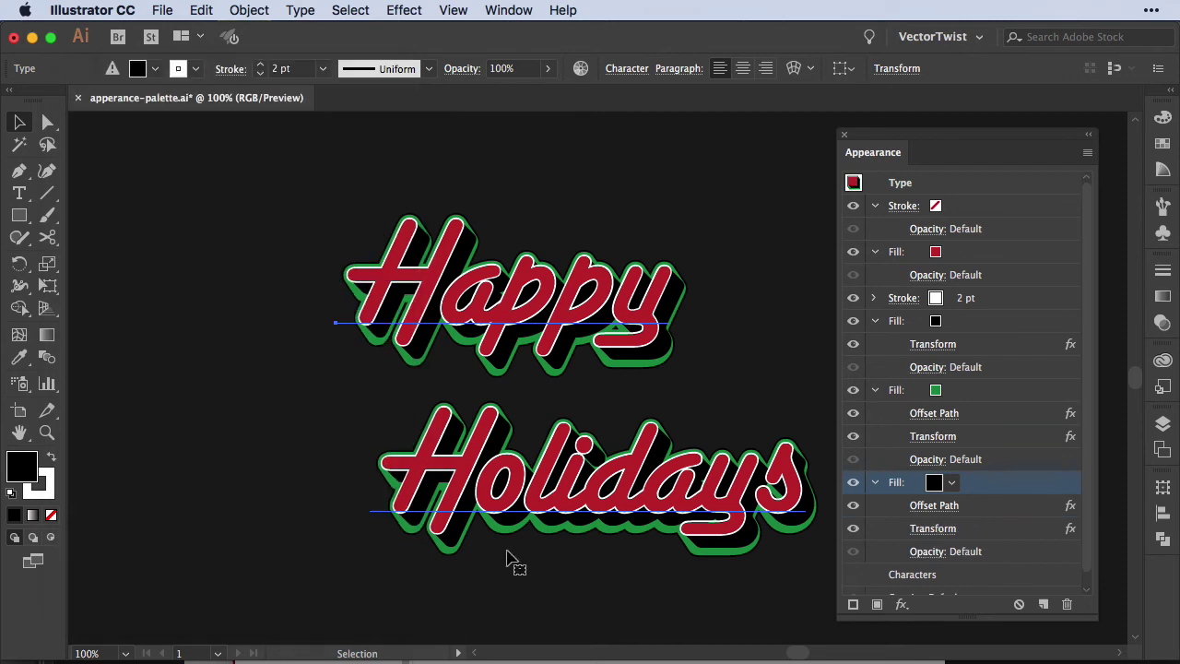
Add a new fill at the bottom of the stack and make it white.
{"action": "left_click", "coordinate": [877, 604]}
{"action": "left_click_drag", "start_coordinate": [992, 464], "coordinate": [956, 557]}
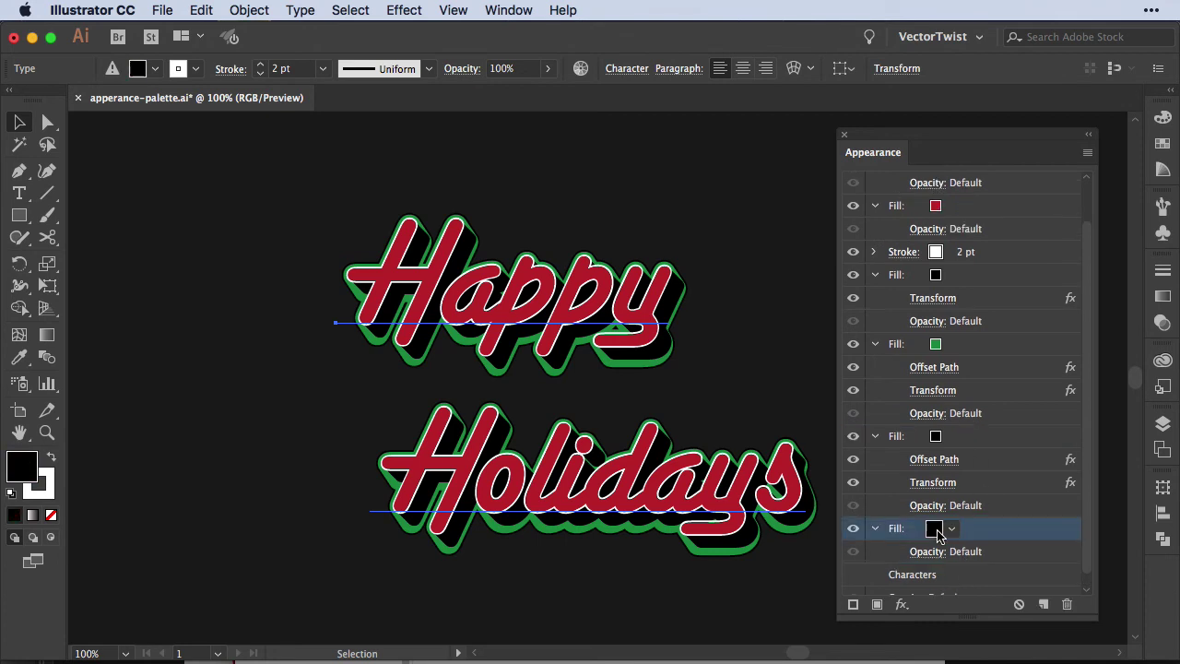
{"action": "left_click", "coordinate": [950, 528]}
{"action": "left_click", "coordinate": [773, 342]}
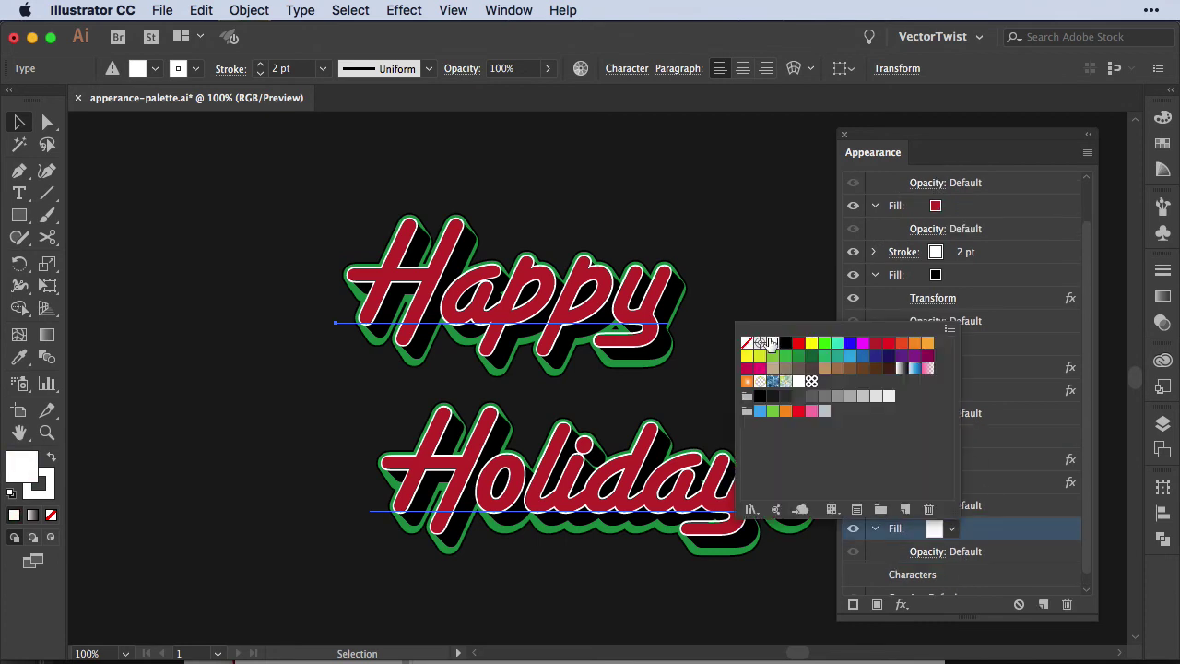
Apply a 14 pt Offset Path to the white fill.
{"action": "left_click", "coordinate": [902, 604]}
{"action": "mouse_move", "coordinate": [1002, 351]}
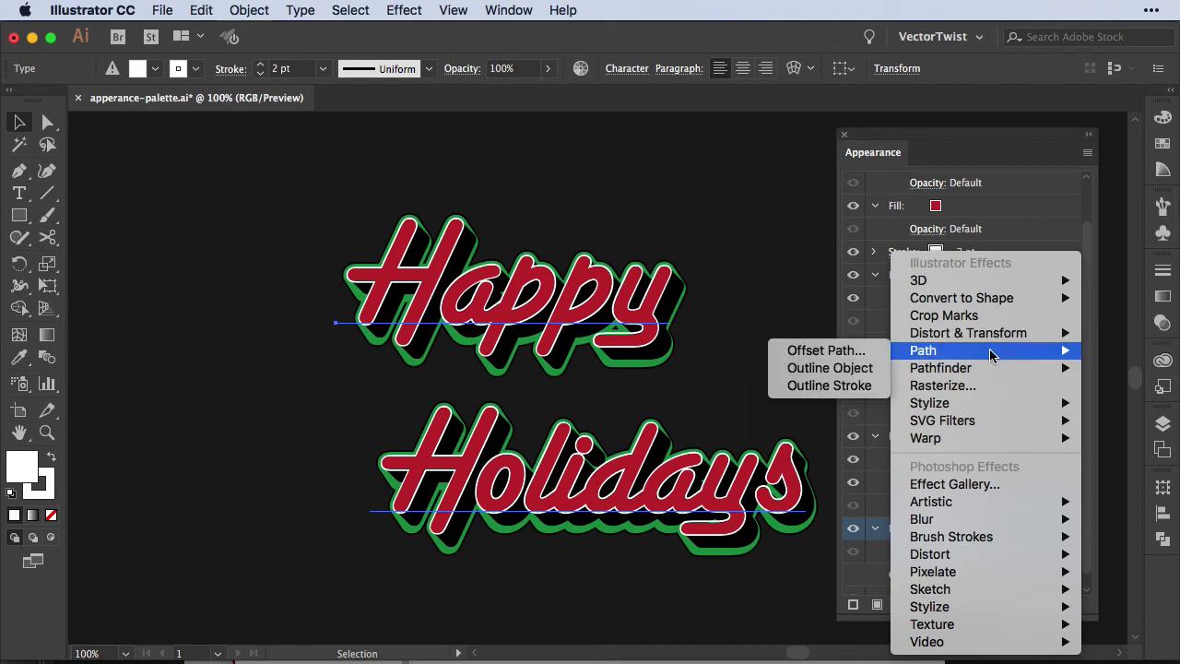
{"action": "left_click", "coordinate": [863, 349]}
{"action": "type", "text": "14"}
{"action": "left_click", "coordinate": [744, 298]}
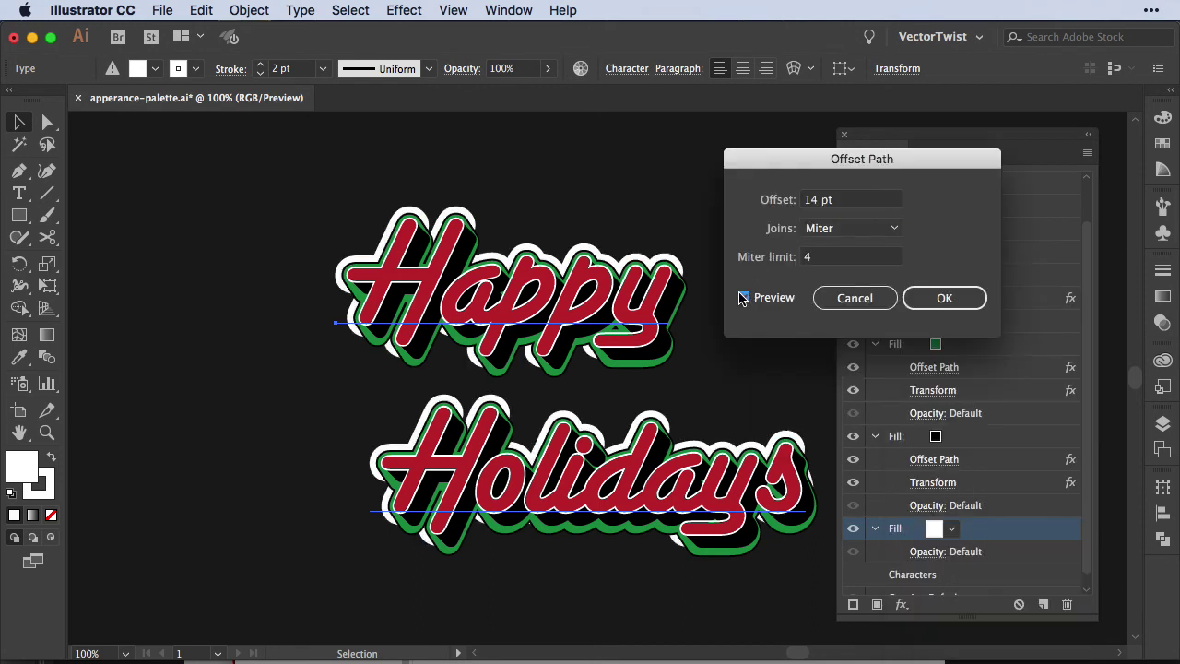
{"action": "left_click", "coordinate": [943, 302]}
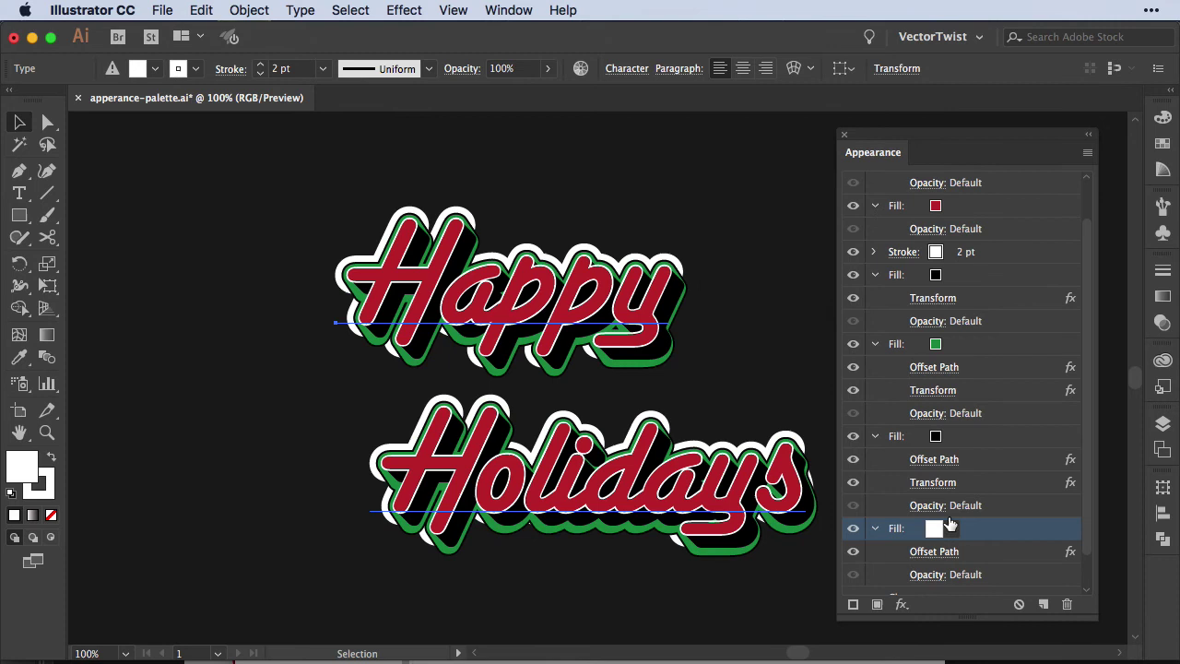
Add a Transform to the white fill: move 2 pt across, 3 pt down, 6 copies.
{"action": "left_click", "coordinate": [906, 607]}
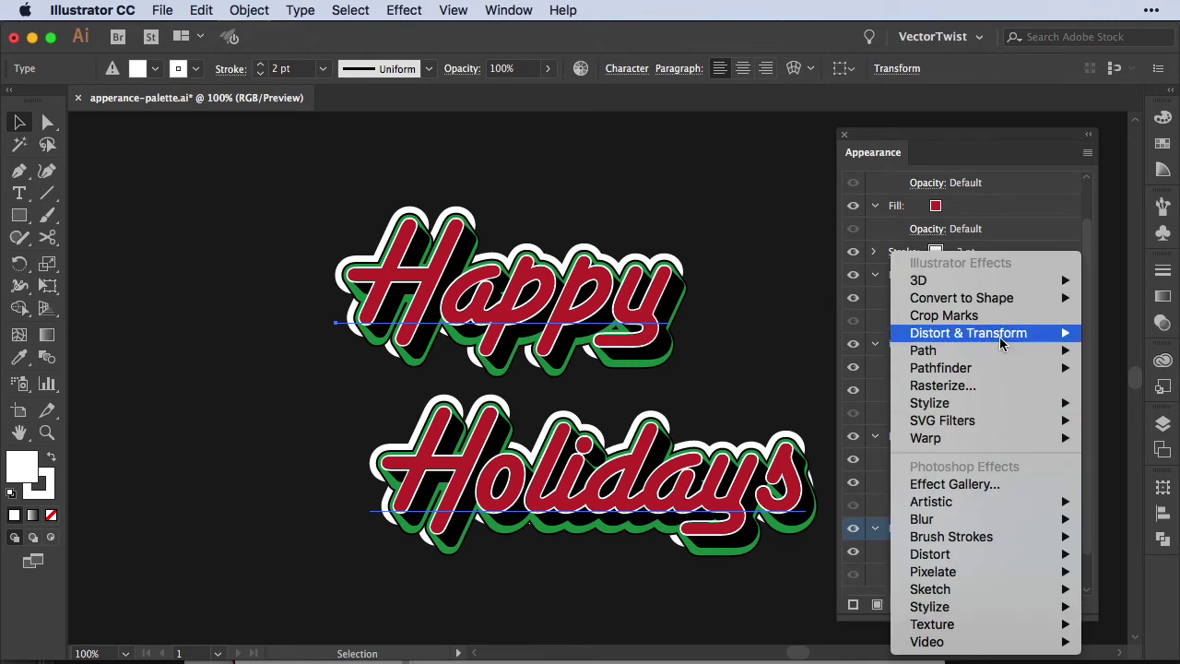
{"action": "mouse_move", "coordinate": [964, 343]}
{"action": "left_click", "coordinate": [802, 386]}
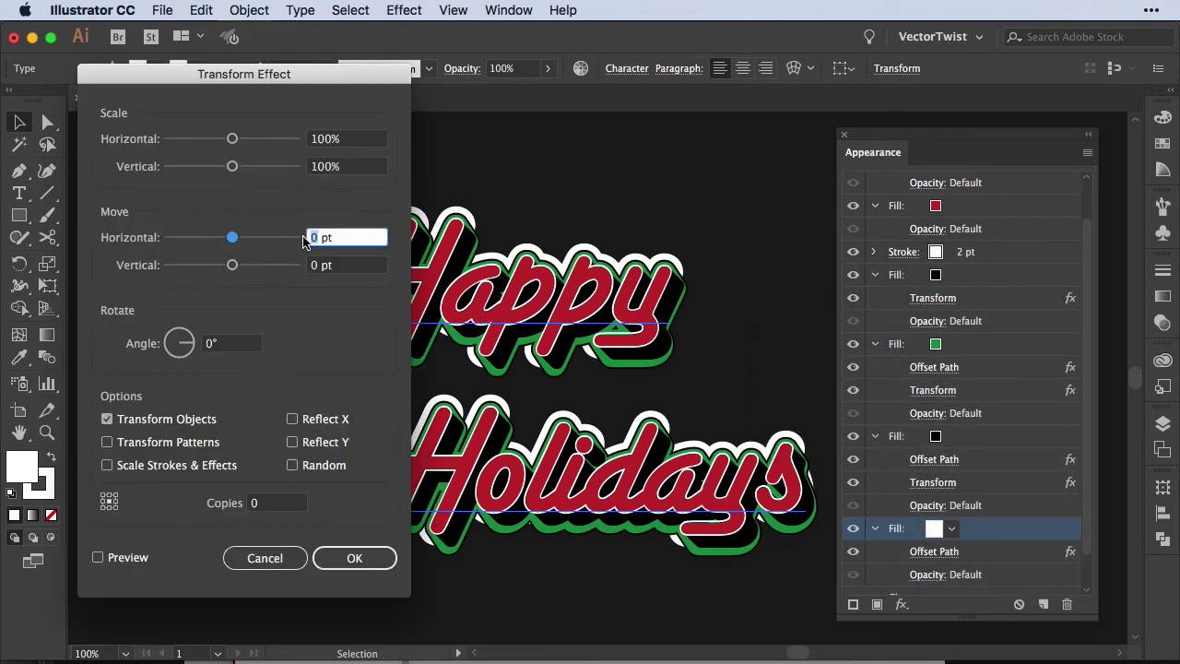
{"action": "type", "text": "2"}
{"action": "key", "text": "Tab"}
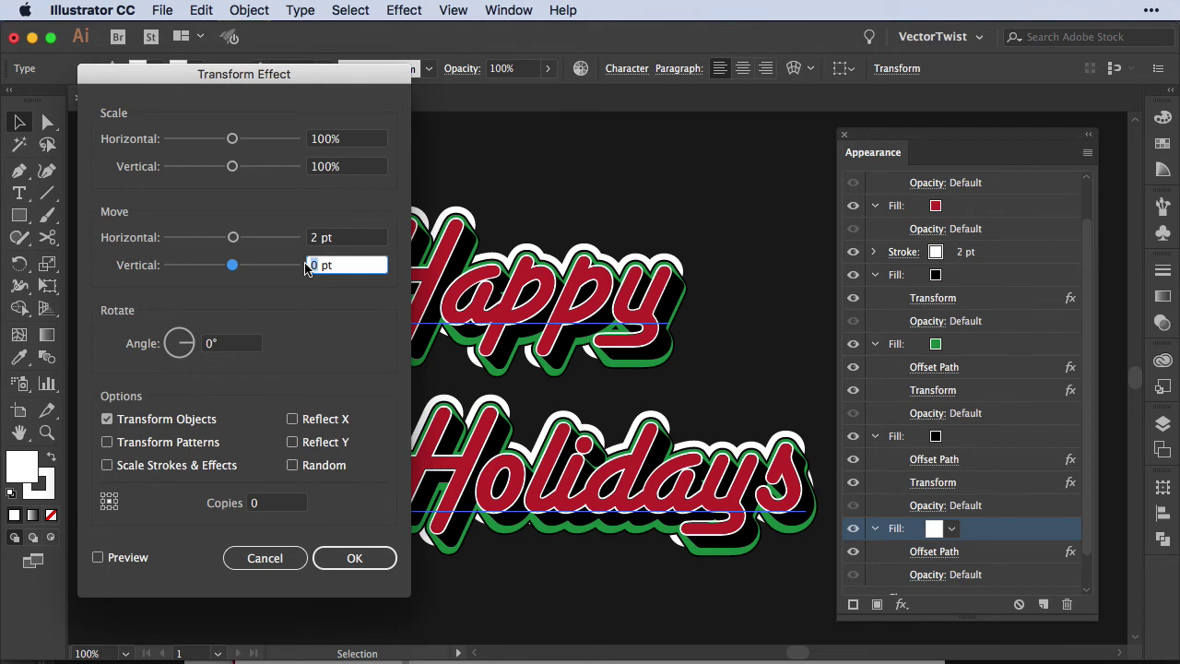
{"action": "type", "text": "3"}
{"action": "key", "text": "Tab"}
{"action": "key", "text": "Tab"}
{"action": "type", "text": "6"}
{"action": "left_click", "coordinate": [98, 557]}
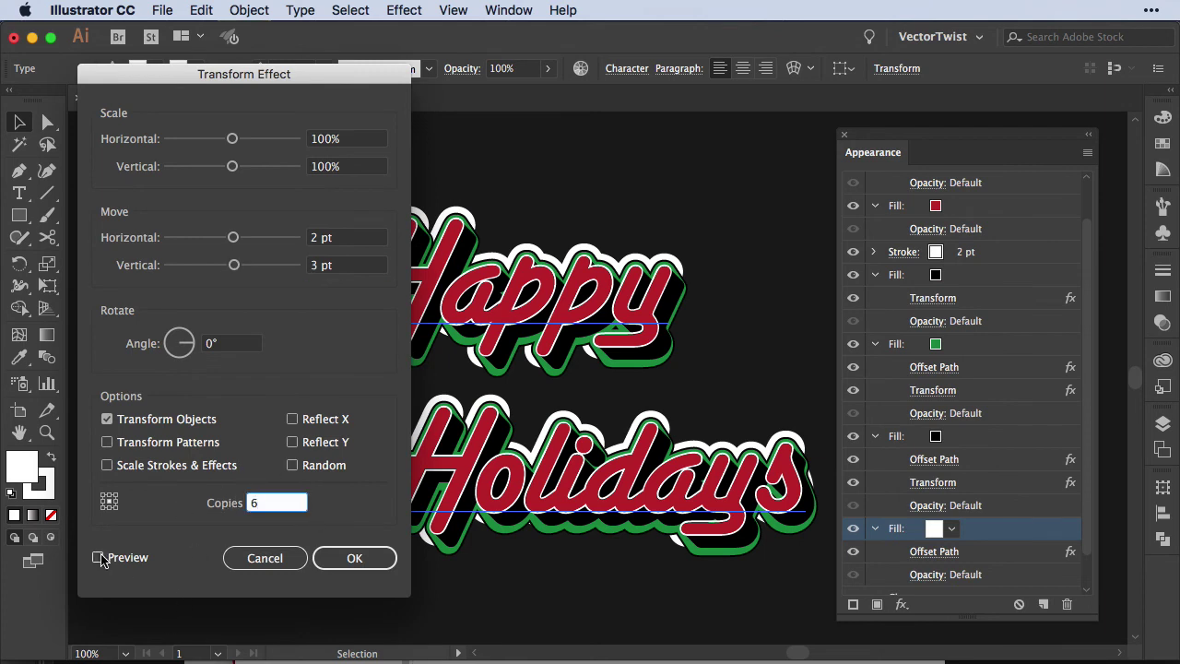
{"action": "left_click", "coordinate": [369, 566]}
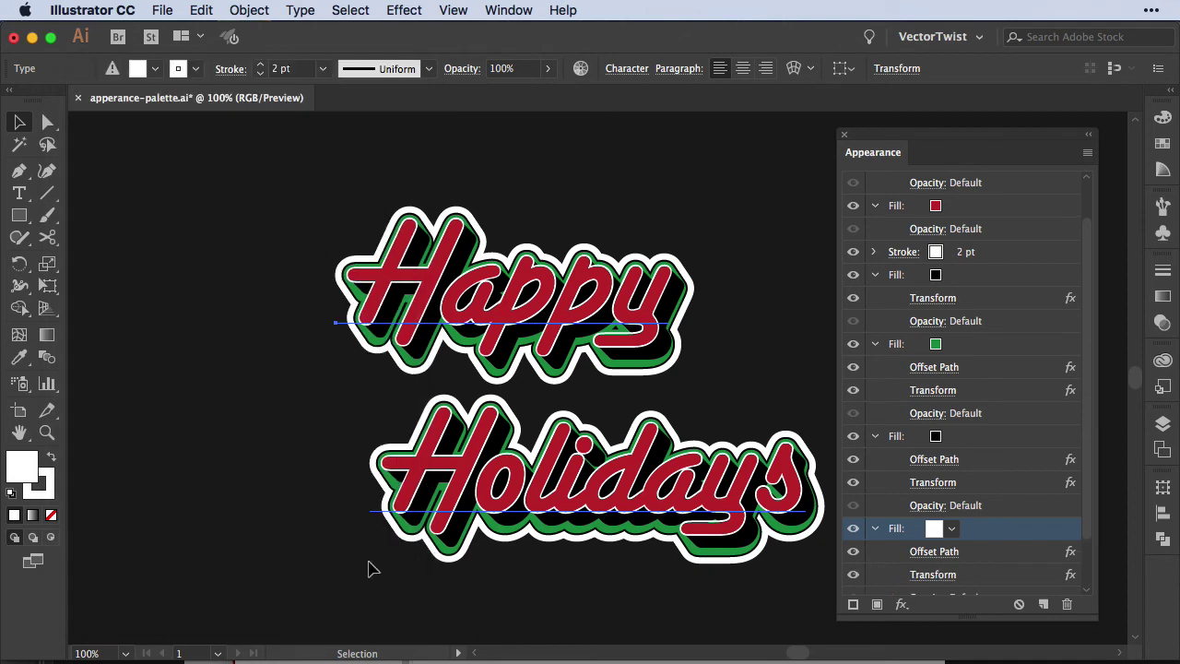
Add a black fill and move it below the white fill at the bottom.
{"action": "scroll", "coordinate": [1070, 551], "scroll_direction": "down", "scroll_amount": 2}
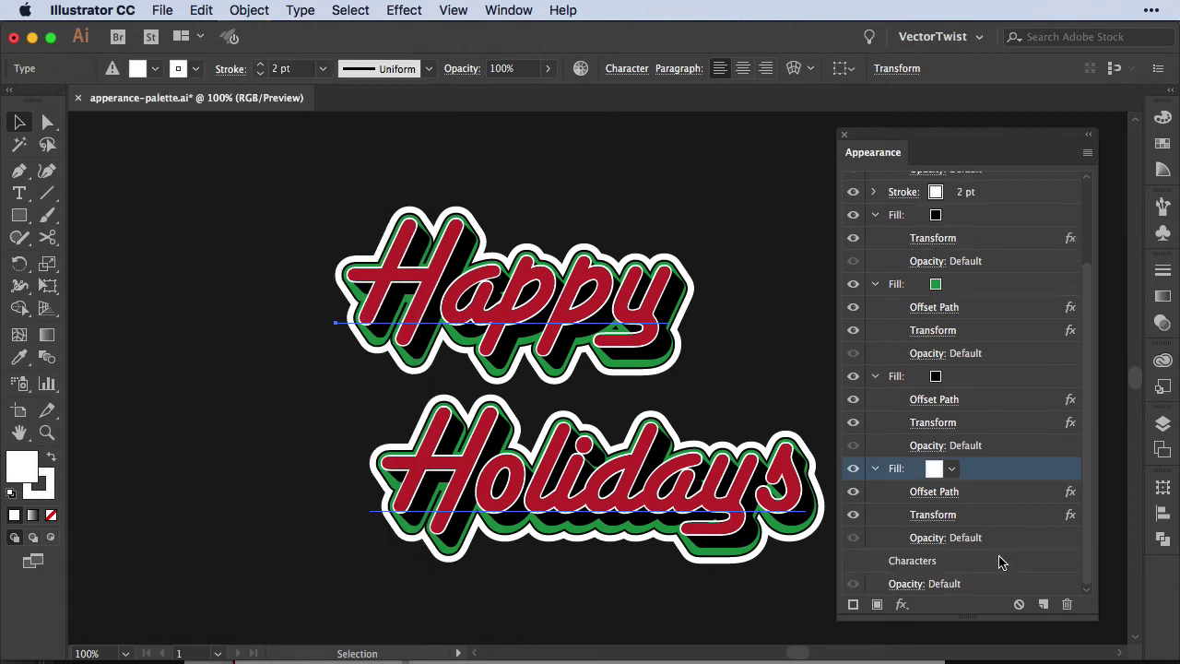
{"action": "left_click", "coordinate": [877, 604]}
{"action": "left_click", "coordinate": [952, 423]}
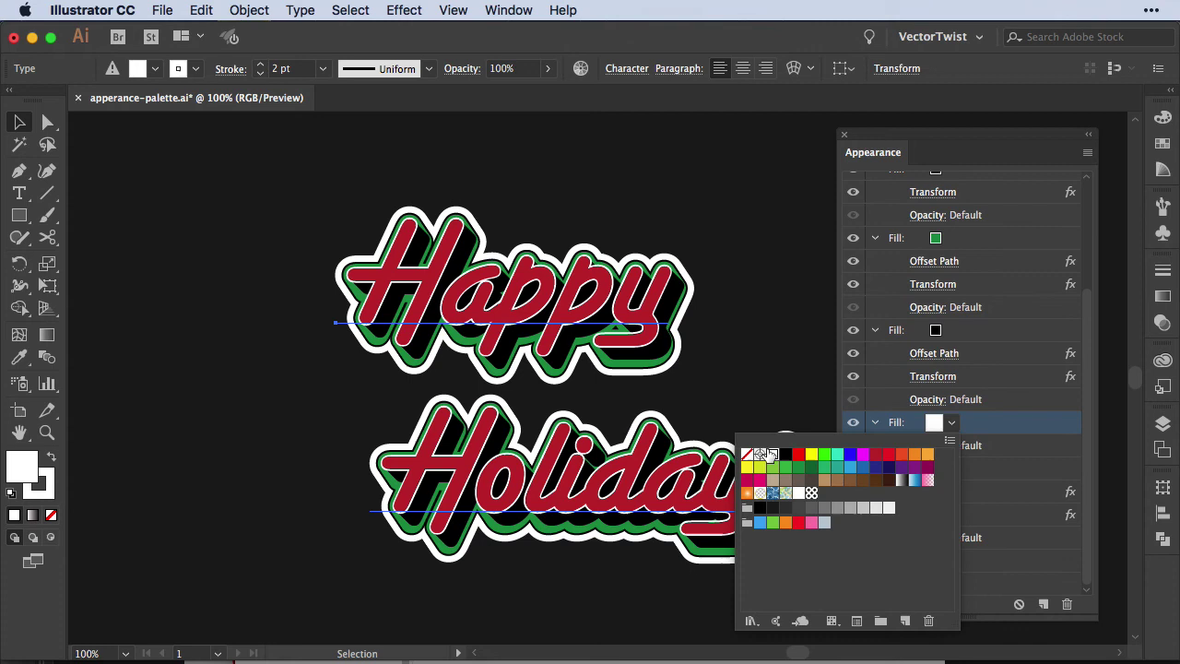
{"action": "left_click", "coordinate": [786, 454]}
{"action": "left_click", "coordinate": [1015, 444]}
{"action": "left_click_drag", "start_coordinate": [1015, 444], "coordinate": [974, 553]}
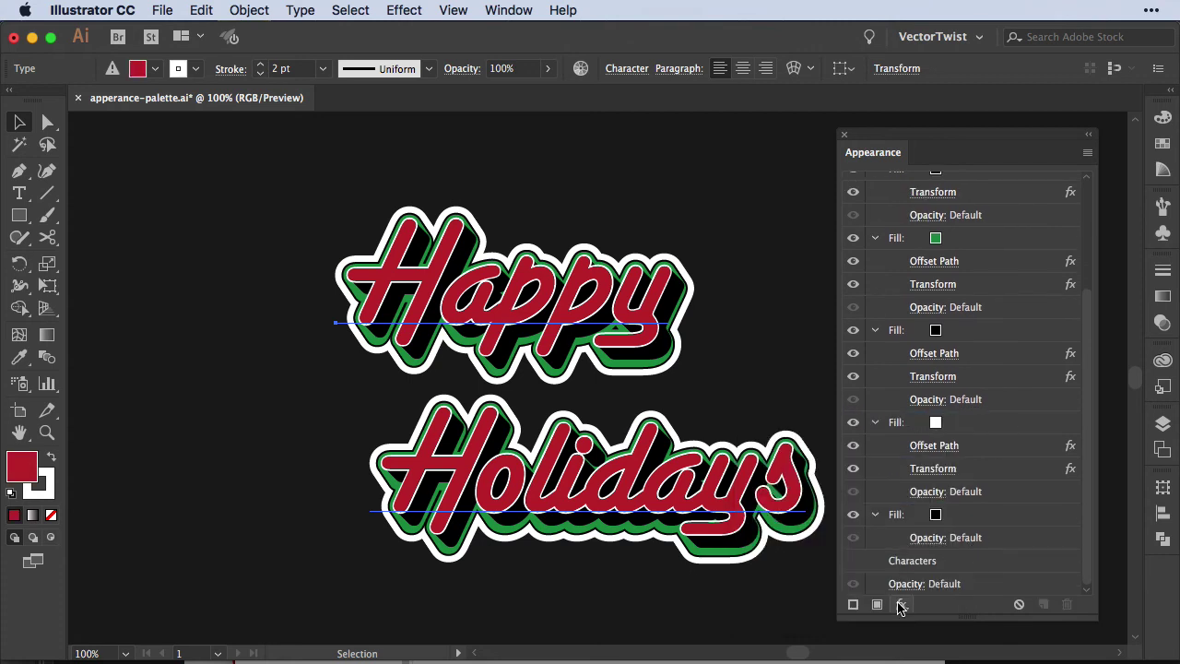
{"action": "left_click", "coordinate": [974, 521]}
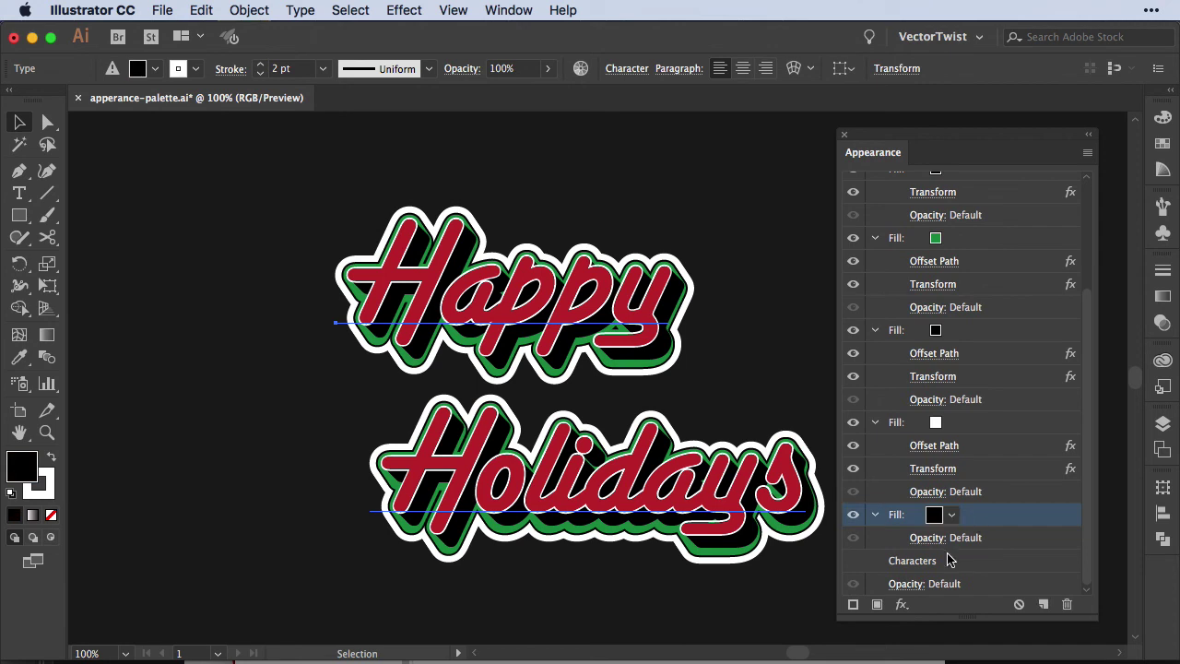
Apply an Offset Path to the bottom black fill with its current settings.
{"action": "left_click", "coordinate": [902, 604]}
{"action": "mouse_move", "coordinate": [922, 350]}
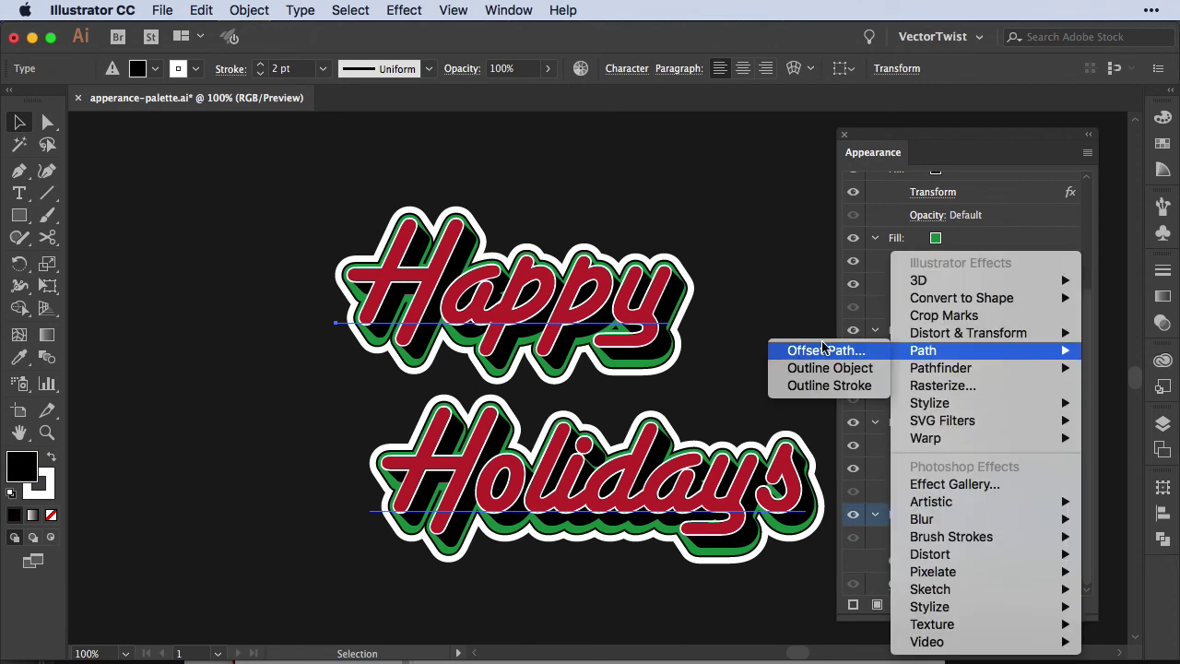
{"action": "left_click", "coordinate": [752, 344]}
{"action": "left_click", "coordinate": [944, 298]}
Add a Transform to the black fill: move 2 pt across, 4 pt down, 6 copies.
{"action": "left_click", "coordinate": [902, 604]}
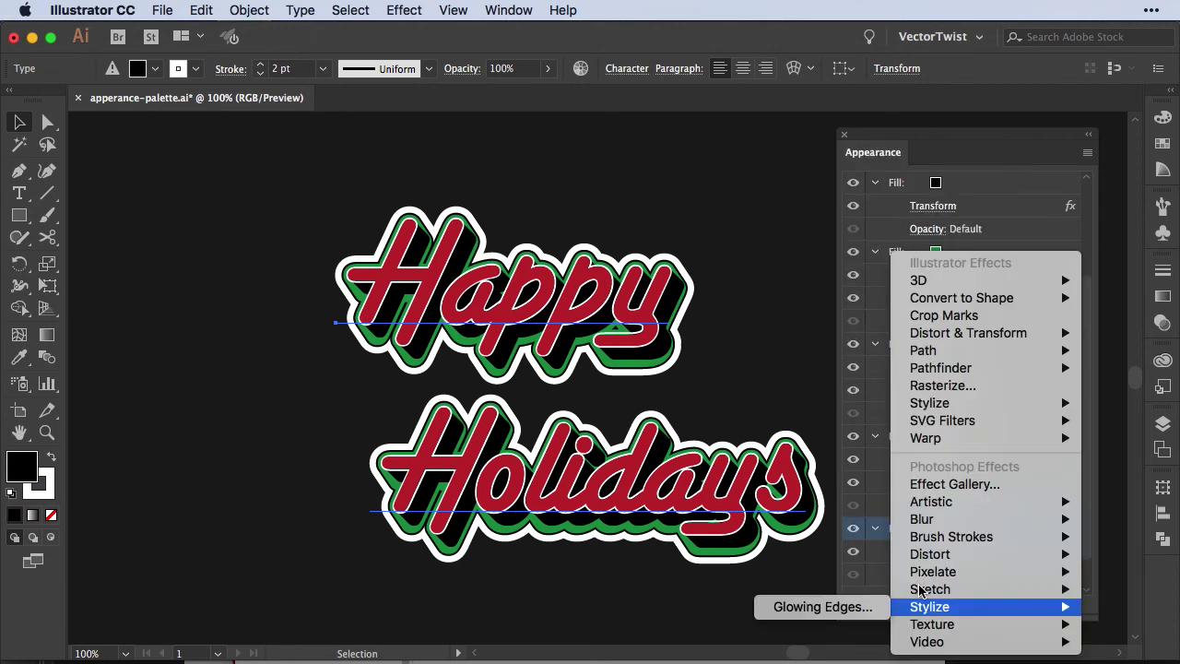
{"action": "mouse_move", "coordinate": [1022, 333]}
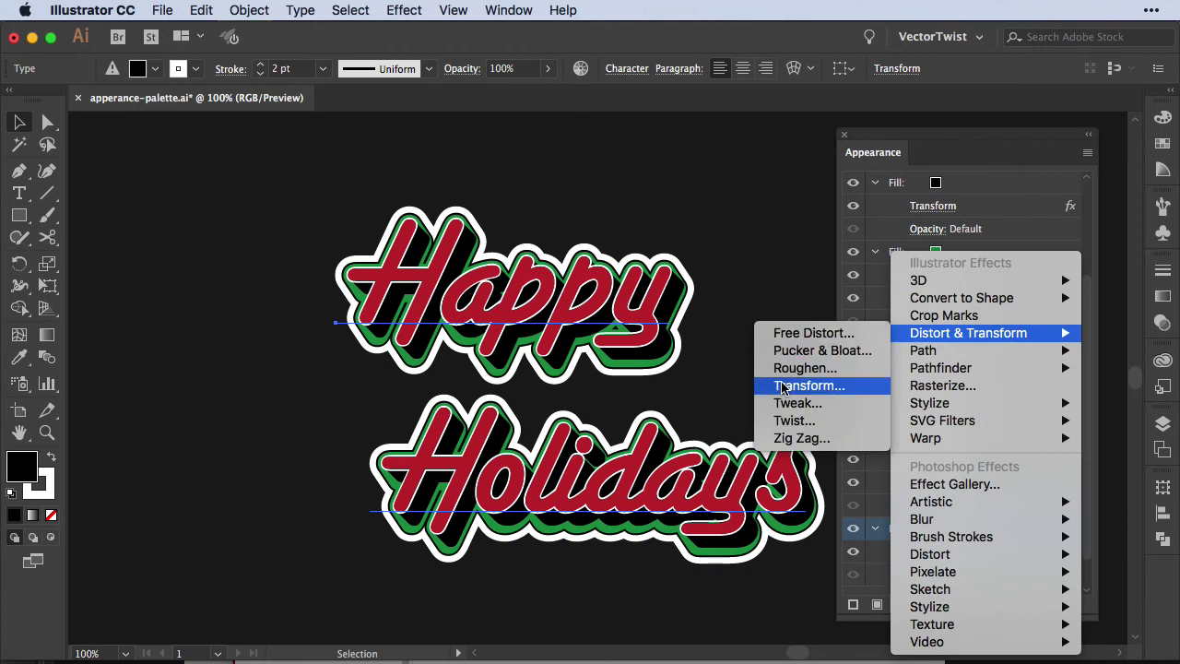
{"action": "left_click", "coordinate": [789, 390]}
{"action": "double_click", "coordinate": [312, 238]}
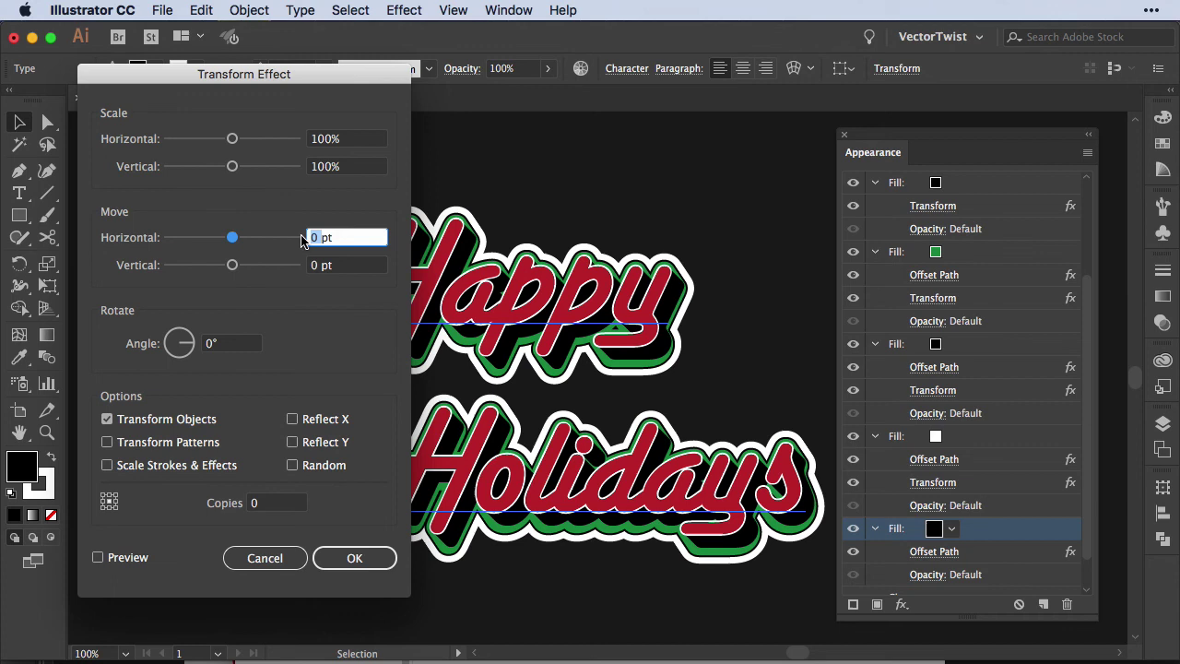
{"action": "type", "text": "2"}
{"action": "double_click", "coordinate": [318, 265]}
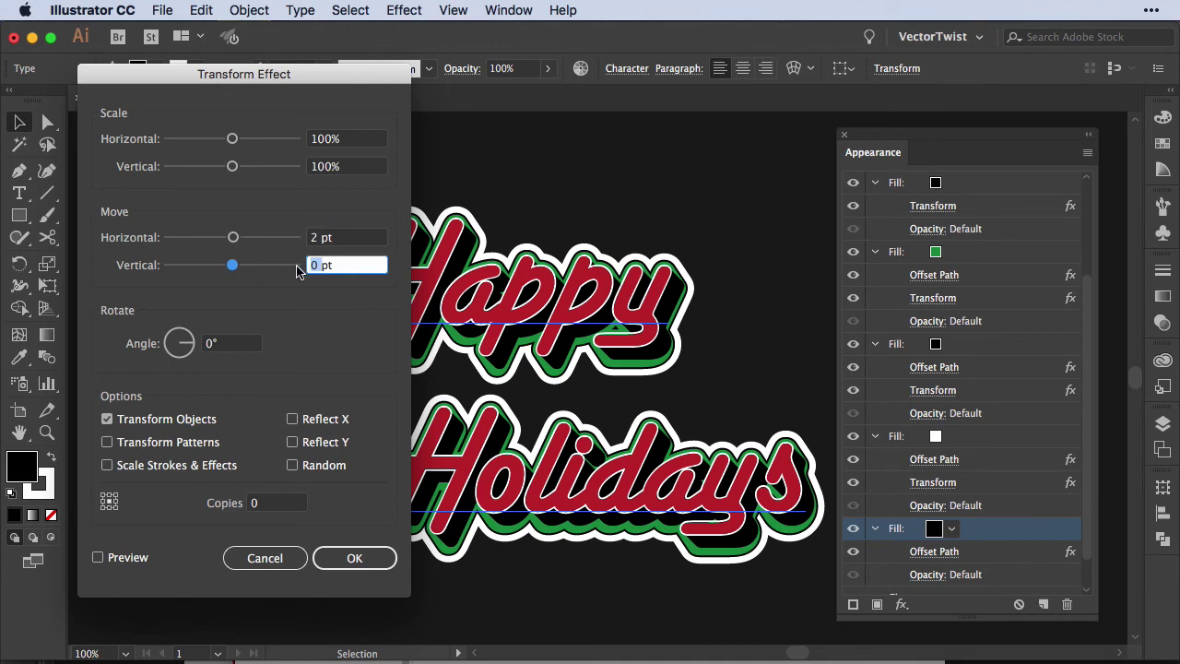
{"action": "type", "text": "4"}
{"action": "double_click", "coordinate": [255, 503]}
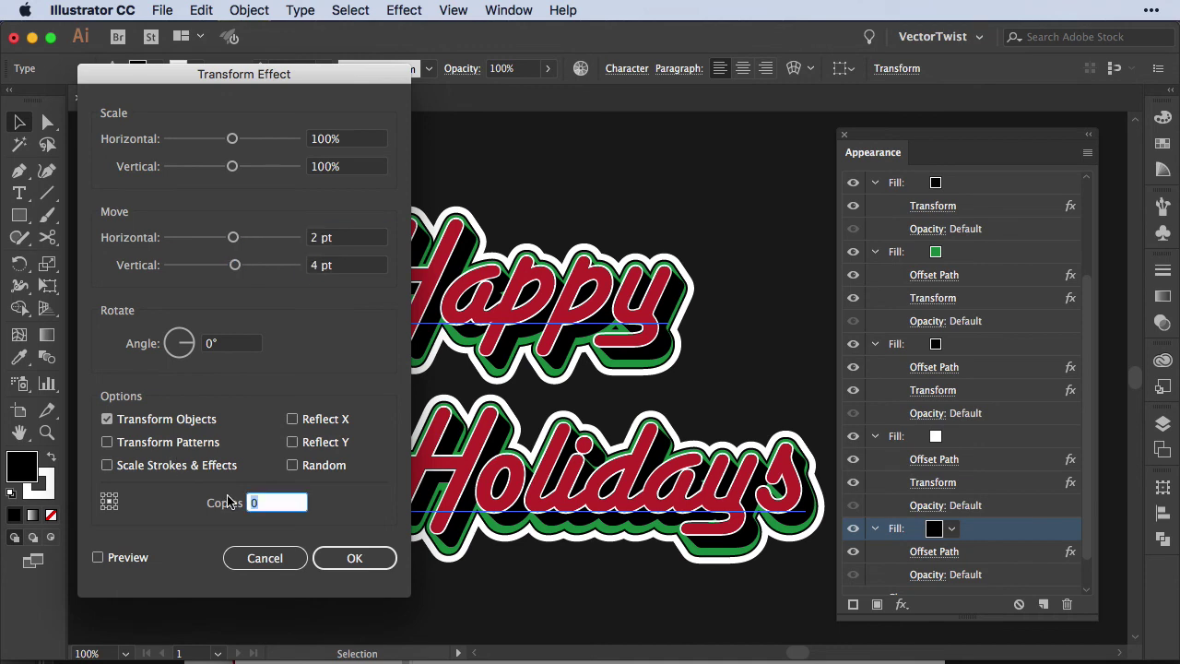
{"action": "type", "text": "6"}
{"action": "left_click", "coordinate": [117, 559]}
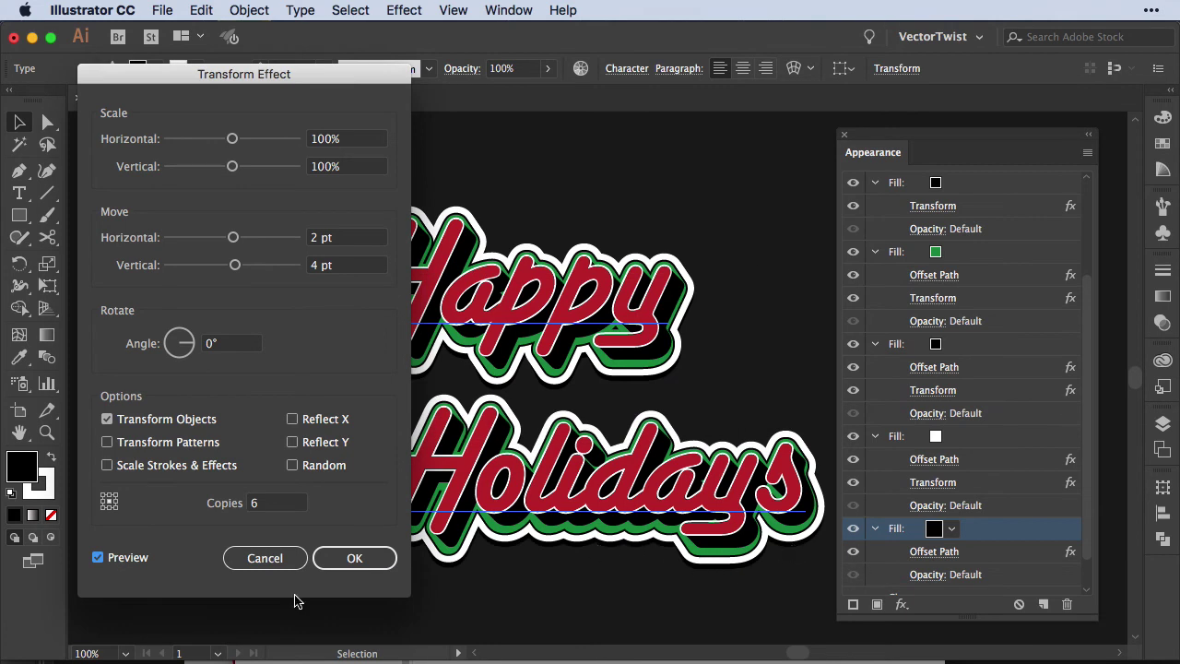
{"action": "left_click", "coordinate": [346, 557]}
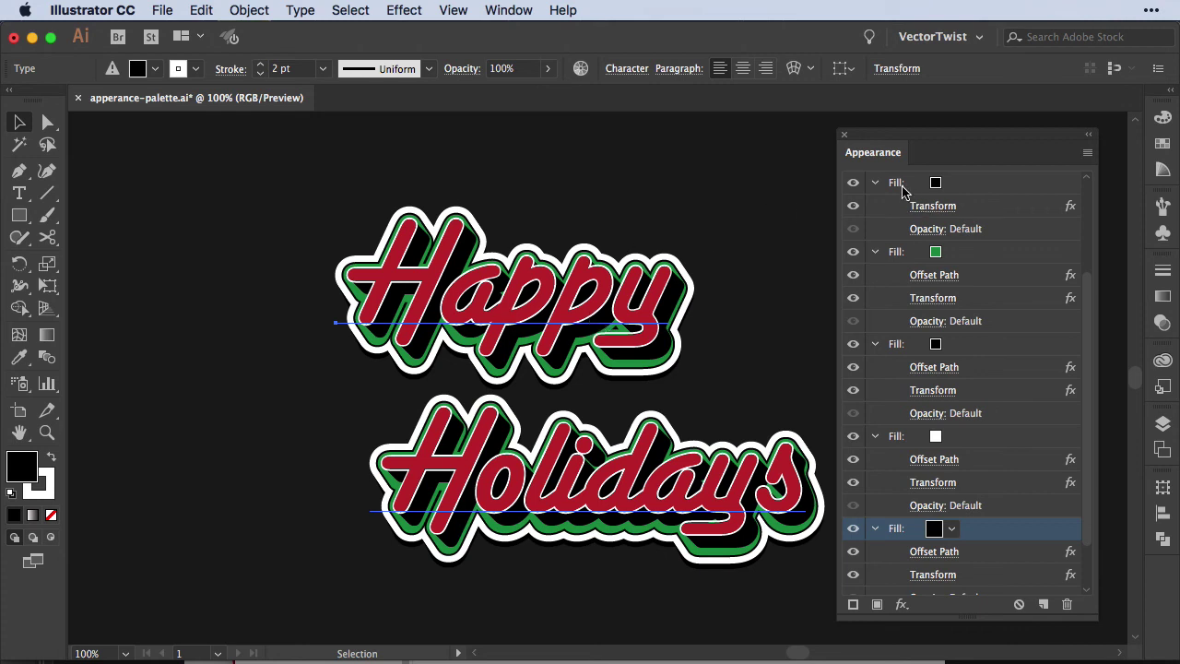
Duplicate the top red fill and set the new copy to the black dots pattern swatch.
{"action": "scroll", "coordinate": [996, 417], "scroll_direction": "up", "scroll_amount": 3}
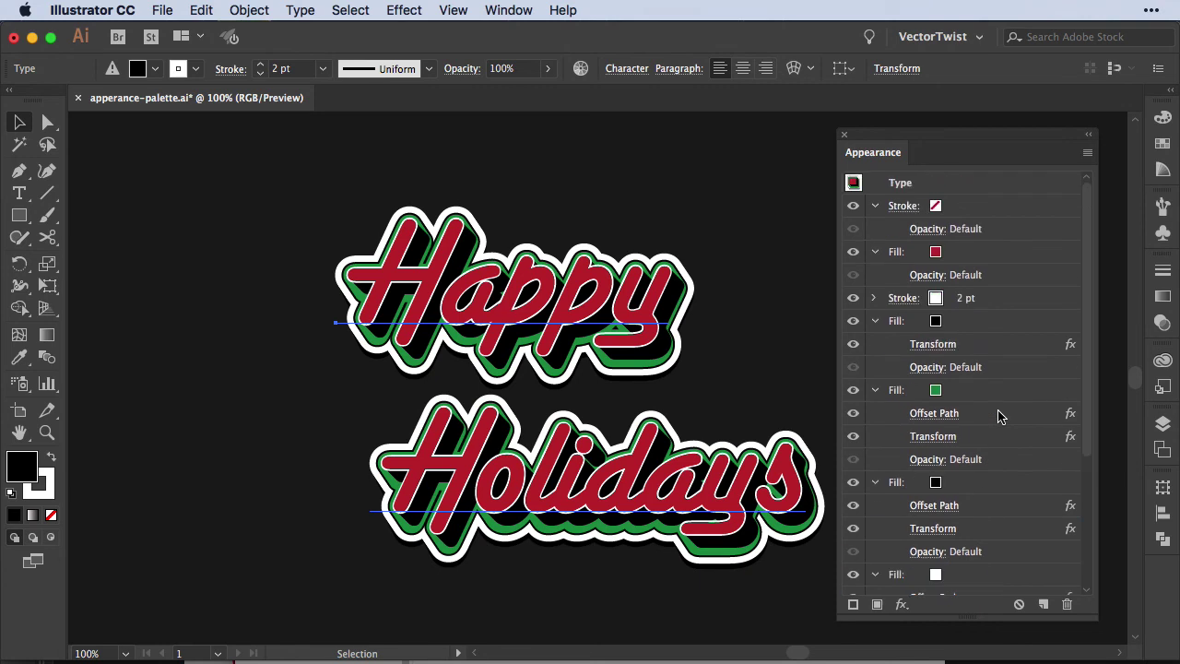
{"action": "left_click", "coordinate": [1065, 261]}
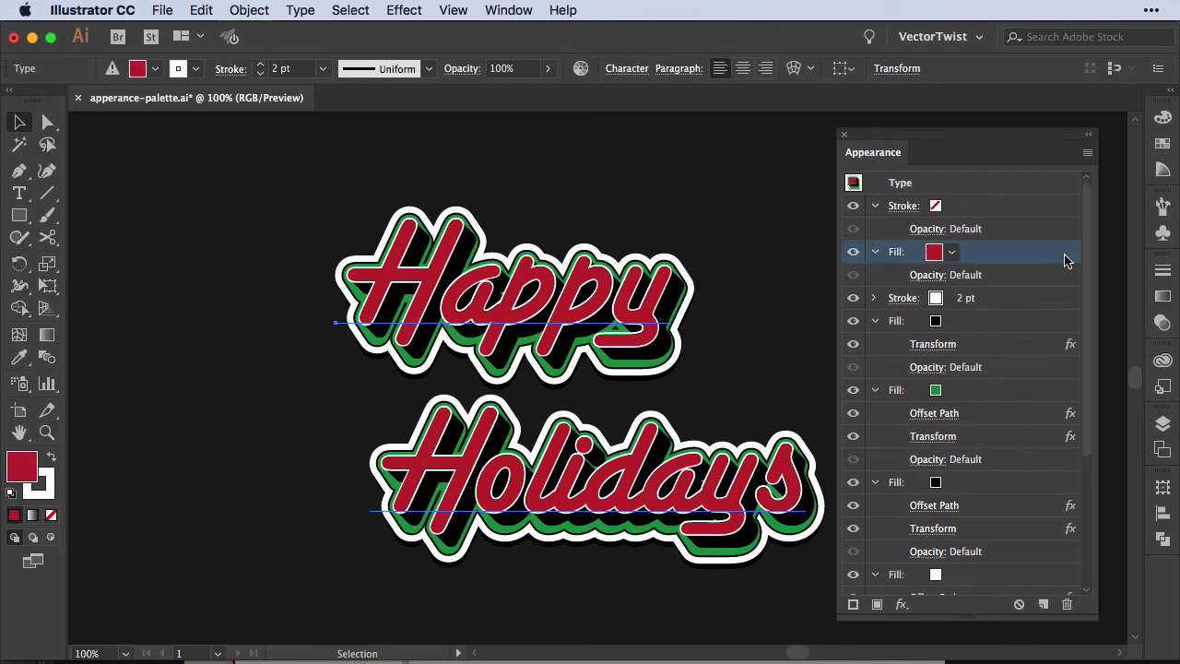
{"action": "left_click", "coordinate": [879, 605]}
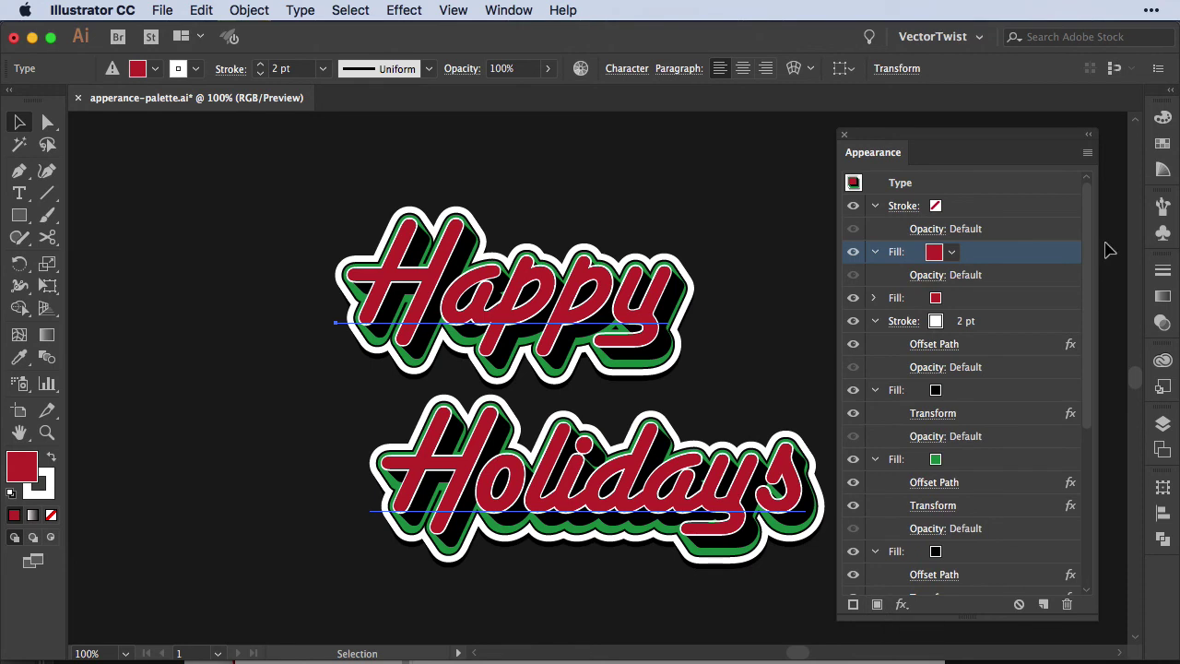
{"action": "left_click", "coordinate": [951, 255]}
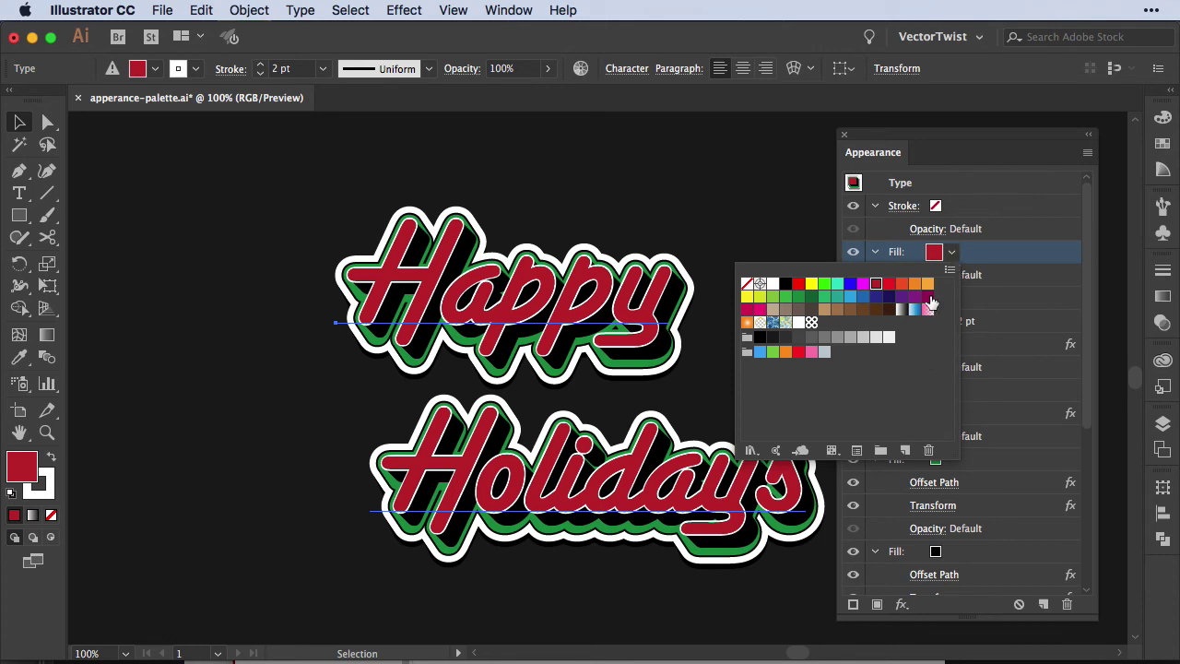
{"action": "left_click", "coordinate": [811, 322]}
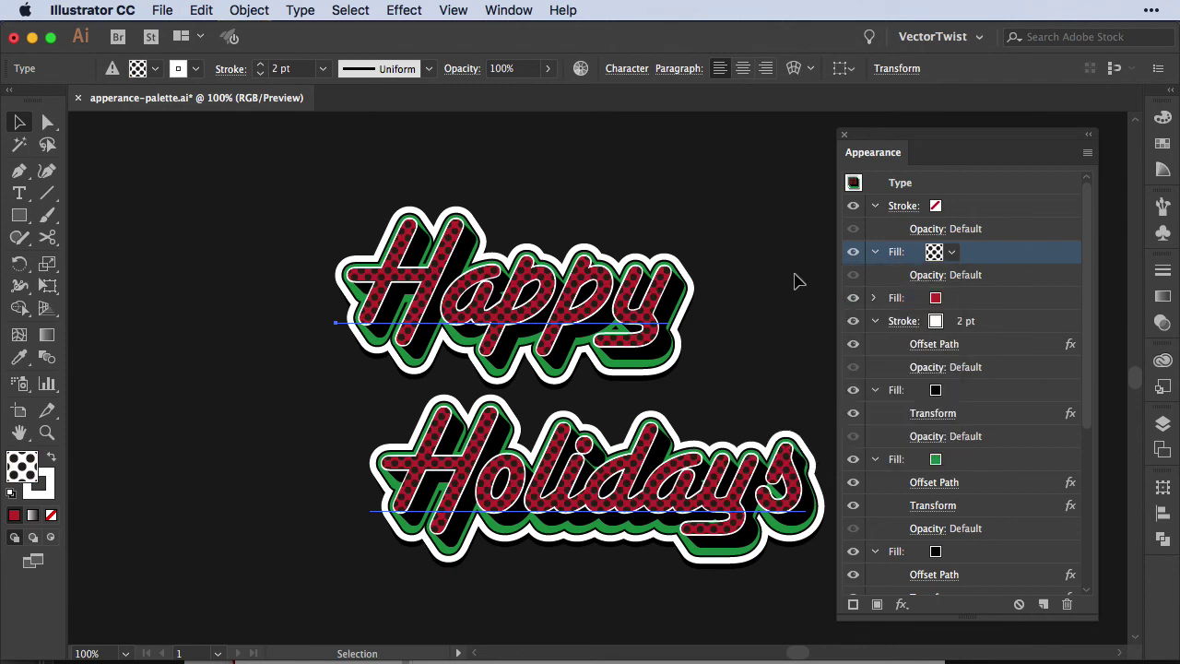
Set the dot pattern fill's blending mode to Multiply.
{"action": "left_click", "coordinate": [932, 275]}
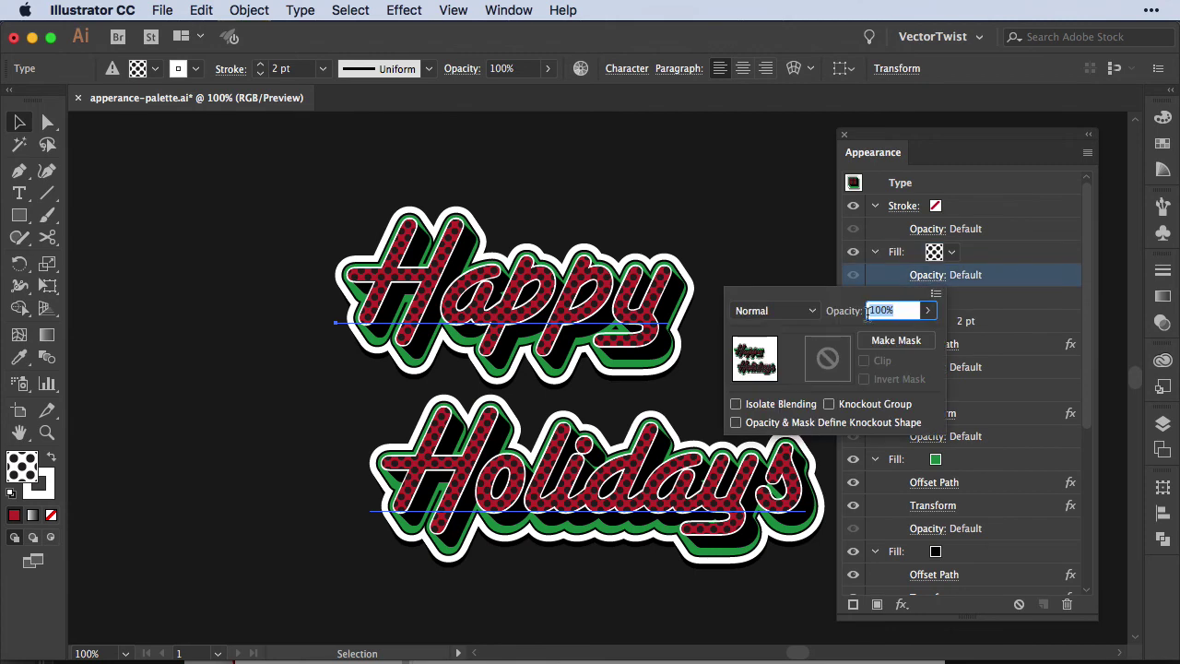
{"action": "left_click", "coordinate": [773, 310]}
{"action": "left_click", "coordinate": [771, 376]}
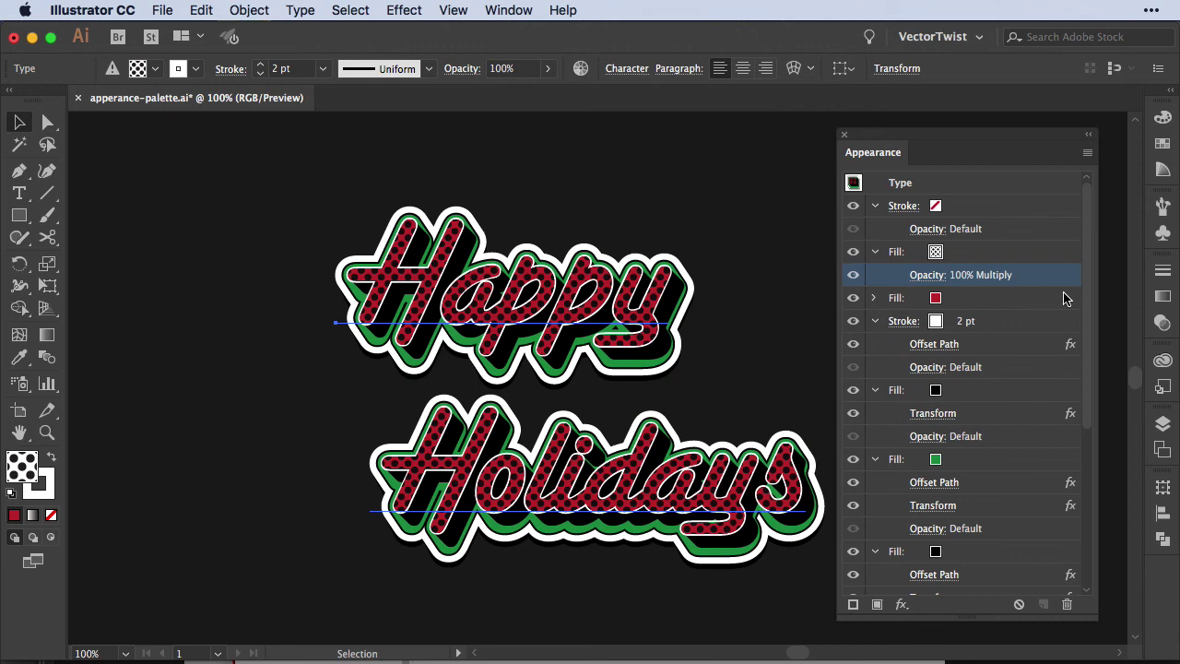
Add a Transform effect to the dot fill scaling 50%/50%, with Transform Patterns on and Transform Objects off.
{"action": "left_click", "coordinate": [903, 606]}
{"action": "mouse_move", "coordinate": [978, 333]}
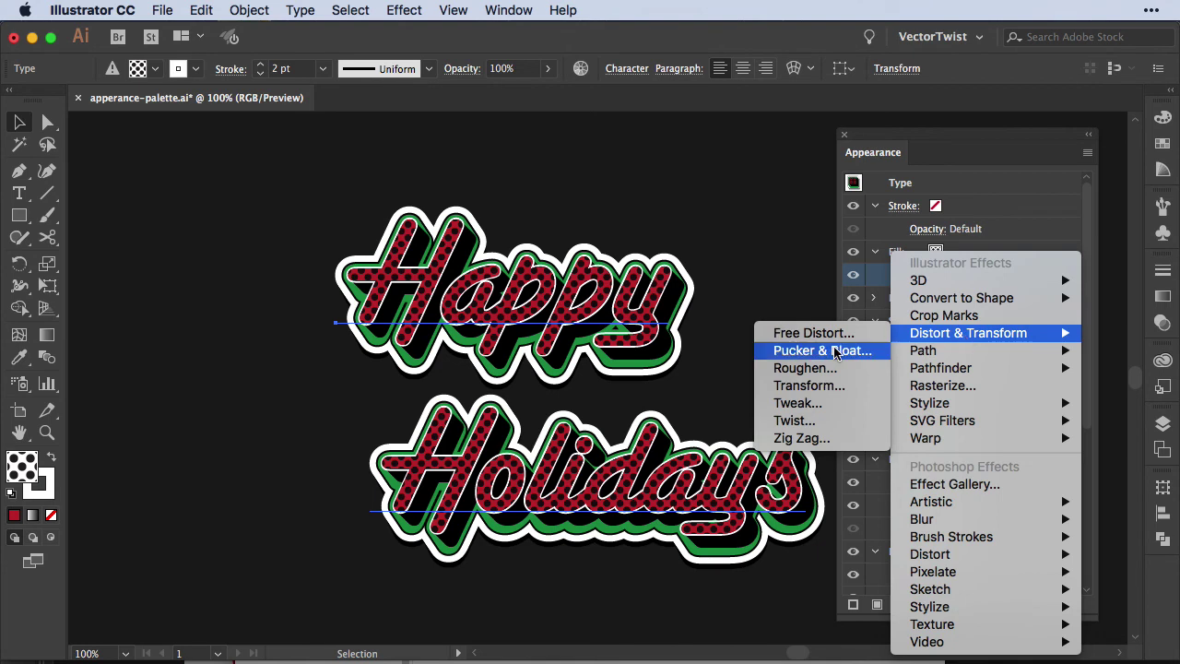
{"action": "left_click", "coordinate": [811, 388]}
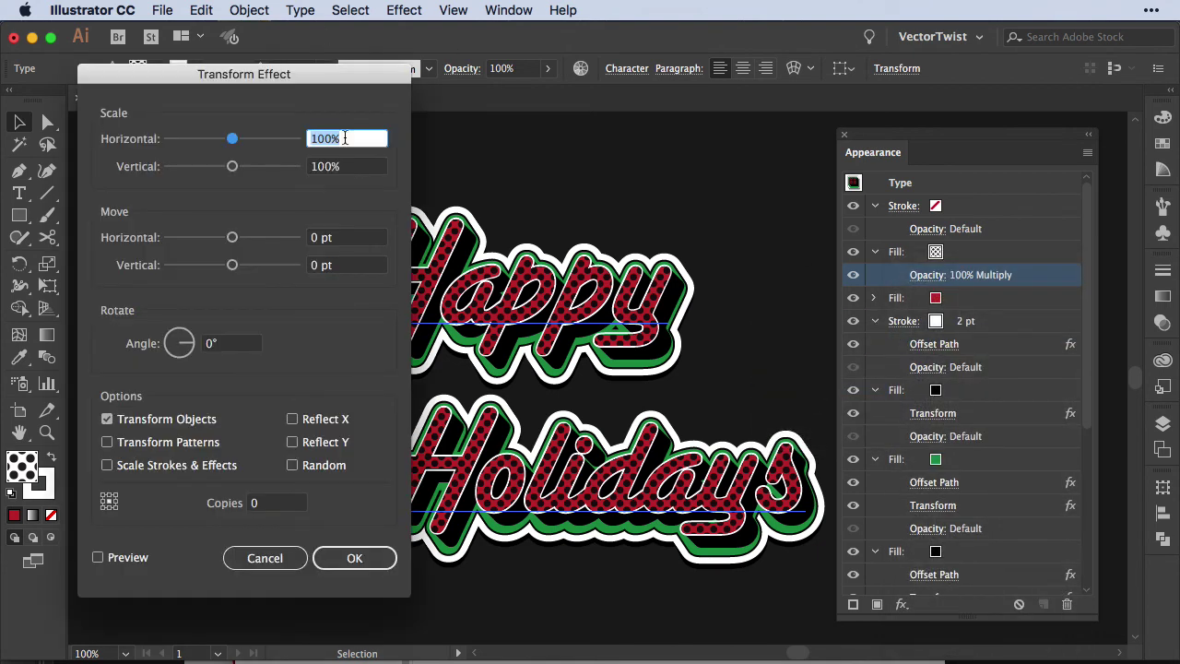
{"action": "type", "text": "50"}
{"action": "key", "text": "Tab"}
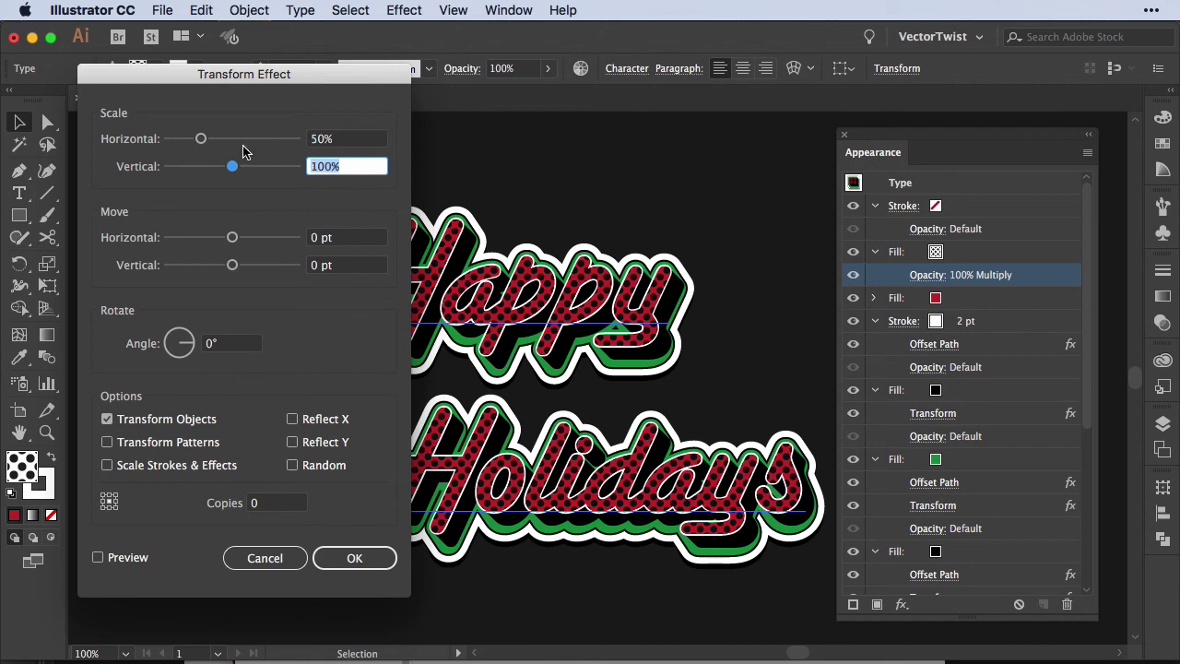
{"action": "type", "text": "50"}
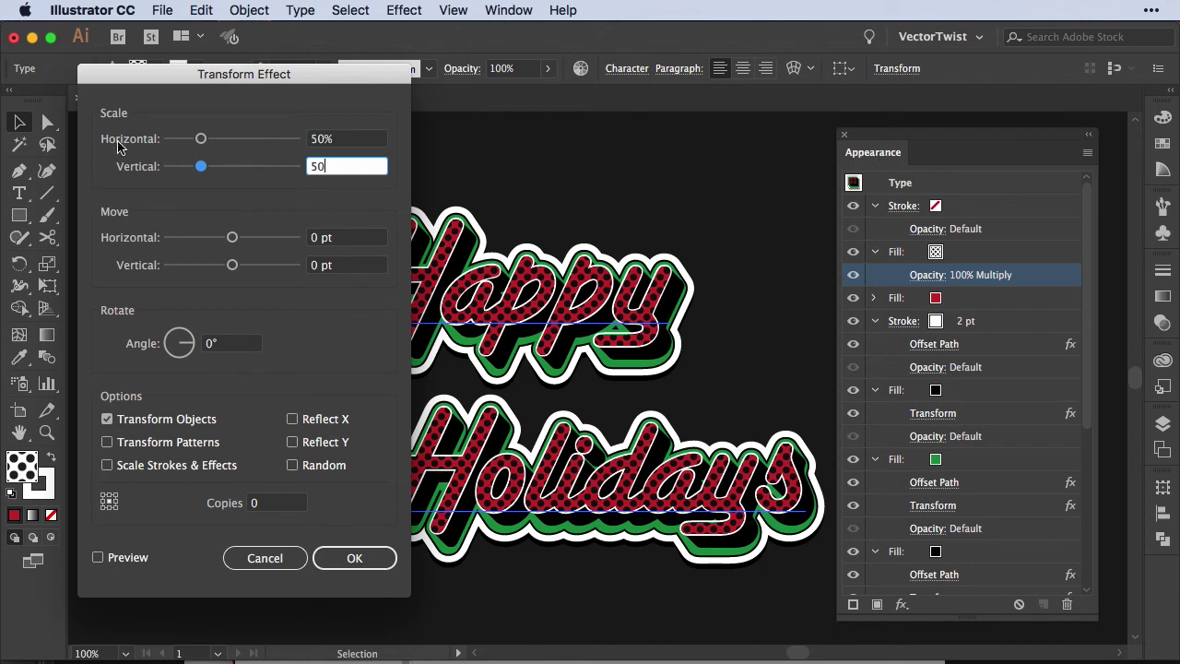
{"action": "left_click", "coordinate": [98, 558]}
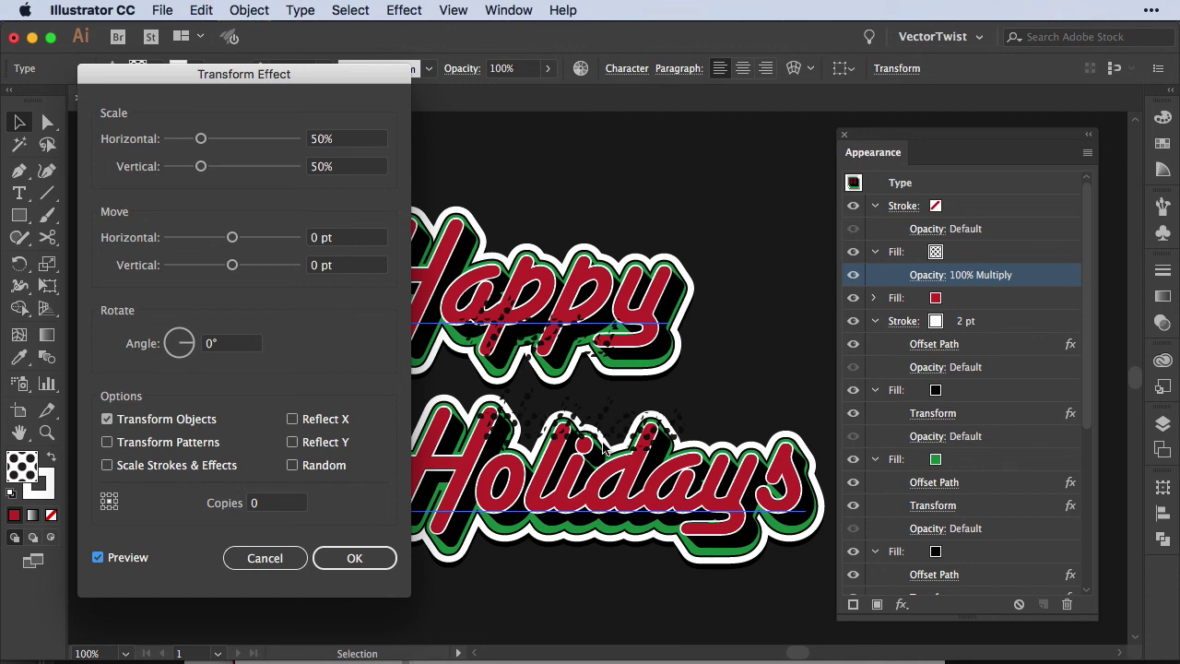
{"action": "left_click", "coordinate": [107, 421]}
{"action": "left_click", "coordinate": [146, 448]}
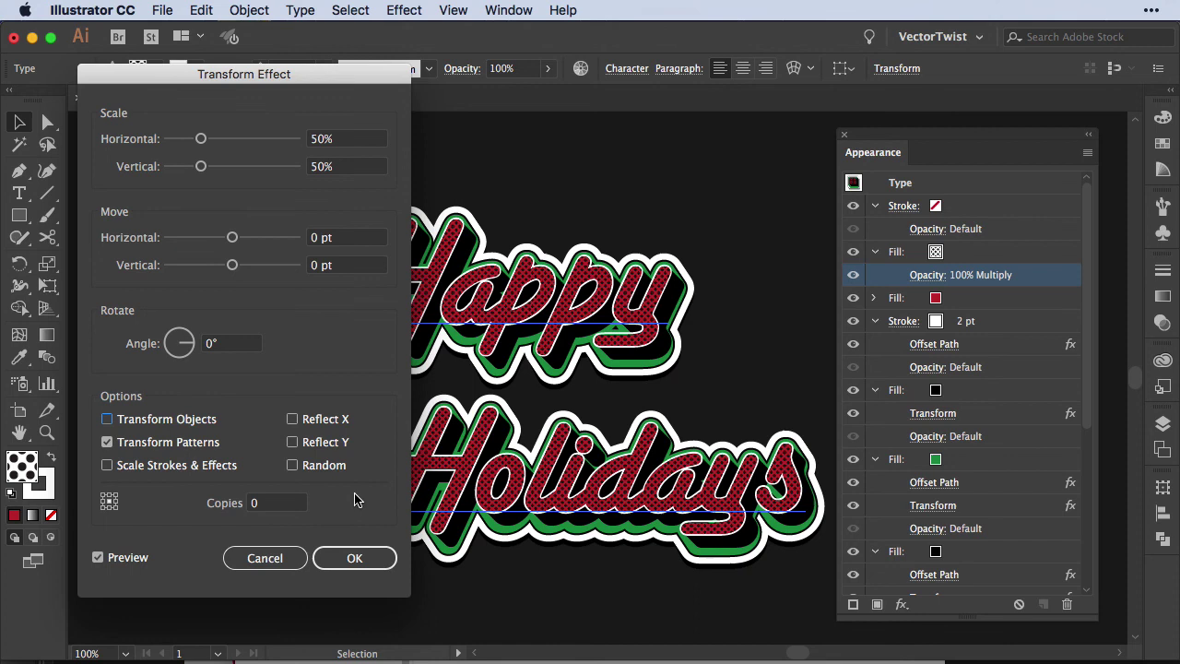
{"action": "left_click", "coordinate": [358, 566]}
{"action": "left_click", "coordinate": [245, 430]}
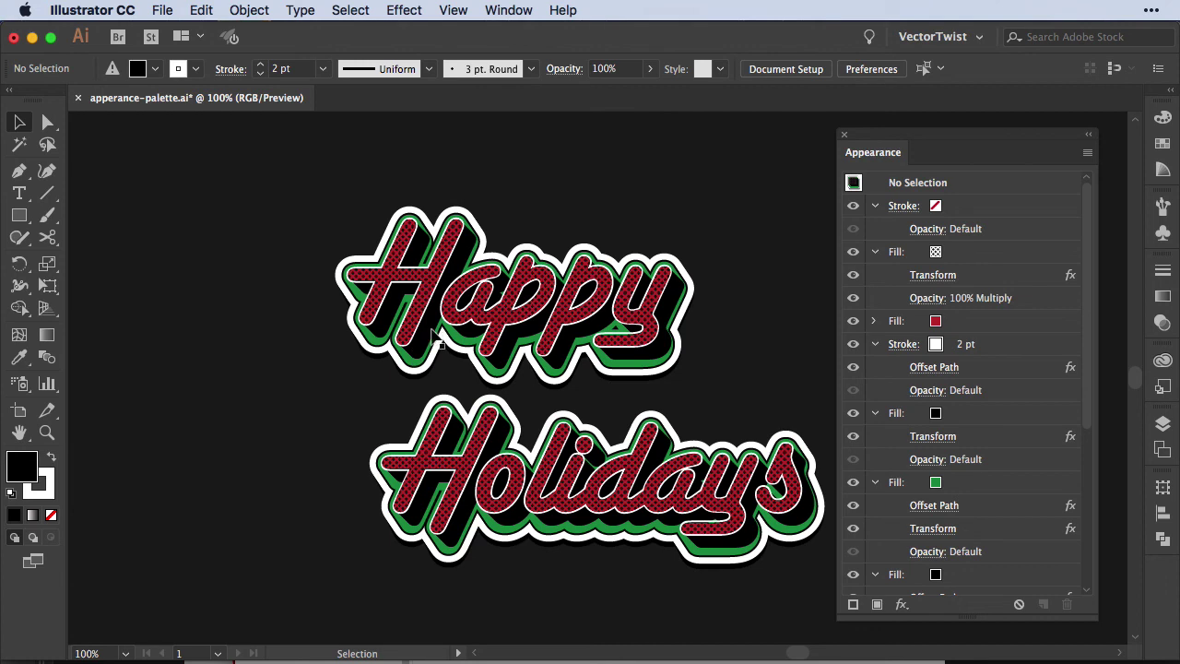
{"action": "left_click", "coordinate": [489, 300]}
{"action": "key", "text": "t"}
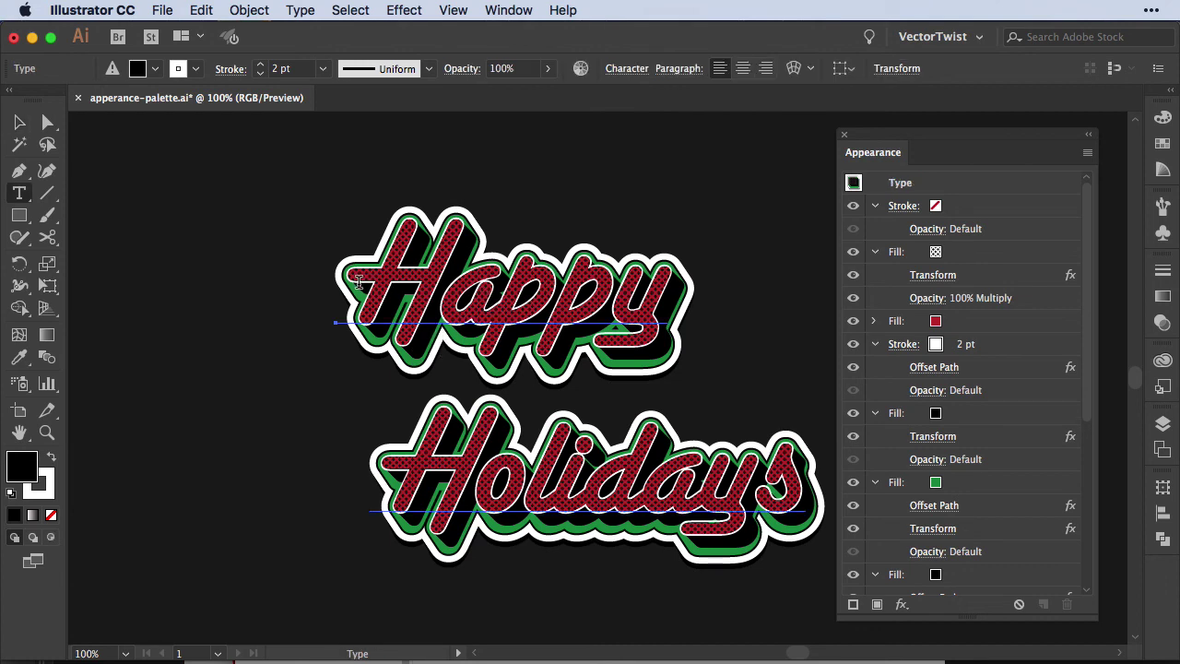
{"action": "left_click_drag", "start_coordinate": [359, 281], "coordinate": [700, 293]}
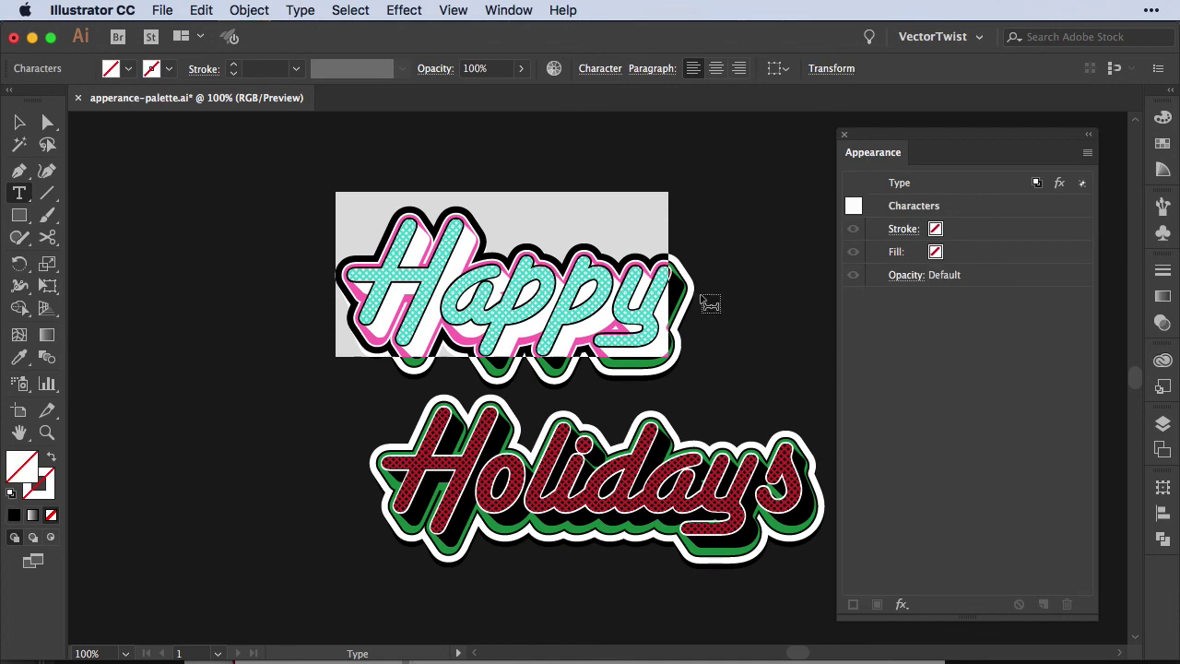
{"action": "type", "text": "Merry"}
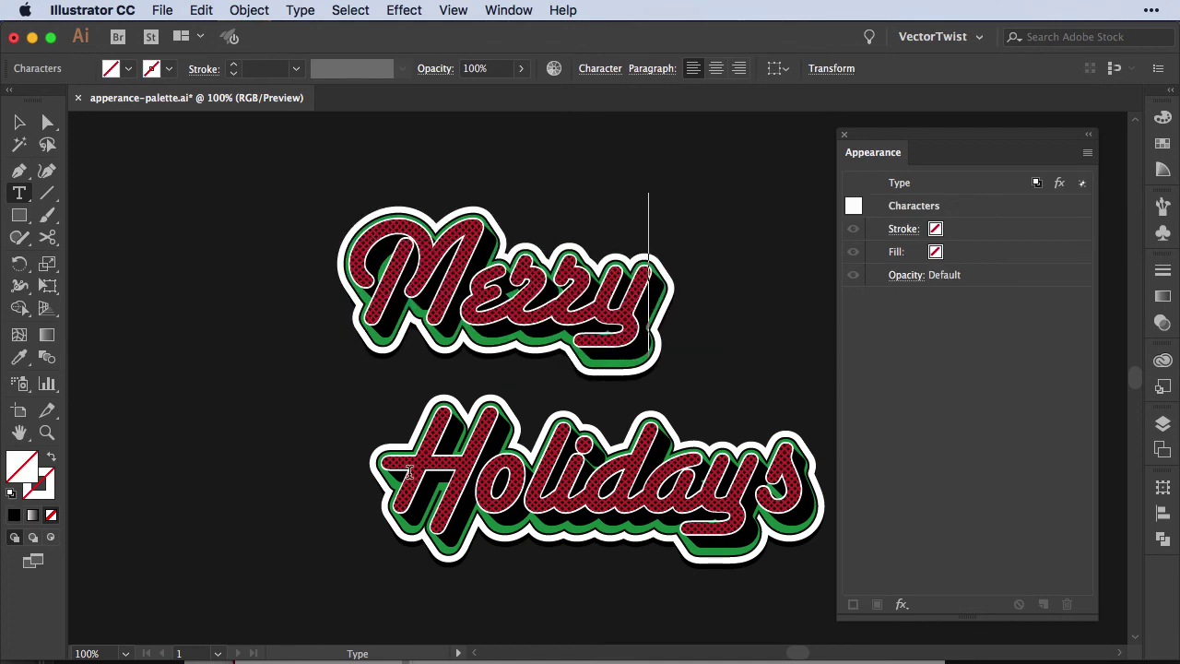
{"action": "left_click_drag", "start_coordinate": [409, 473], "coordinate": [864, 489]}
{"action": "type", "text": "Christ"}
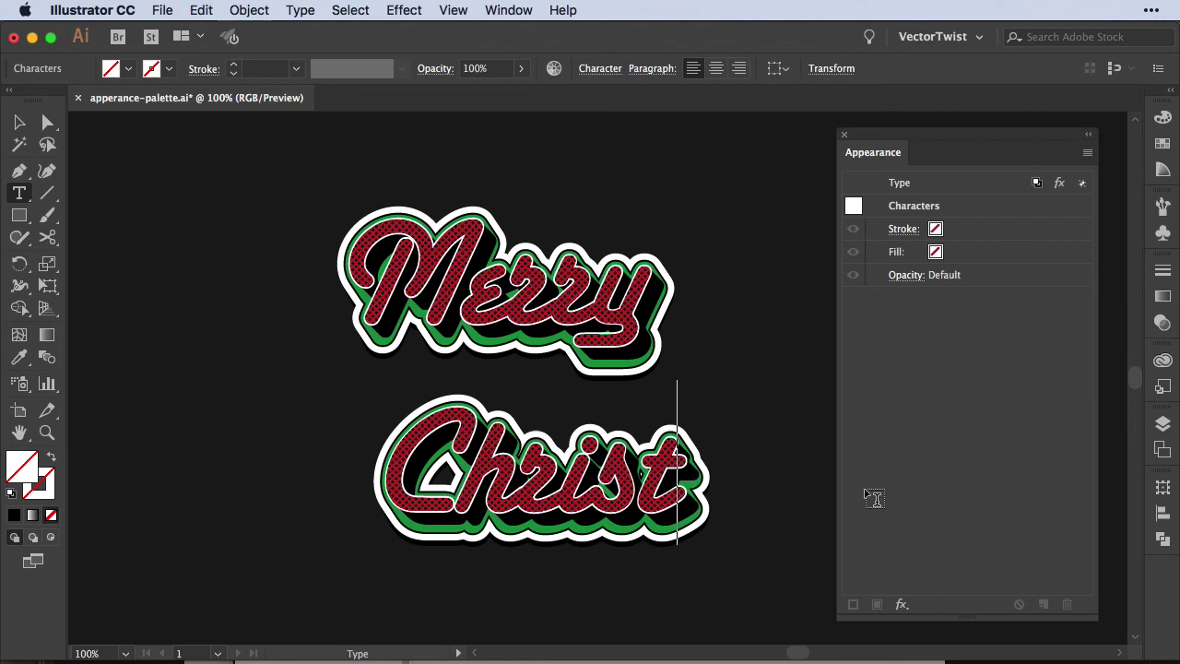
{"action": "type", "text": "mas"}
{"action": "left_click", "coordinate": [16, 122]}
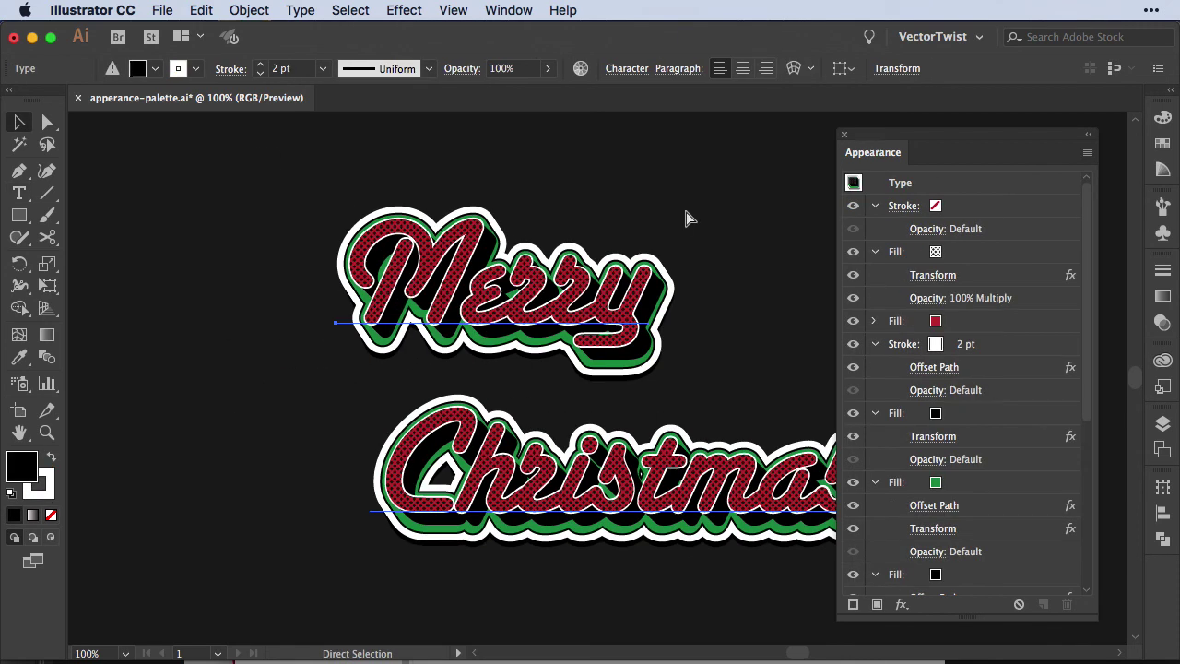
{"action": "key", "text": "ctrl+z"}
{"action": "key", "text": "ctrl+z"}
{"action": "key", "text": "ctrl+z"}
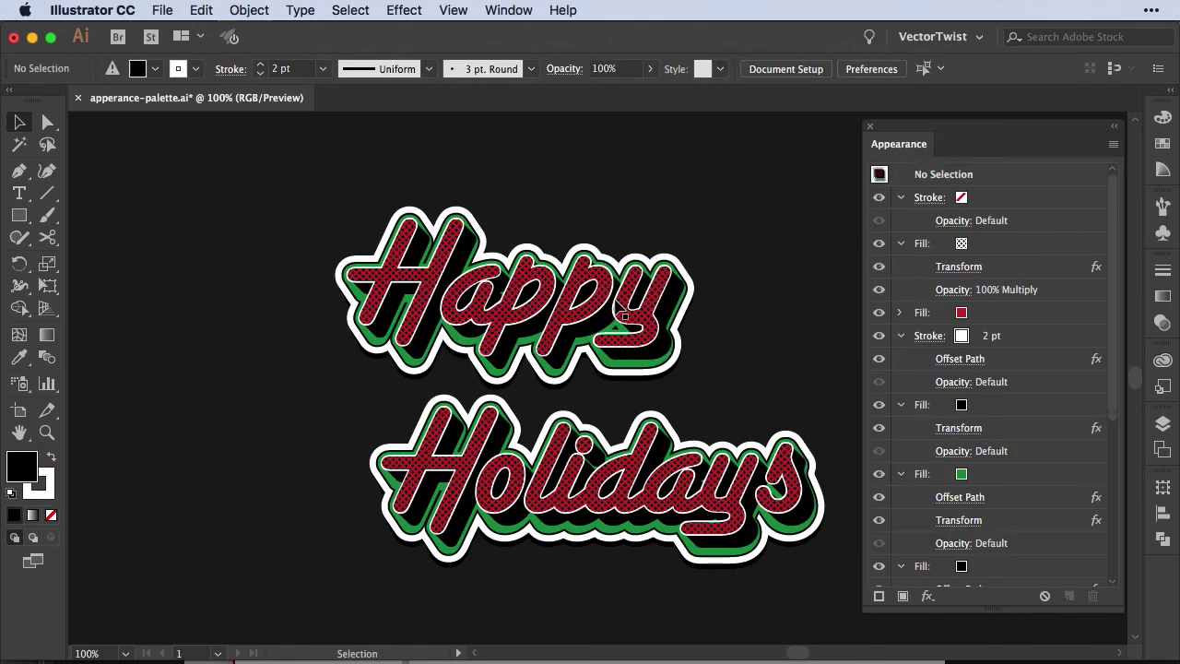
{"action": "left_click", "coordinate": [627, 317]}
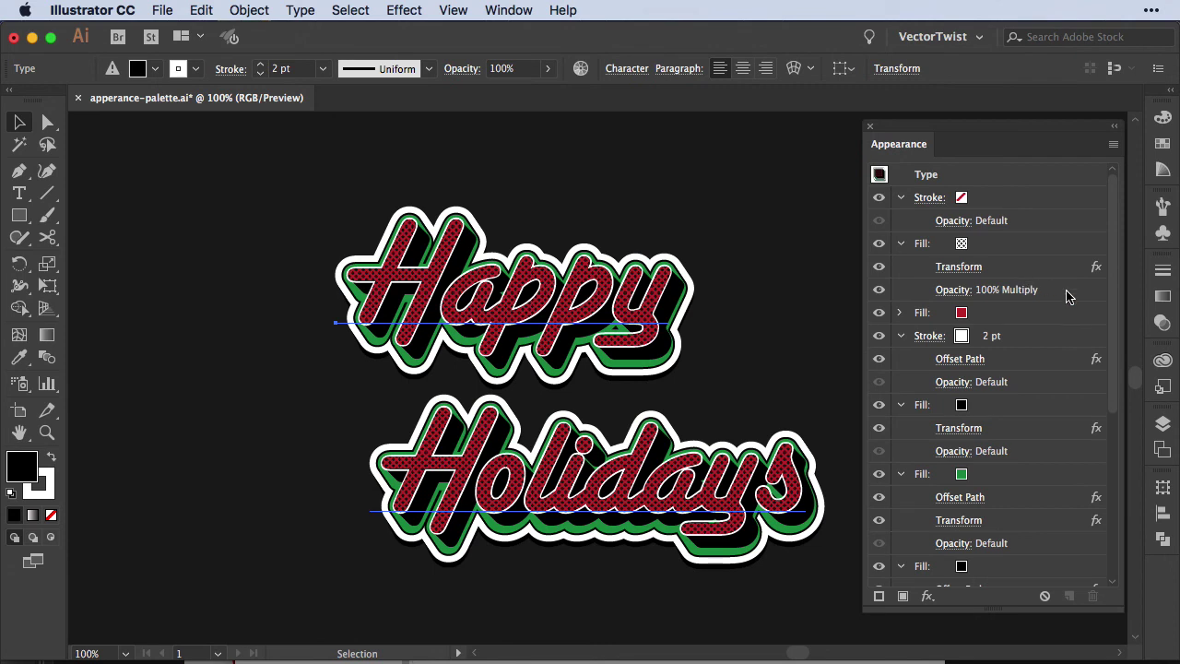
Drag the Happy Holidays text into Graphic Styles and name the new style 'retro style'.
{"action": "left_click", "coordinate": [1161, 387]}
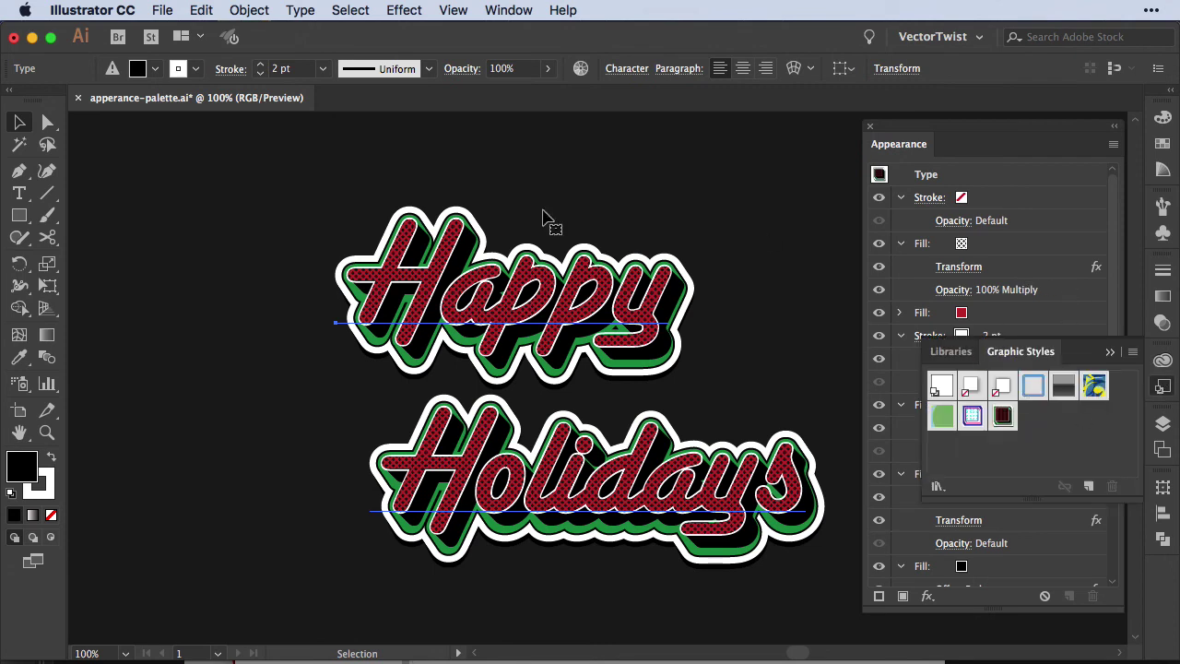
{"action": "left_click_drag", "start_coordinate": [616, 498], "coordinate": [1057, 424]}
{"action": "key", "text": "super+shift+a"}
{"action": "double_click", "coordinate": [1034, 415]}
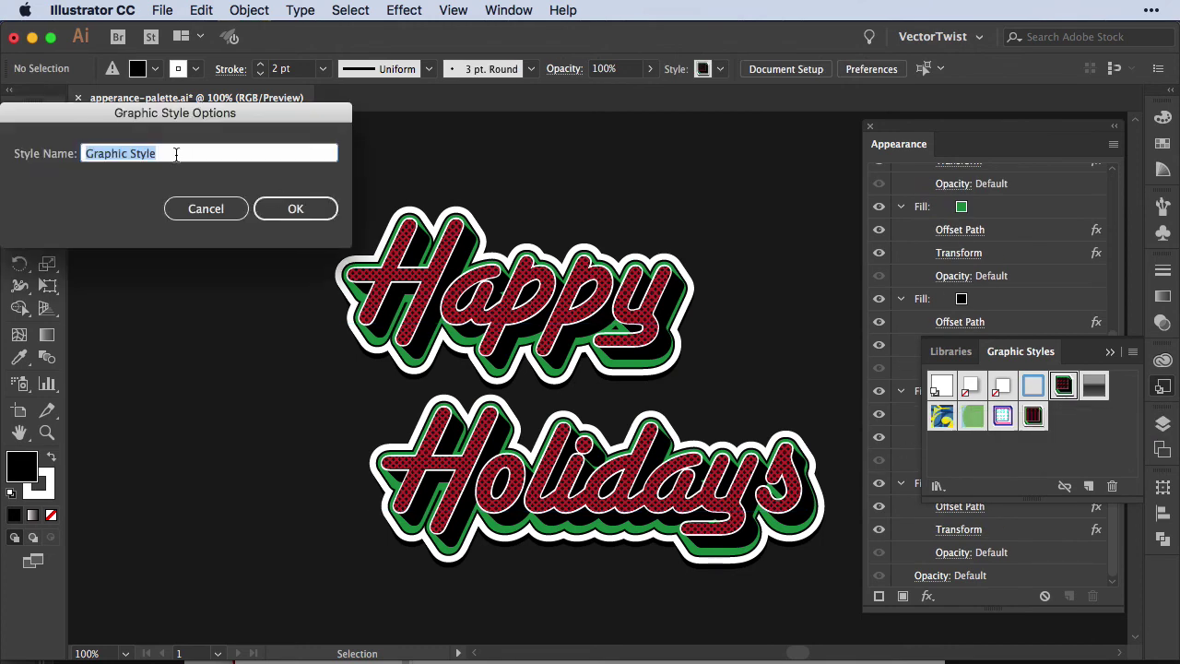
{"action": "type", "text": "retro sty"}
{"action": "key", "text": "Return"}
Move the lettering further right and start a new text object on the artboard.
{"action": "left_click_drag", "start_coordinate": [581, 313], "coordinate": [744, 300]}
{"action": "left_click", "coordinate": [139, 245]}
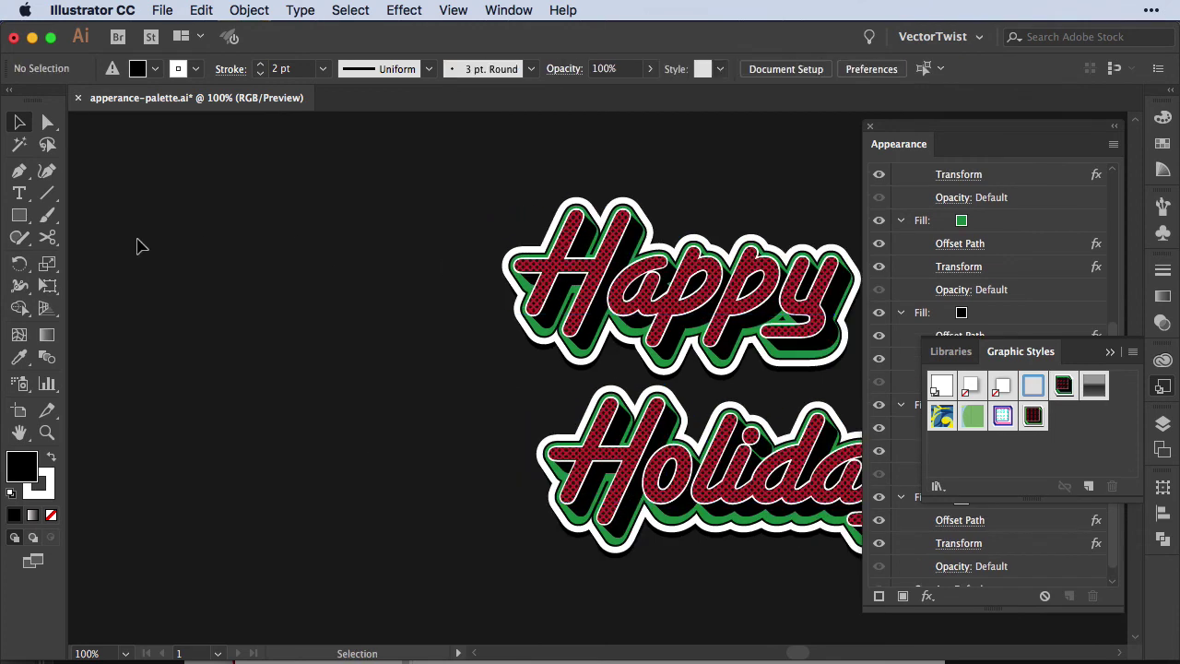
{"action": "key", "text": "t"}
{"action": "left_click", "coordinate": [146, 232]}
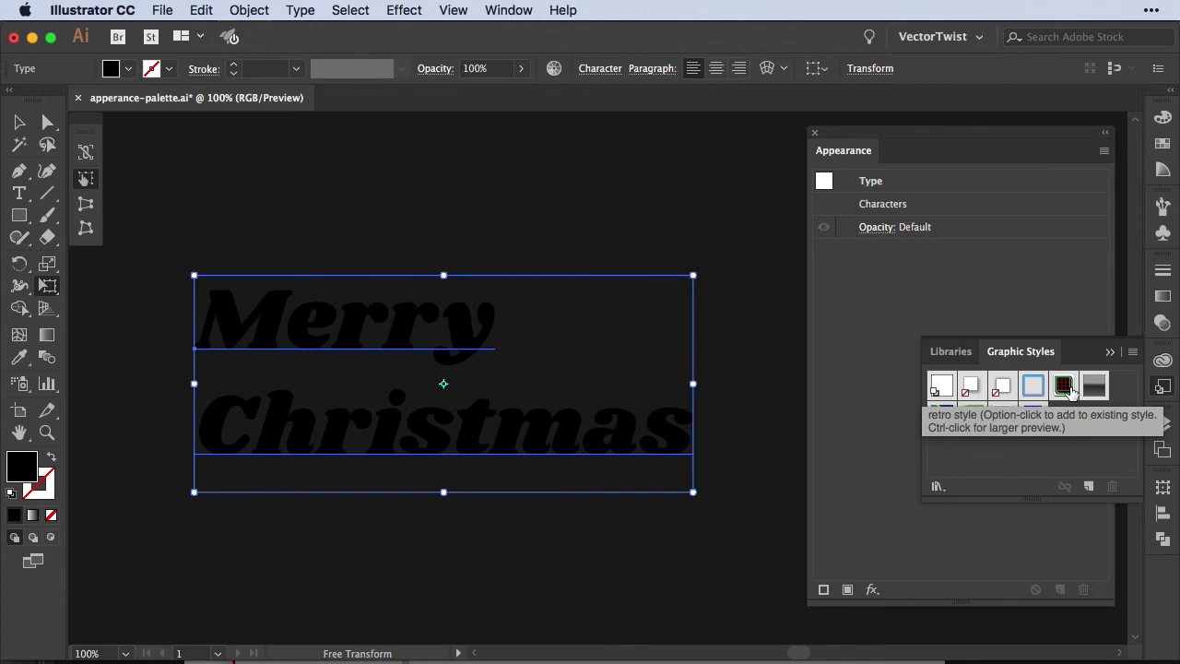
Apply the retro style to the Merry Christmas text, then reselect it.
{"action": "left_click", "coordinate": [1065, 386]}
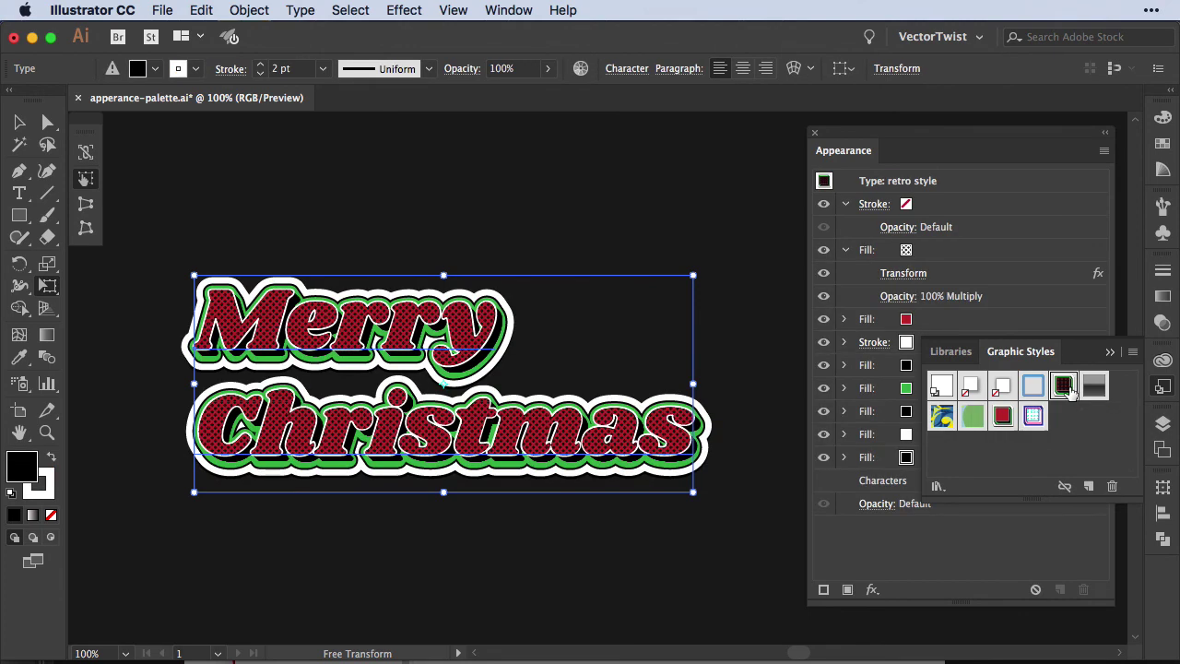
{"action": "left_click", "coordinate": [651, 202]}
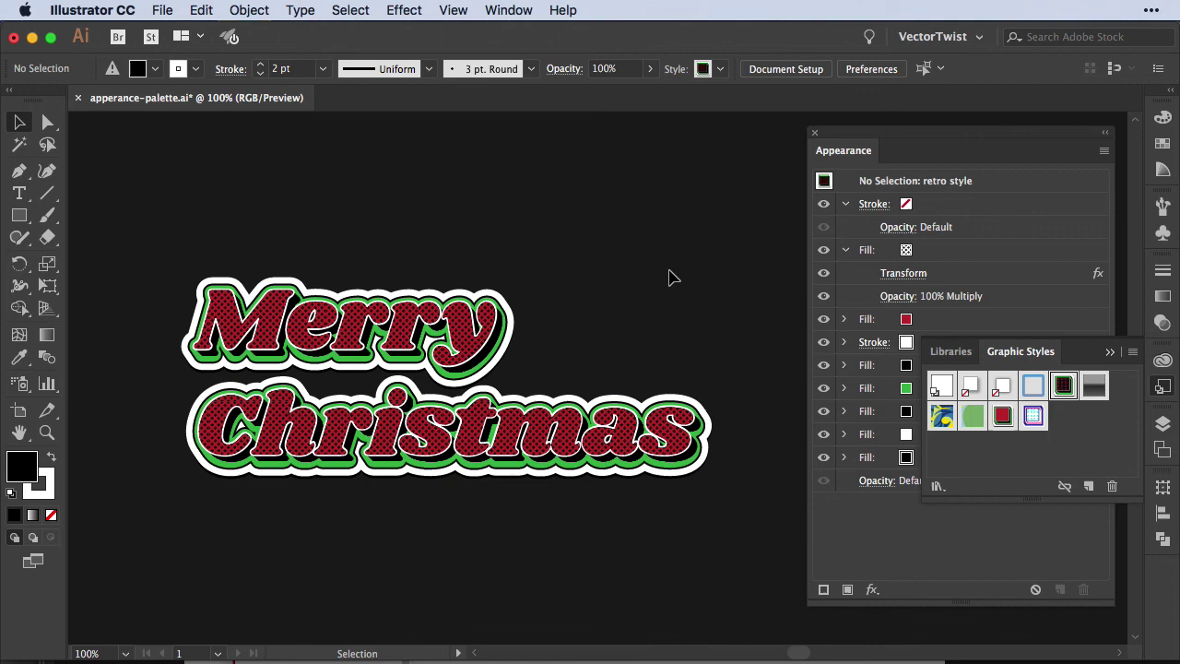
{"action": "left_click", "coordinate": [422, 424]}
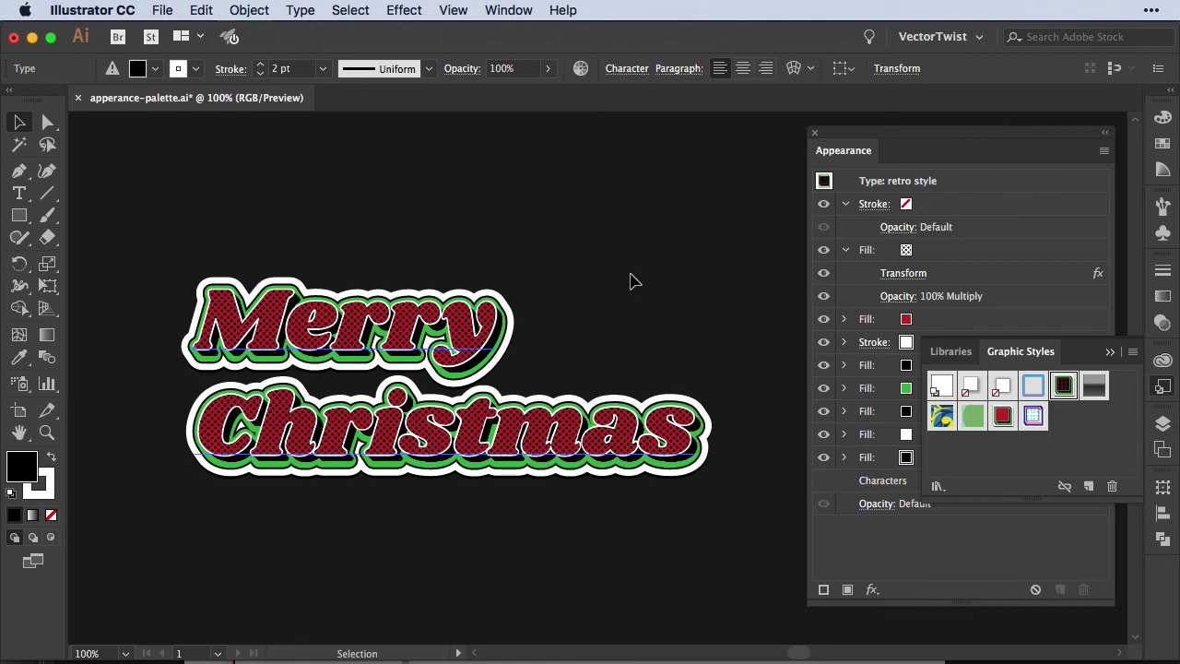
Switch the Merry Christmas text to Graphic Style 2.
{"action": "left_click", "coordinate": [1033, 420]}
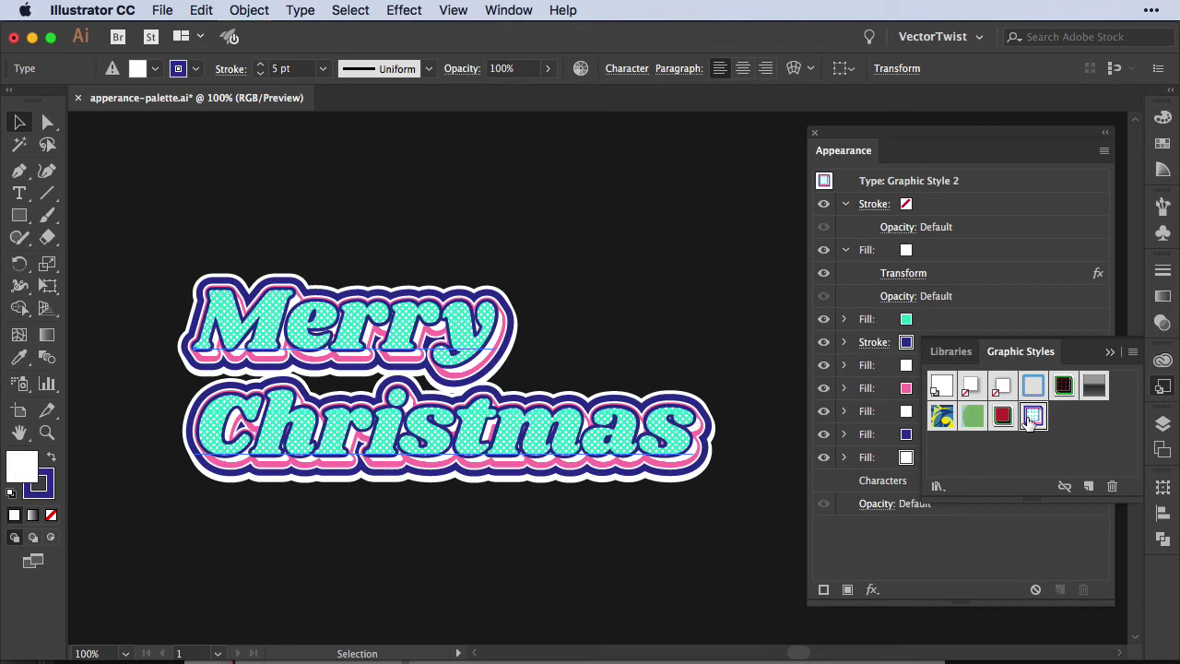
{"action": "left_click", "coordinate": [643, 300]}
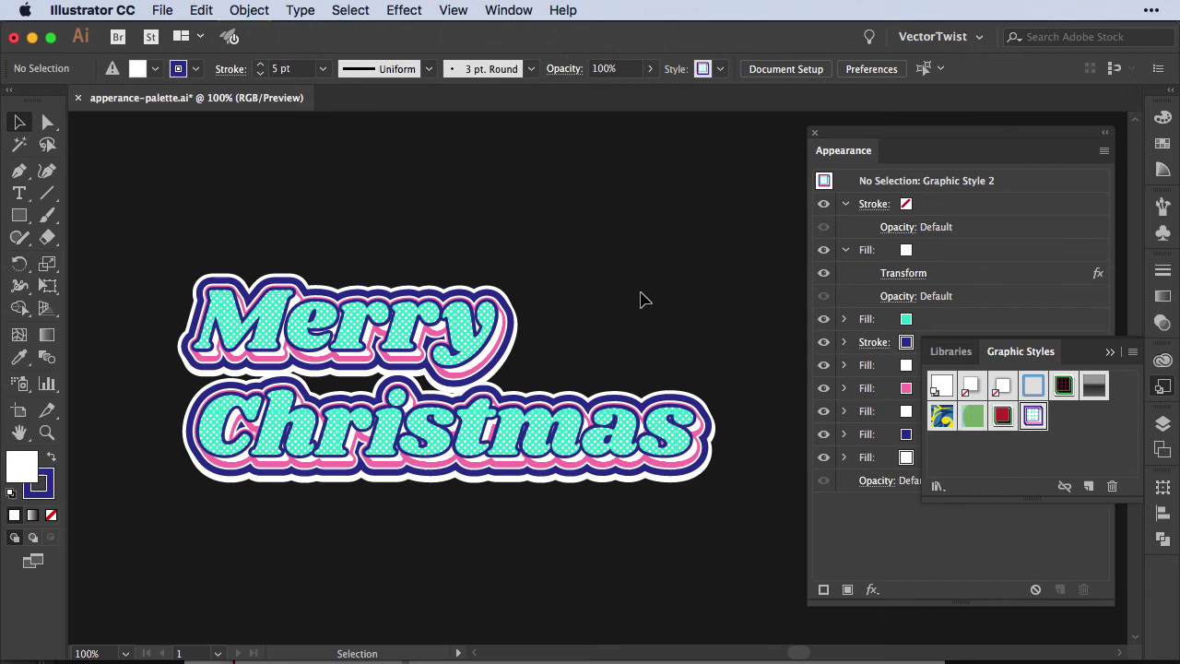
{"action": "key", "text": "a"}
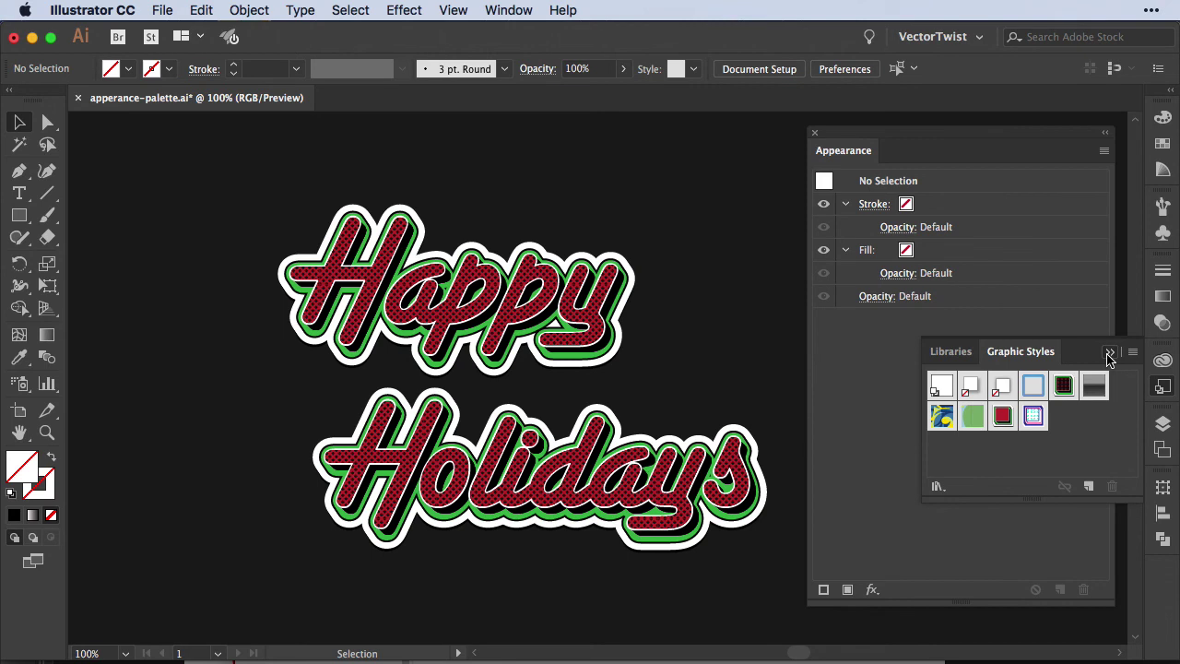
Select the Happy Holidays lettering, check its saved style in Graphic Styles, then deselect.
{"action": "left_click", "coordinate": [1110, 351]}
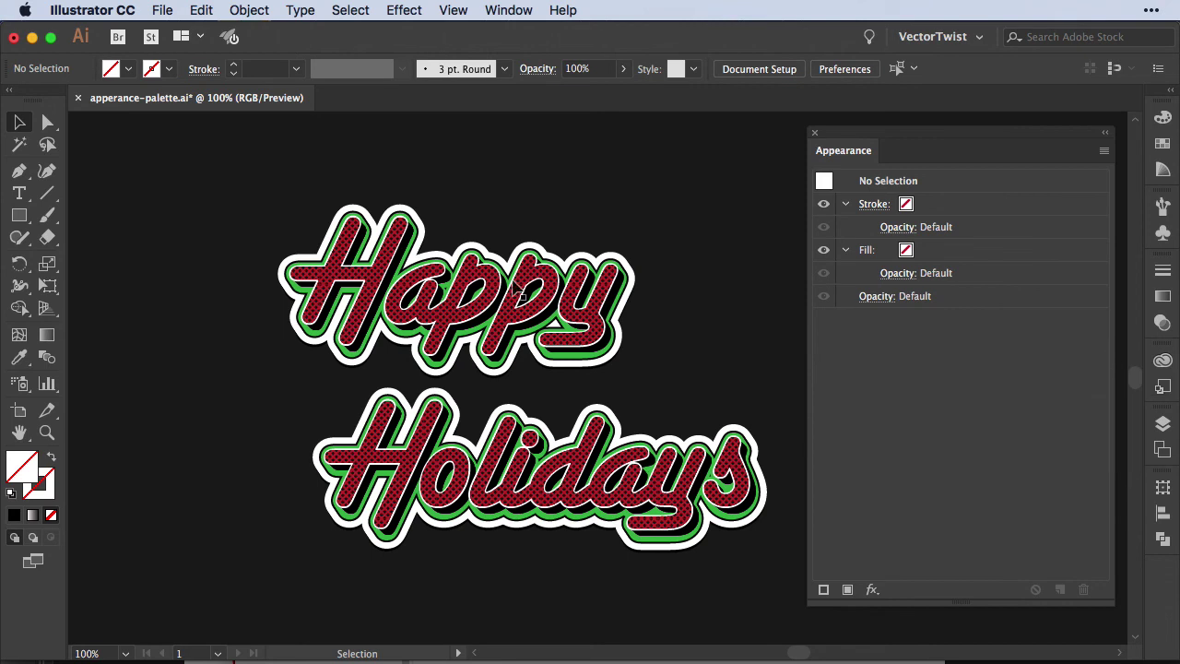
{"action": "left_click", "coordinate": [491, 317]}
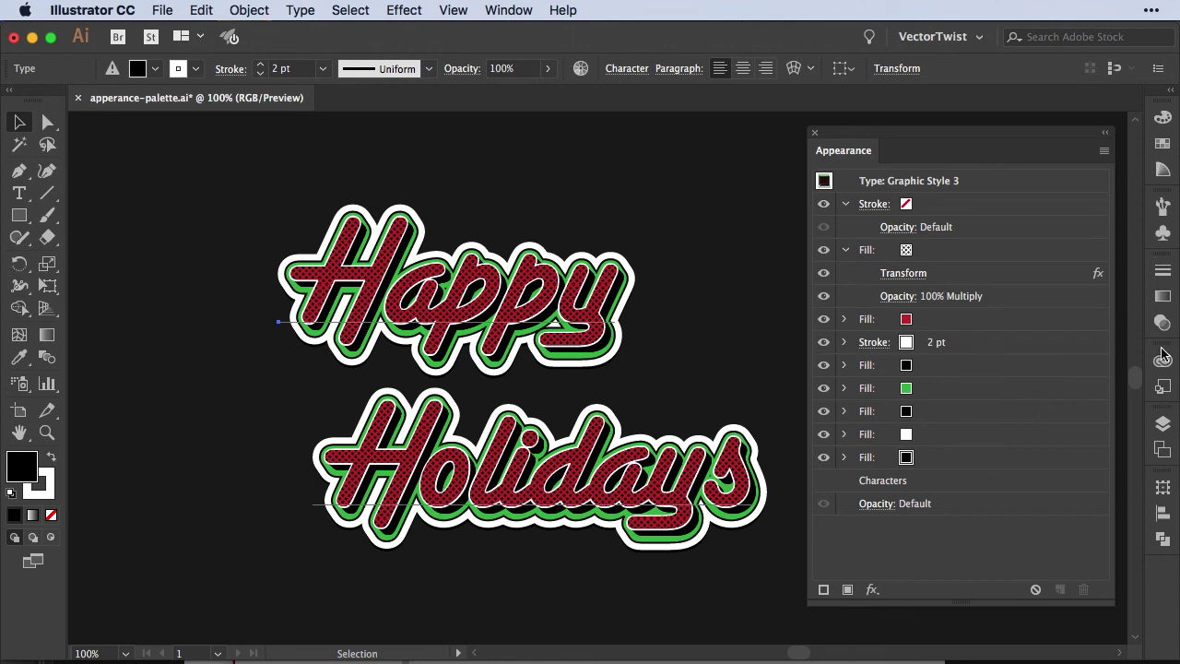
{"action": "left_click", "coordinate": [1163, 388]}
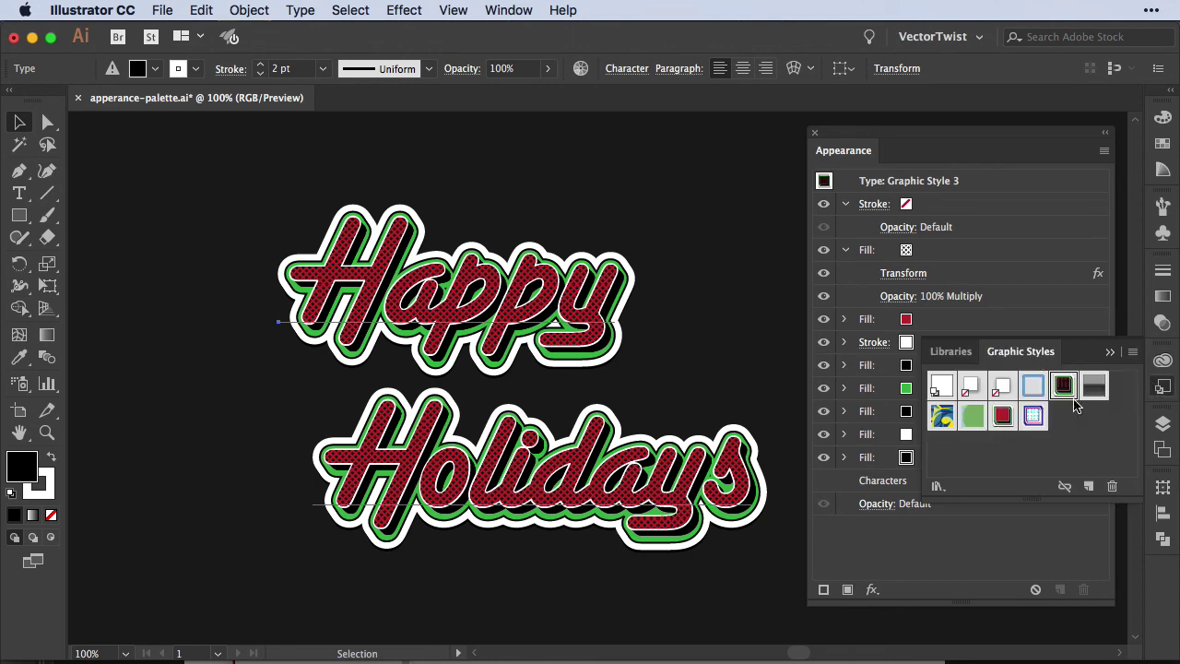
{"action": "left_click", "coordinate": [739, 375]}
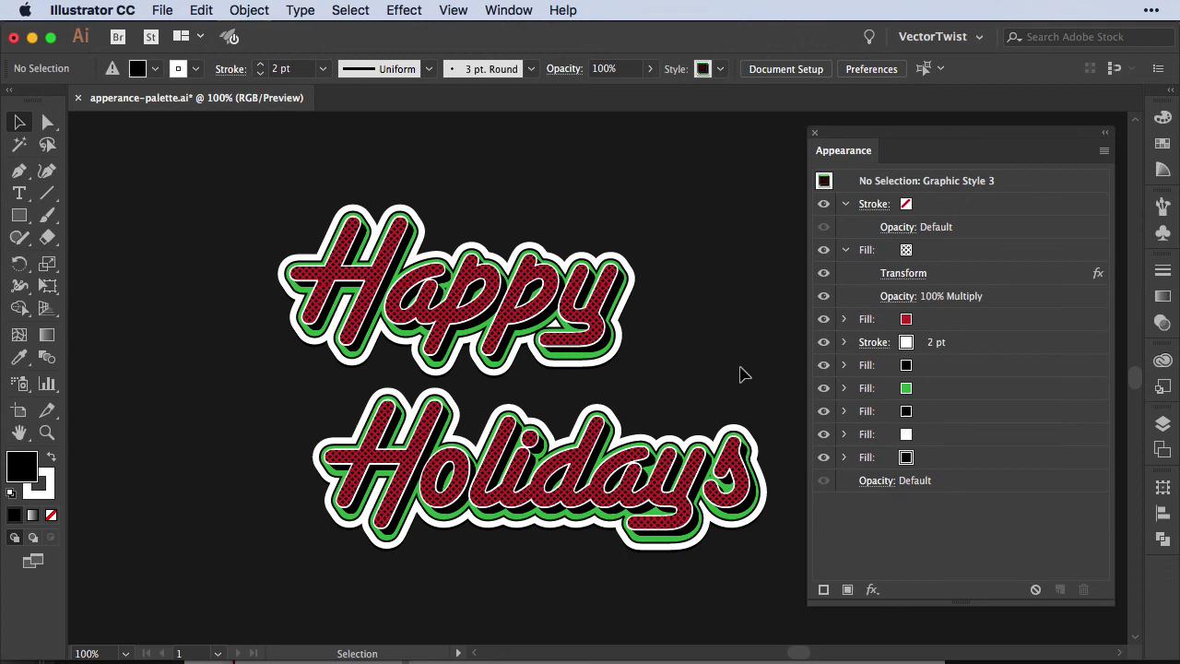